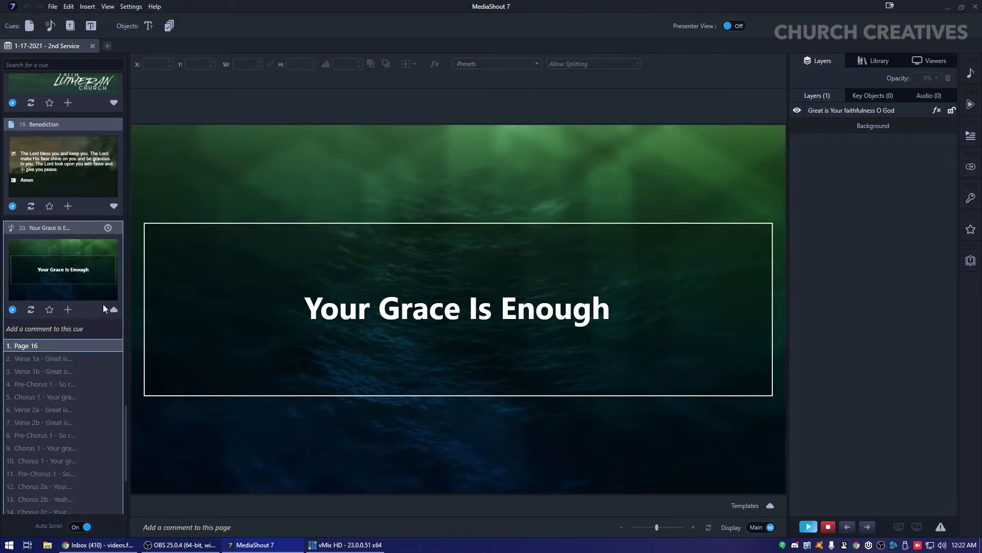
Step: Scroll the cue list down to the Your Grace Is Enough song cue
scroll(80, 311, down, 1)
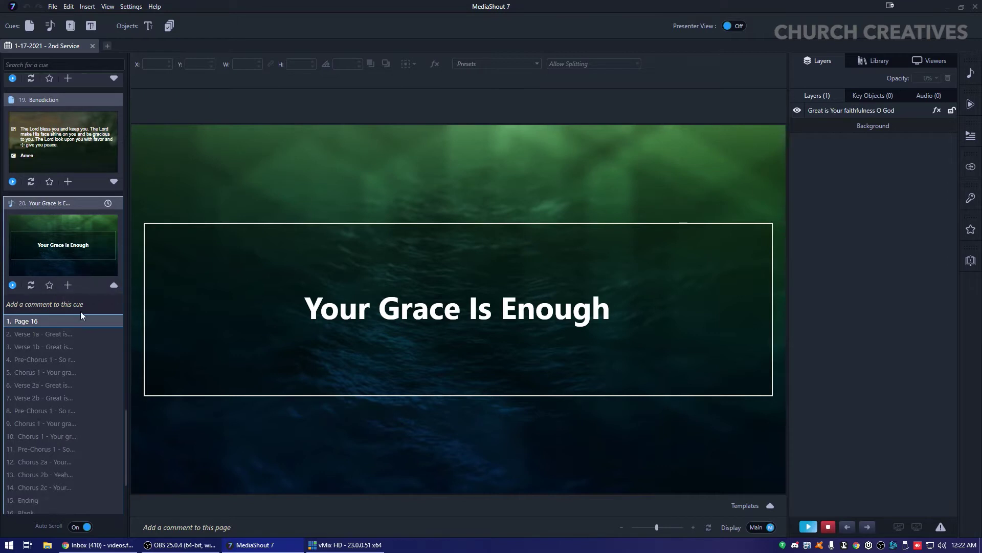
Step: Show the main and stage viewer previews and check the title, Verse 1a and Verse 1b pages
click(929, 60)
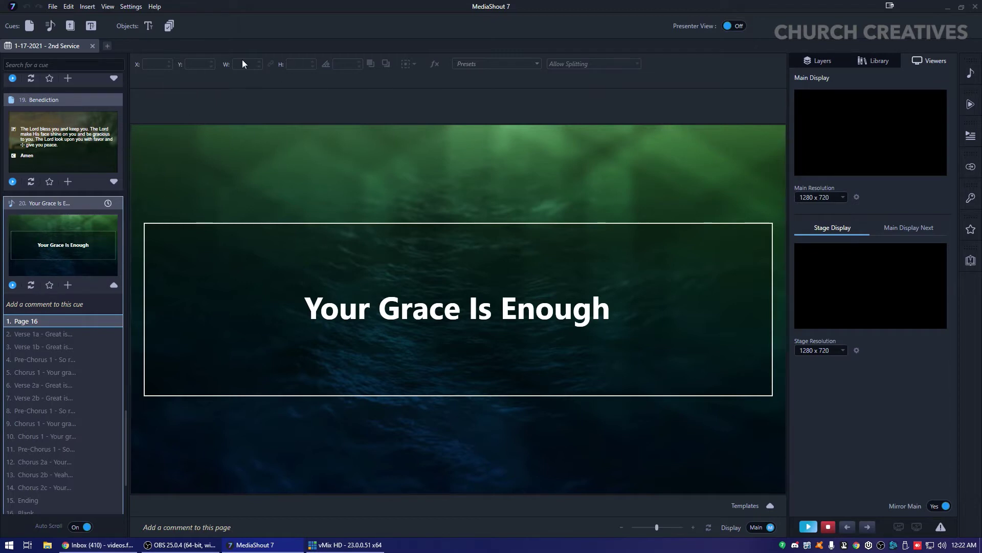
scroll(75, 243, down, 1)
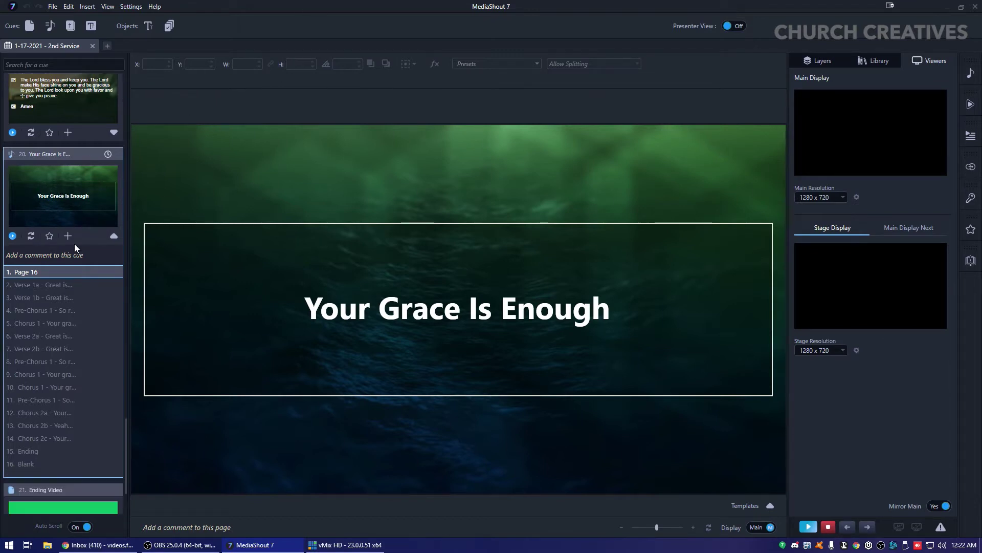
click(63, 285)
click(55, 274)
click(66, 295)
click(56, 286)
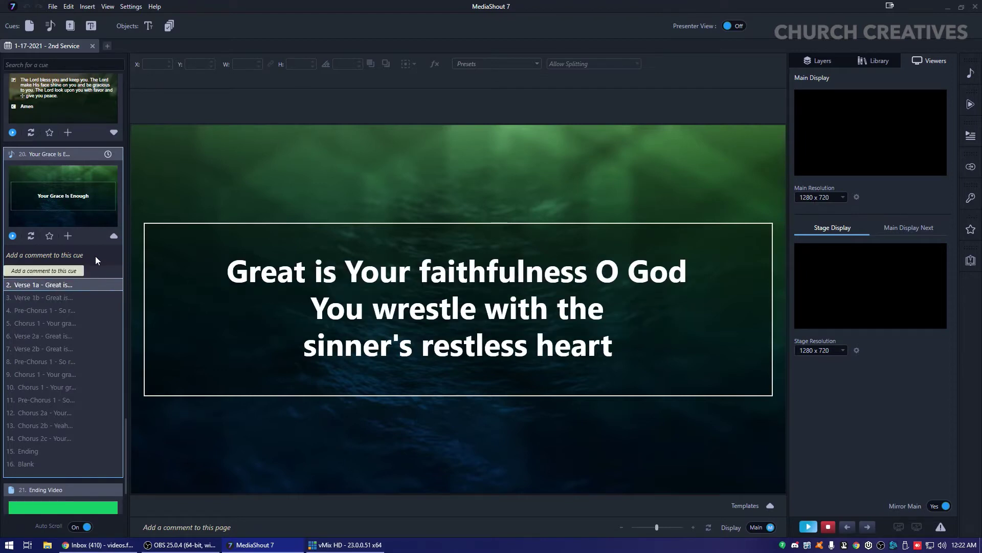
Step: Return to Verse 1a and switch the Display toggle from Main to Stage
click(54, 271)
click(49, 282)
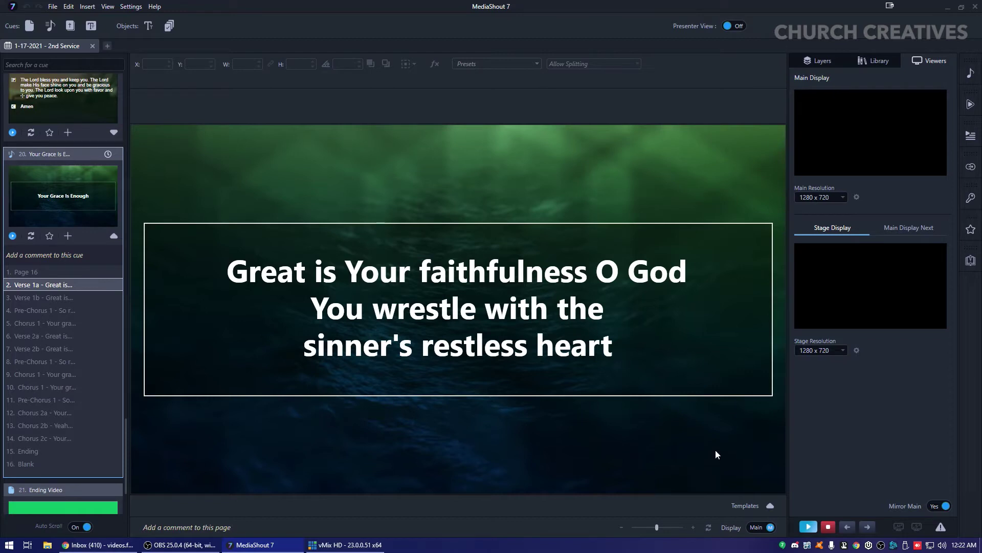
click(754, 529)
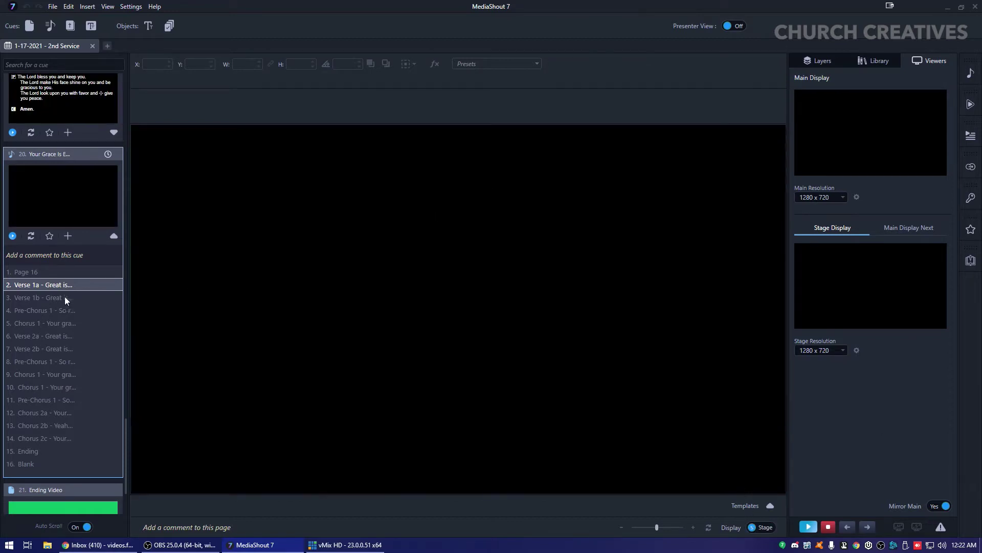
Step: From the title page, sync all song pages to the stage layout
click(65, 297)
click(35, 272)
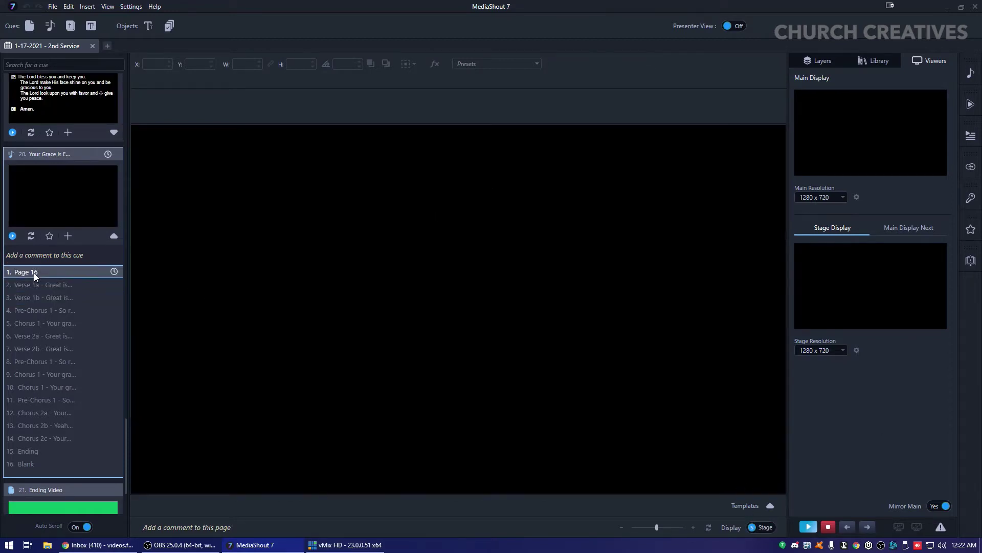
click(31, 238)
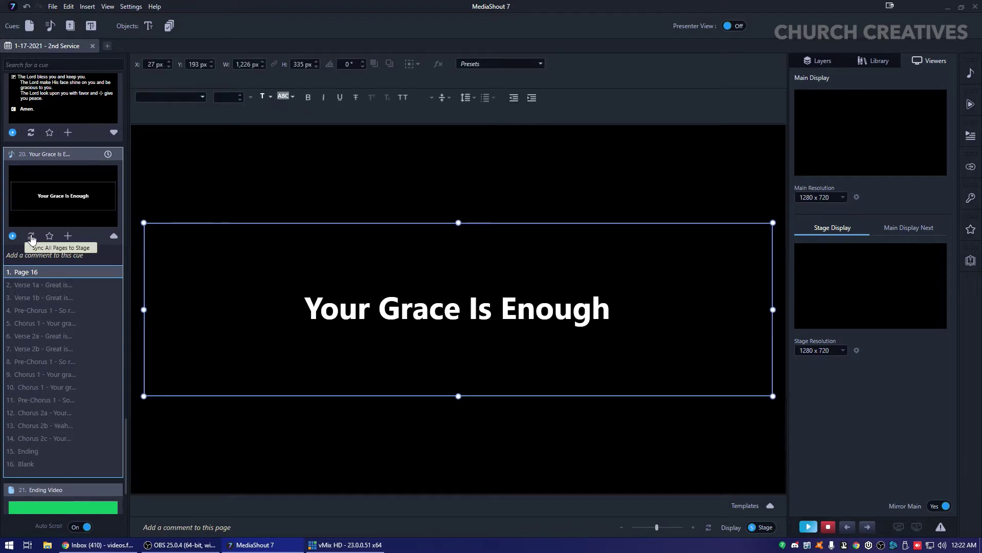
Step: Review the Verse 1a through Verse 2b stage slides and select the Verse 2b lyrics box
click(35, 285)
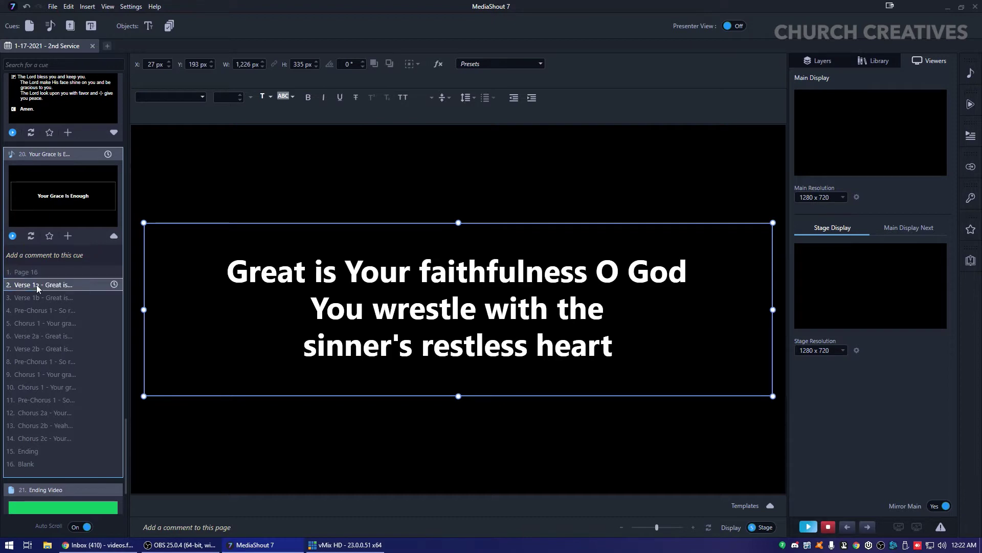
click(41, 297)
click(40, 313)
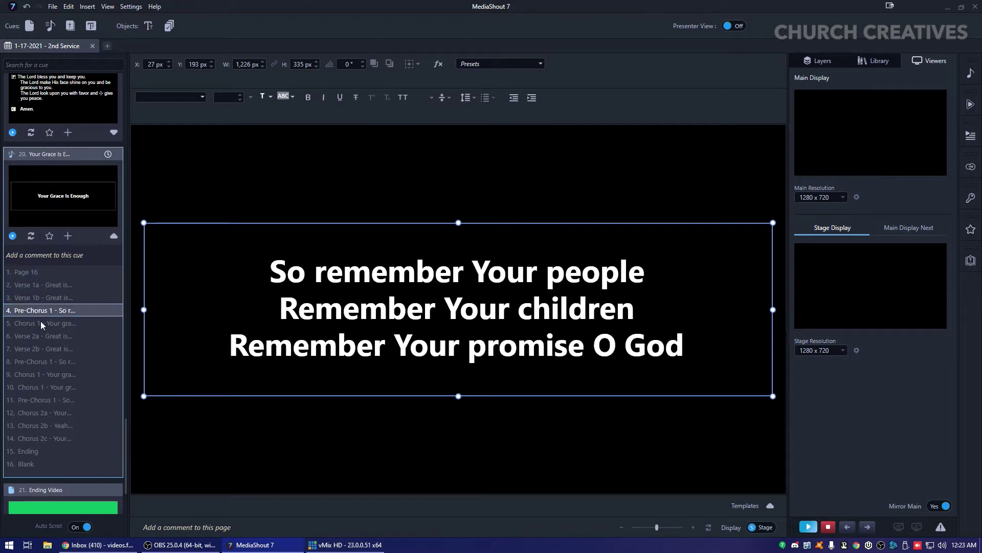
click(41, 321)
click(43, 335)
click(45, 347)
click(253, 440)
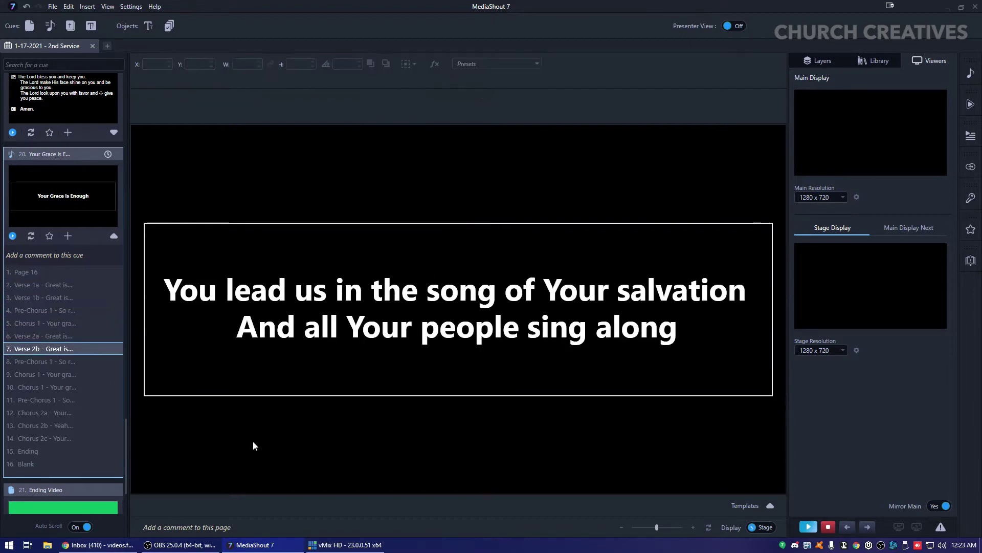
click(343, 327)
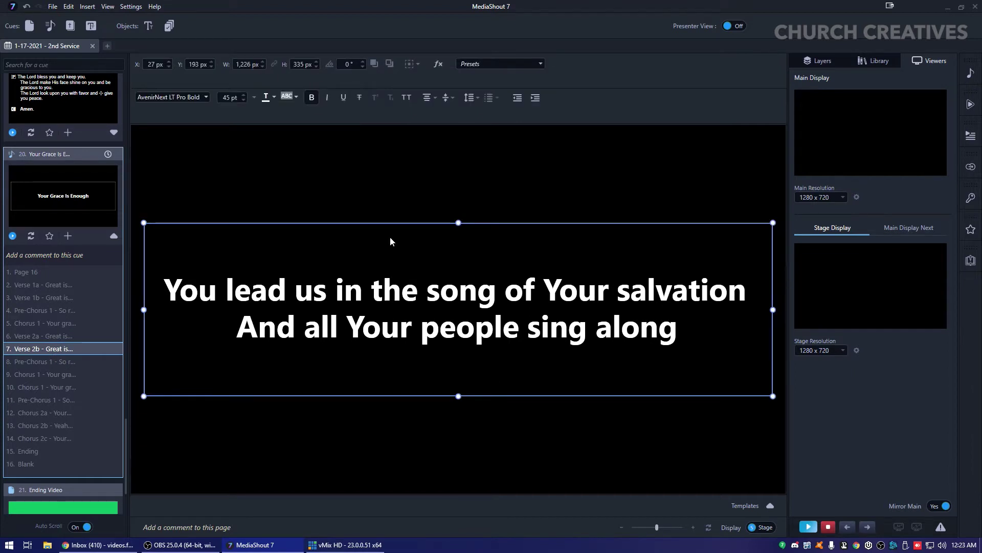
Step: In the lyrics box's Effects, turn off Object Outline and keep Text Box Background enabled
right_click(350, 327)
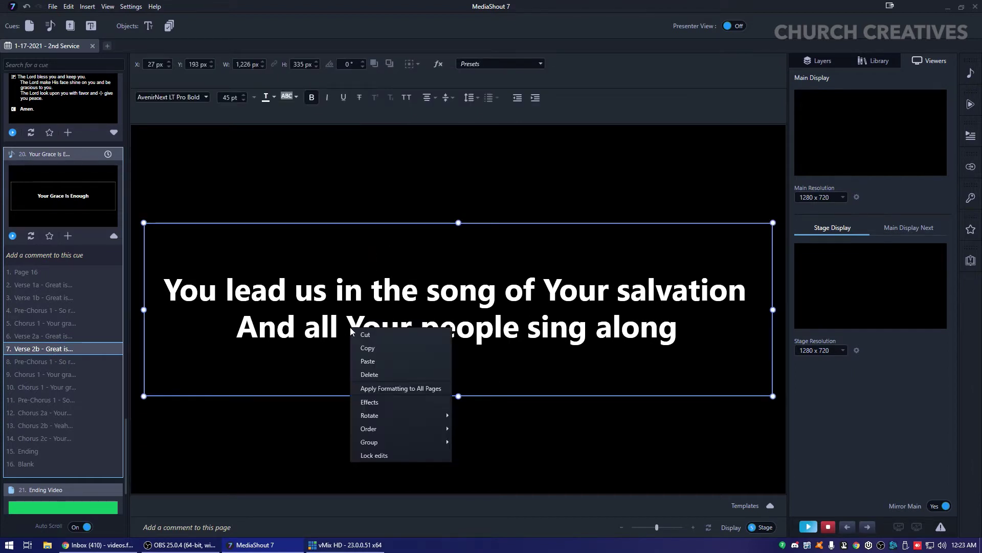
click(387, 402)
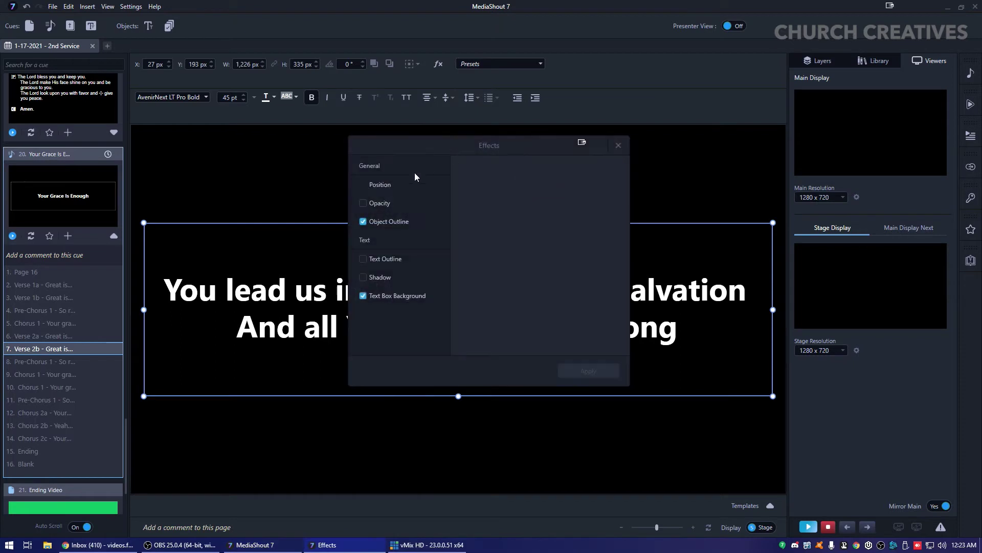
click(363, 296)
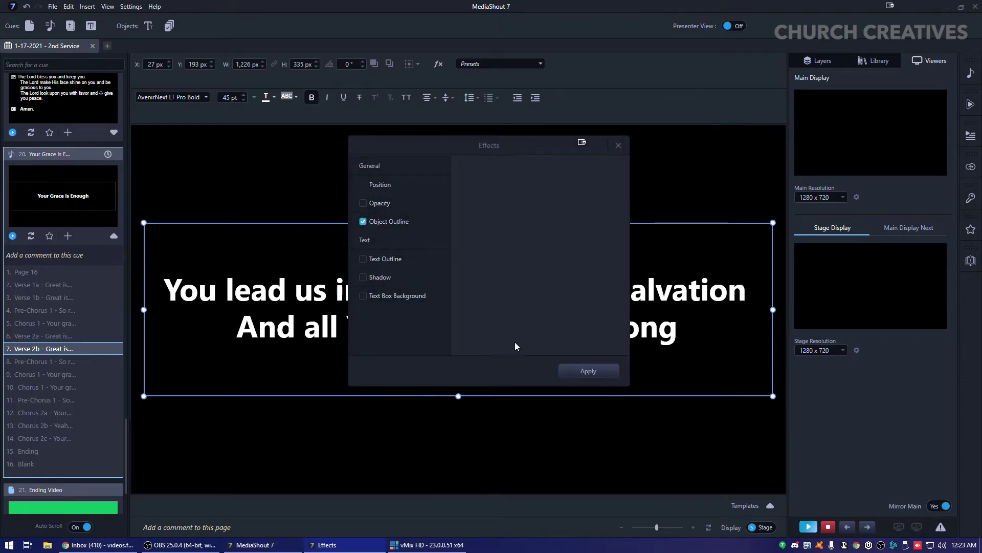
click(364, 221)
click(391, 294)
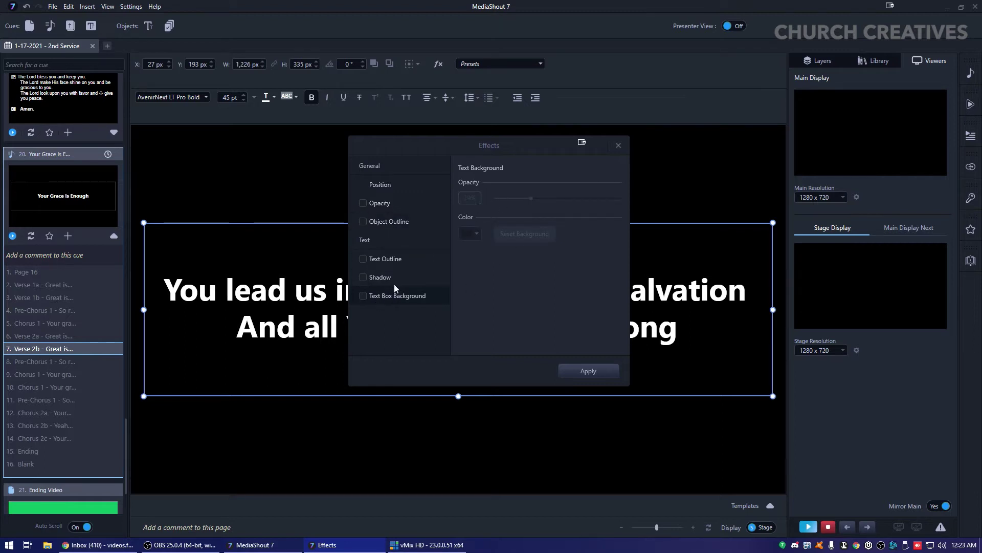
click(363, 297)
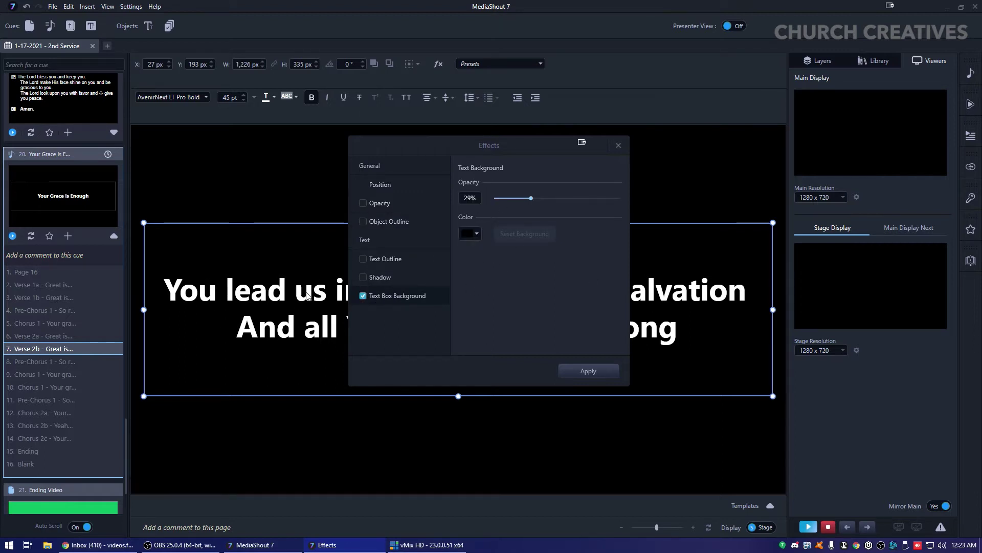
Step: Shift the background colour hue toward magenta, check OBS, and reopen the colour choices
click(481, 234)
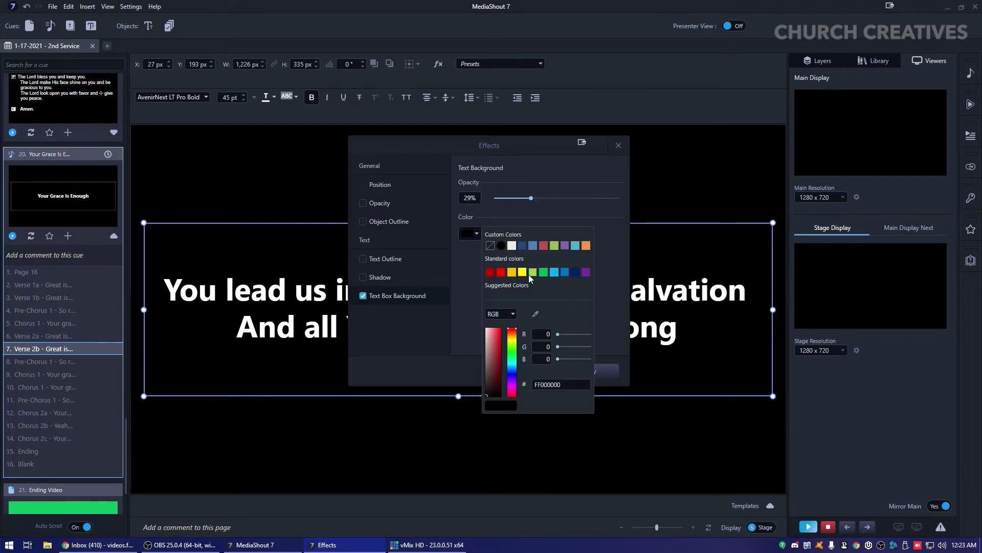
drag(512, 365, 512, 382)
key(alt+Tab)
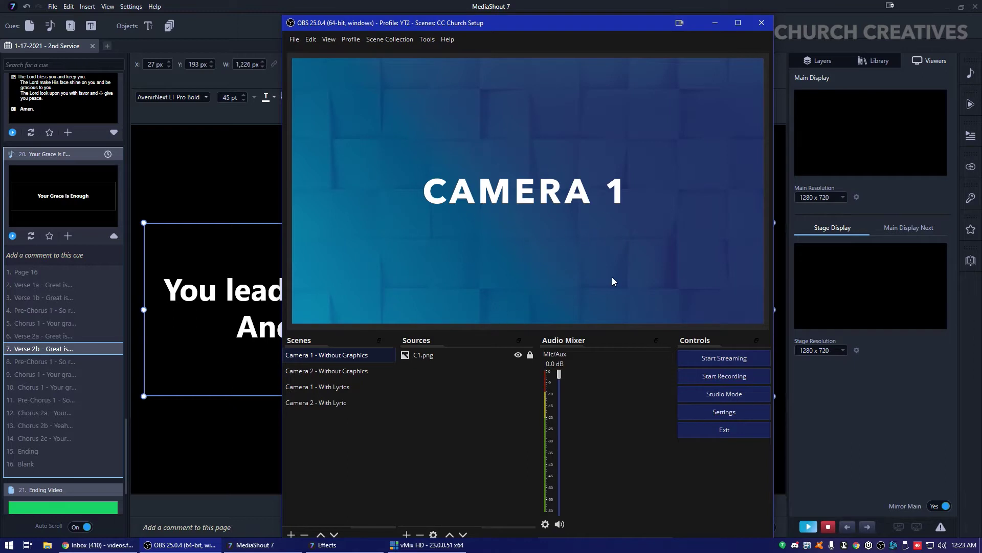
key(alt+Tab)
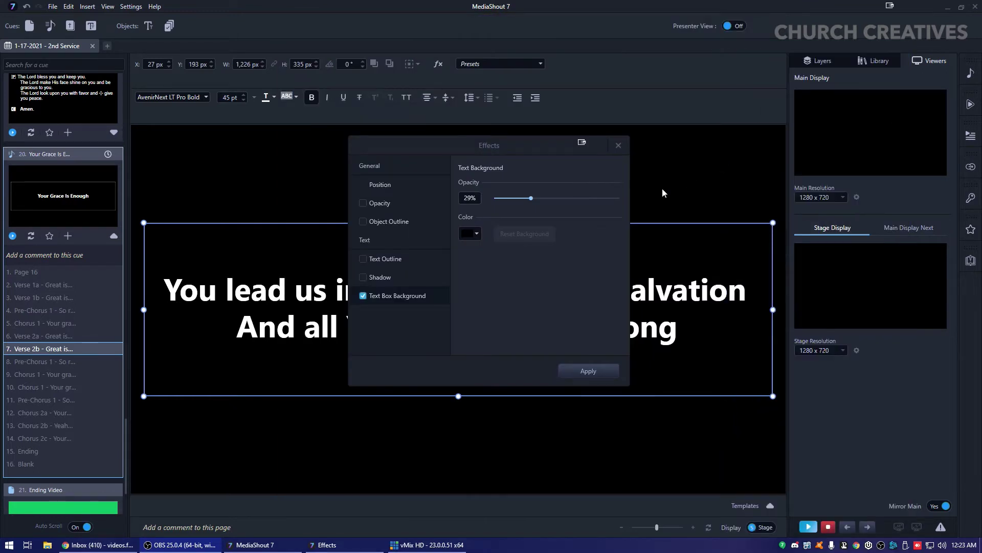
click(476, 234)
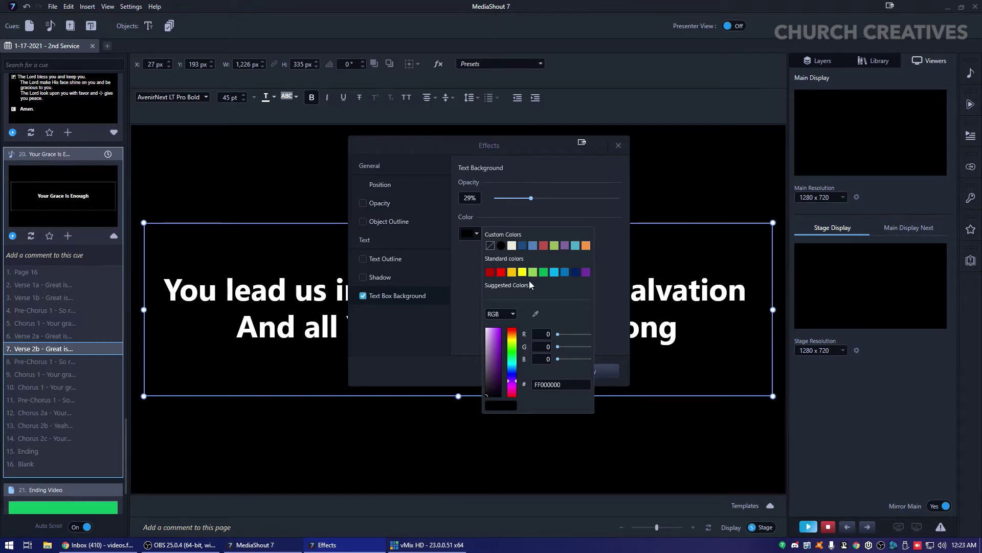
Step: Try gold, brownish and green backgrounds for the lyrics box
click(512, 272)
click(476, 233)
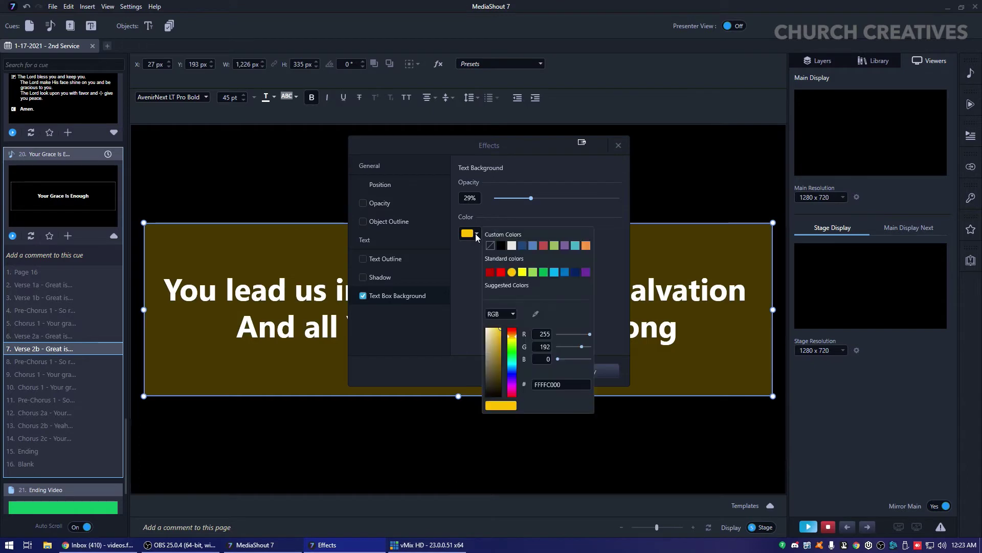
click(500, 340)
drag(500, 343, 516, 377)
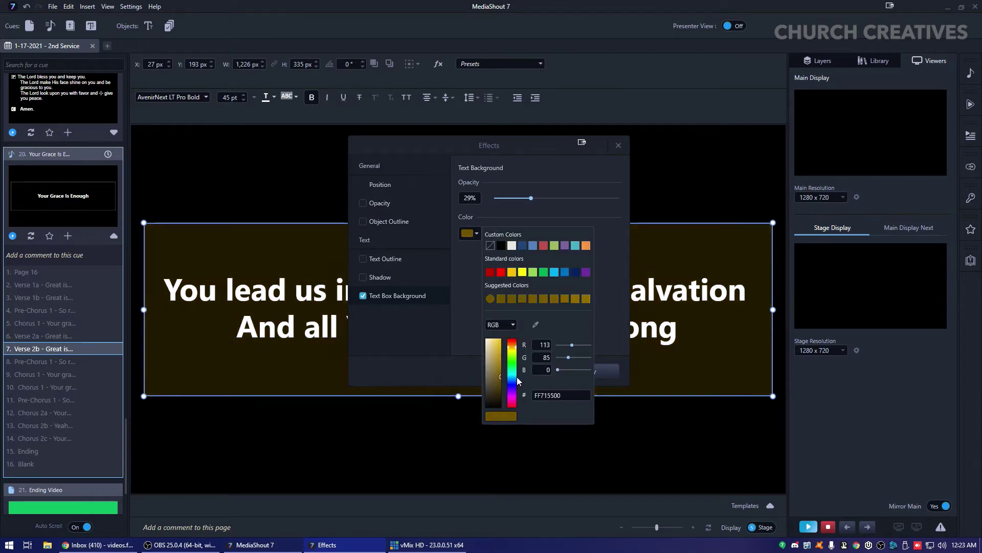
click(513, 356)
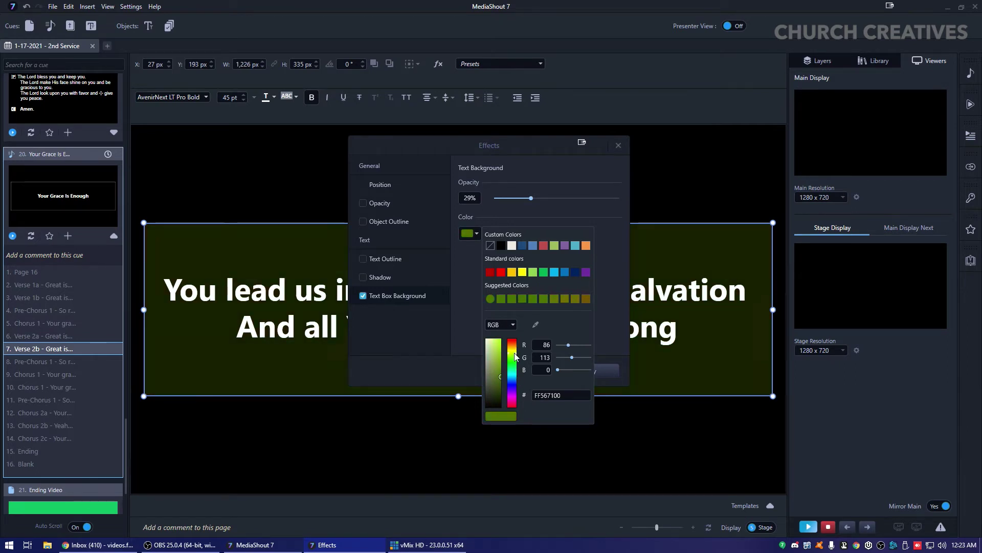
mouse_move(514, 356)
mouse_down()
mouse_move(516, 373)
mouse_move(514, 344)
mouse_up()
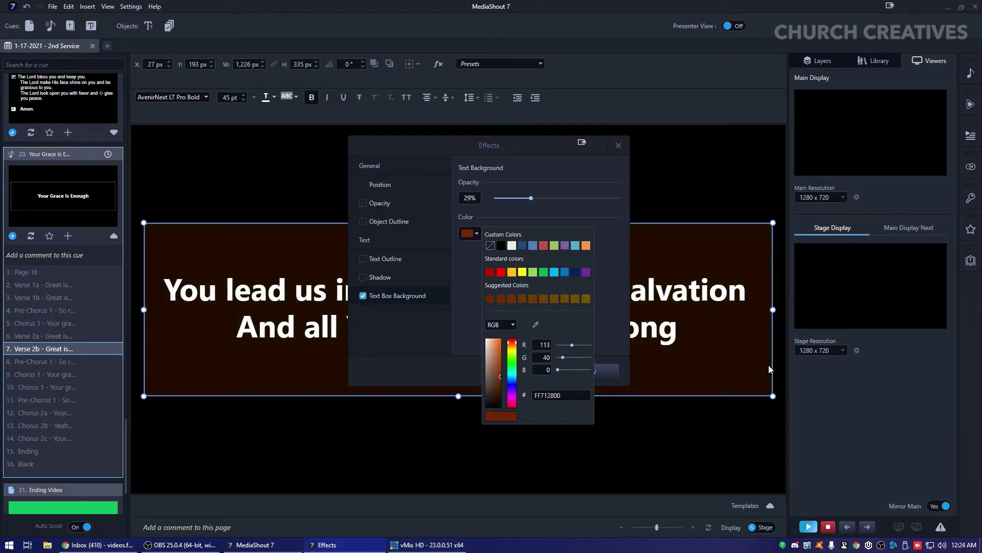
Step: Settle on dark red at 28% opacity, then close Effects without applying
drag(511, 344, 515, 341)
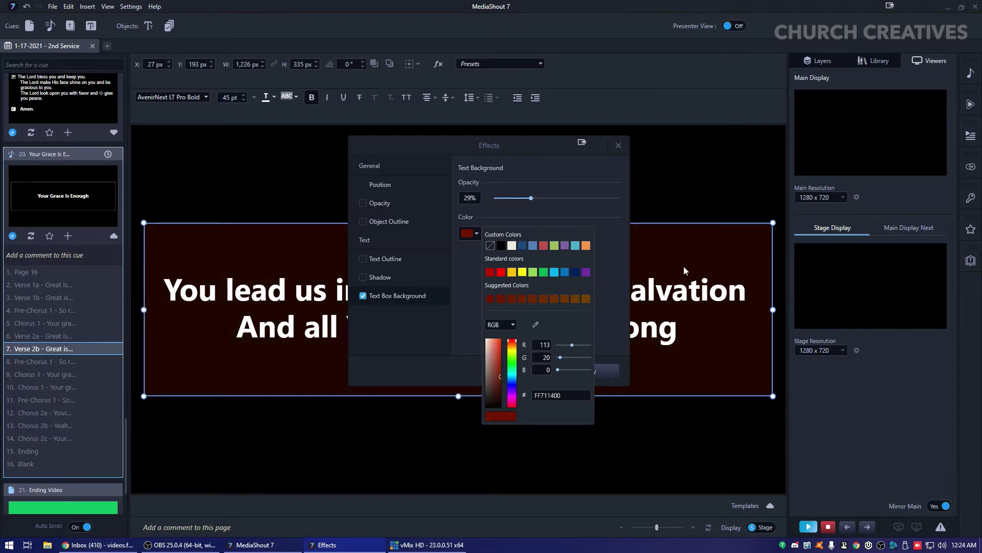
click(616, 279)
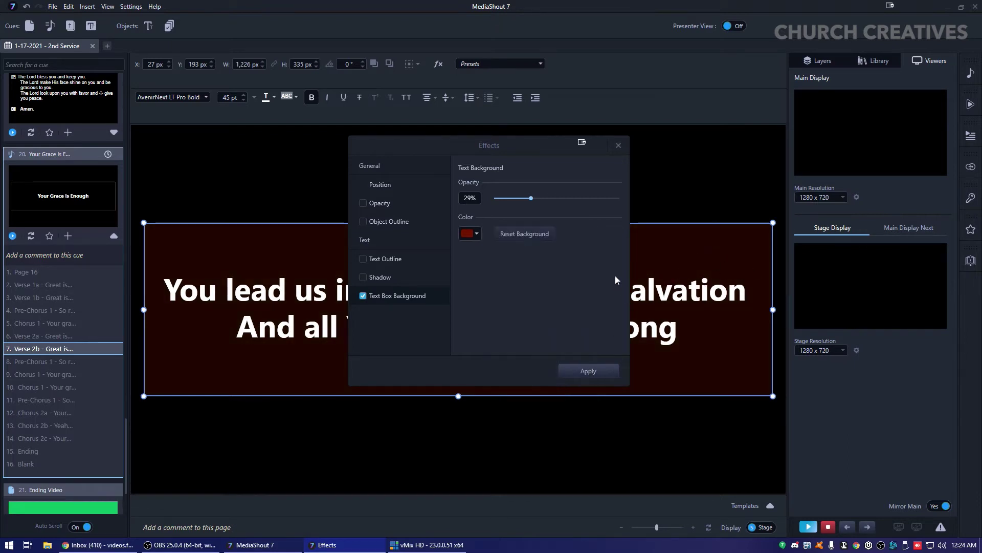
click(530, 202)
click(618, 146)
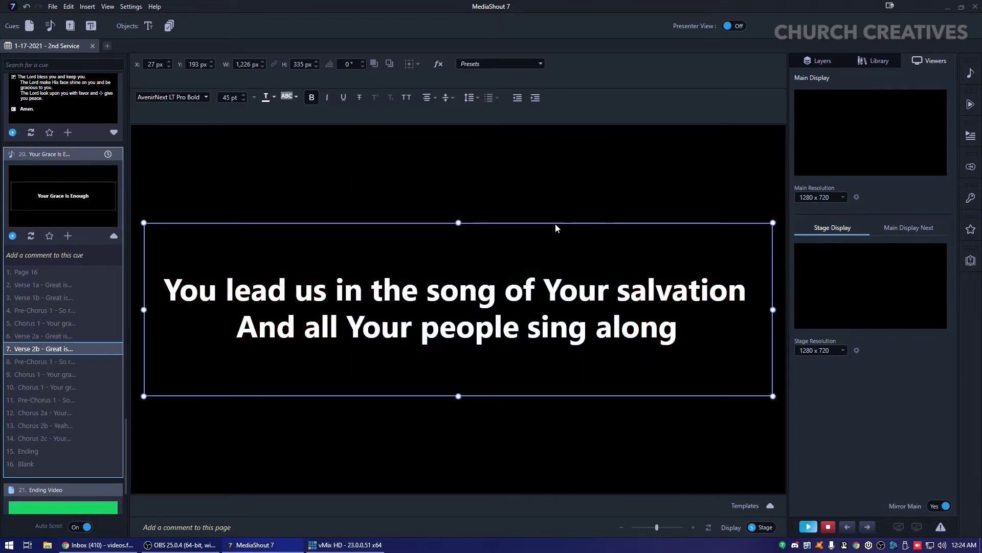
Step: Apply a red Text Box Background at 33% opacity with no outline to the Verse 2b box
right_click(374, 265)
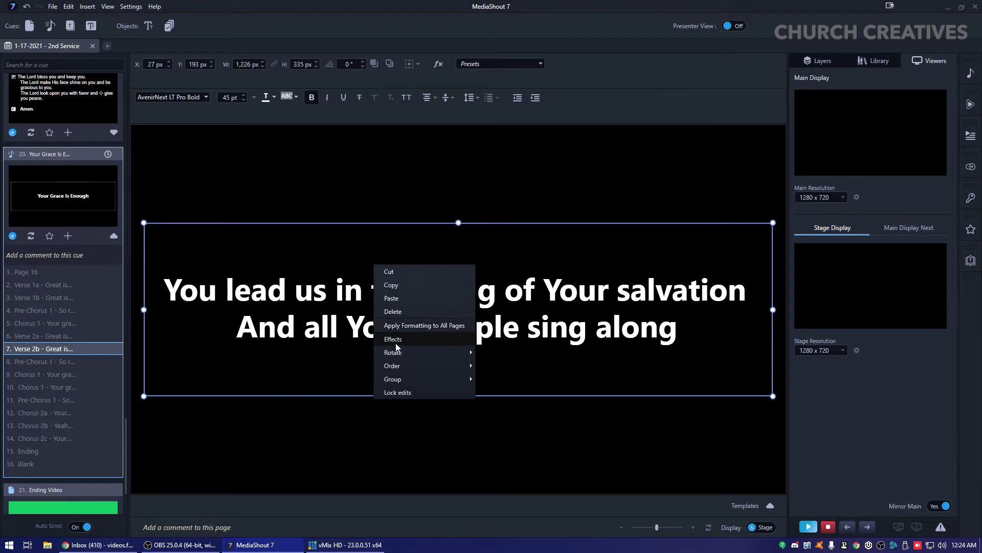
click(396, 343)
click(364, 296)
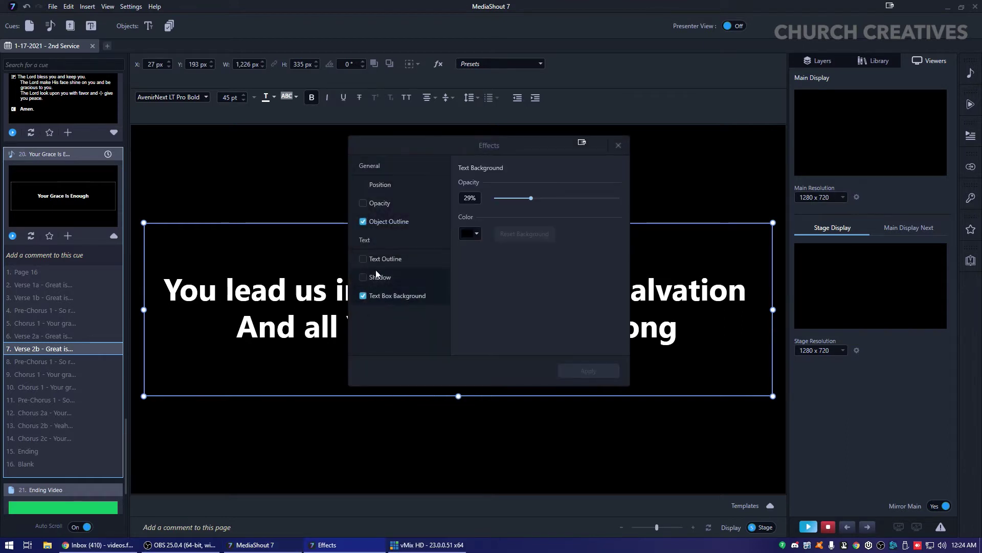
click(363, 221)
click(470, 233)
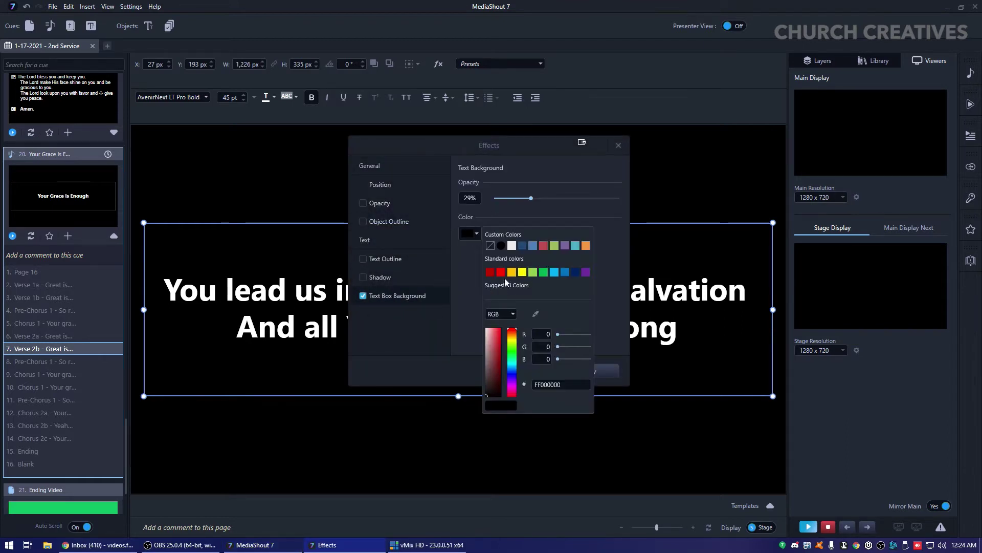
click(505, 277)
drag(531, 198, 536, 198)
click(582, 374)
Step: Shorten the Verse 2a lyrics box by dragging its top edge down
click(434, 168)
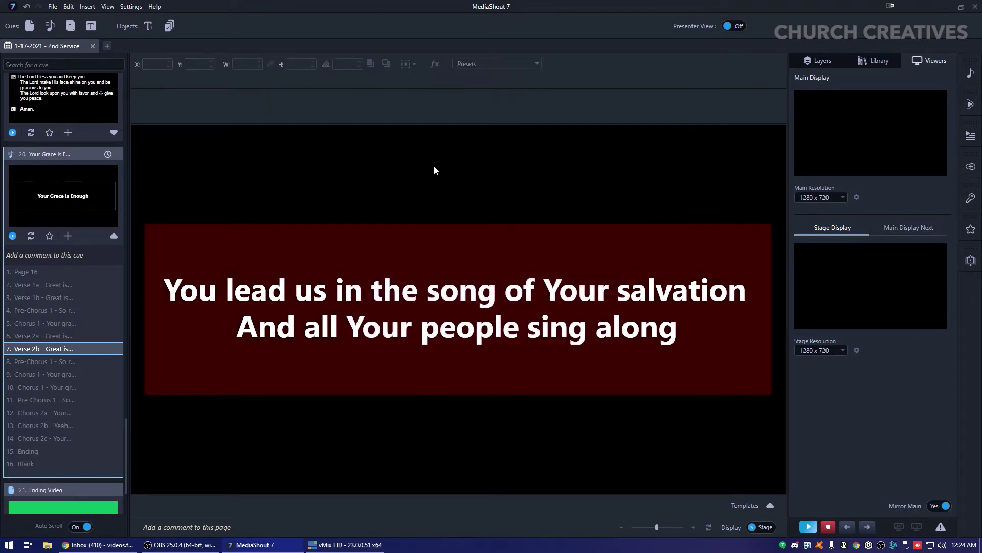
click(450, 308)
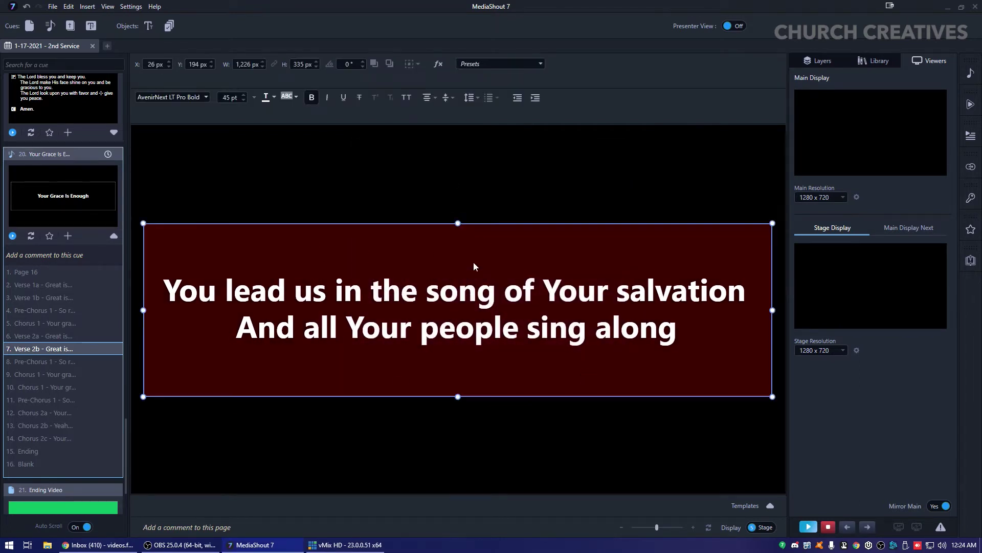
click(438, 194)
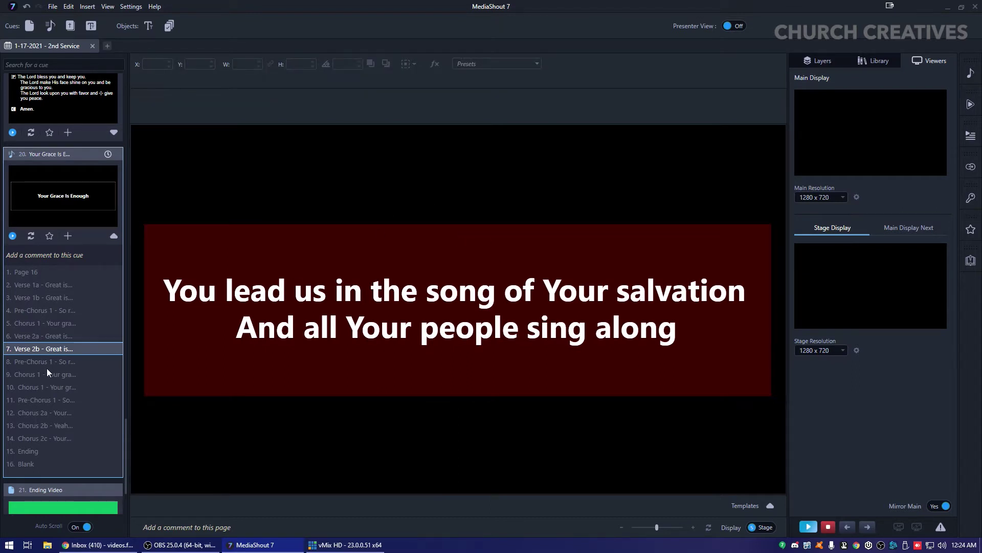
click(42, 338)
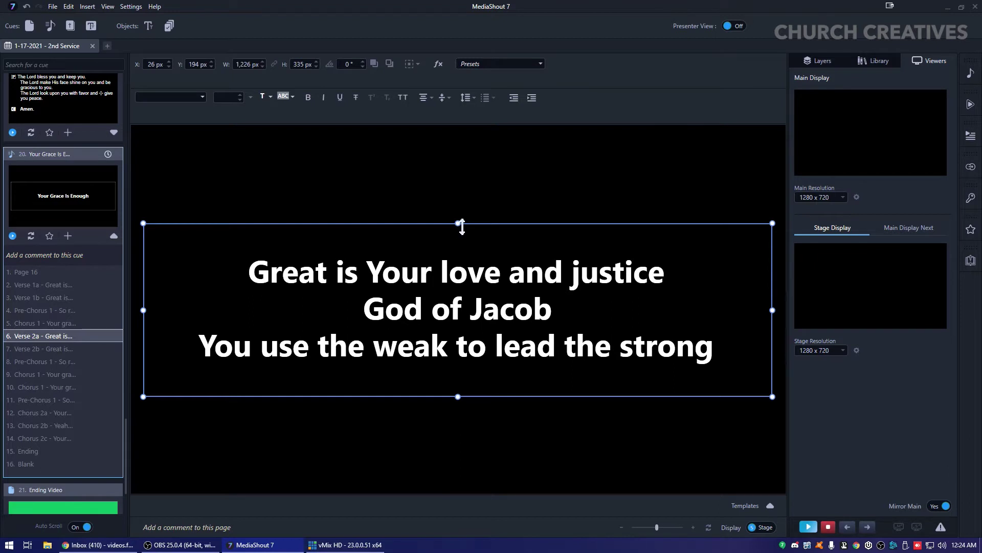
drag(462, 226, 461, 264)
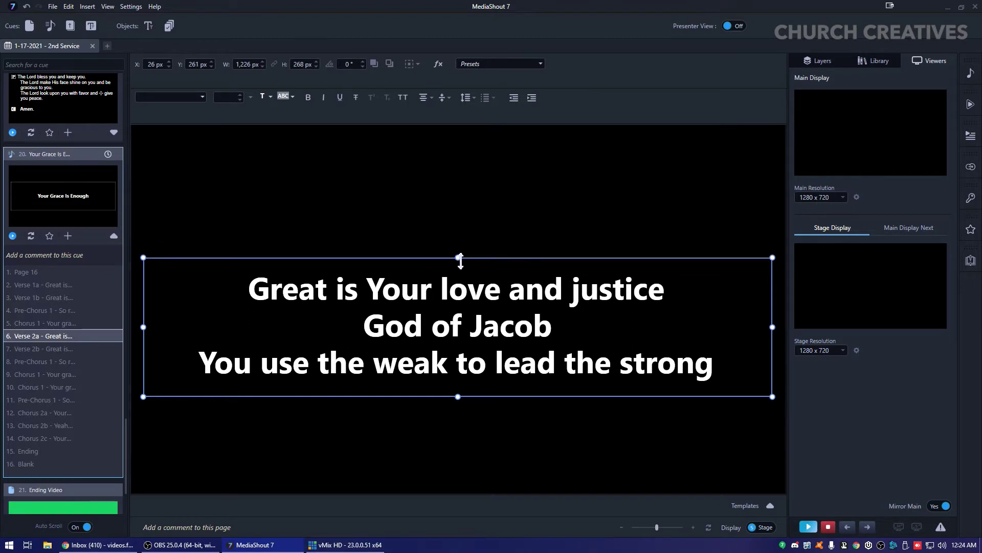
click(440, 309)
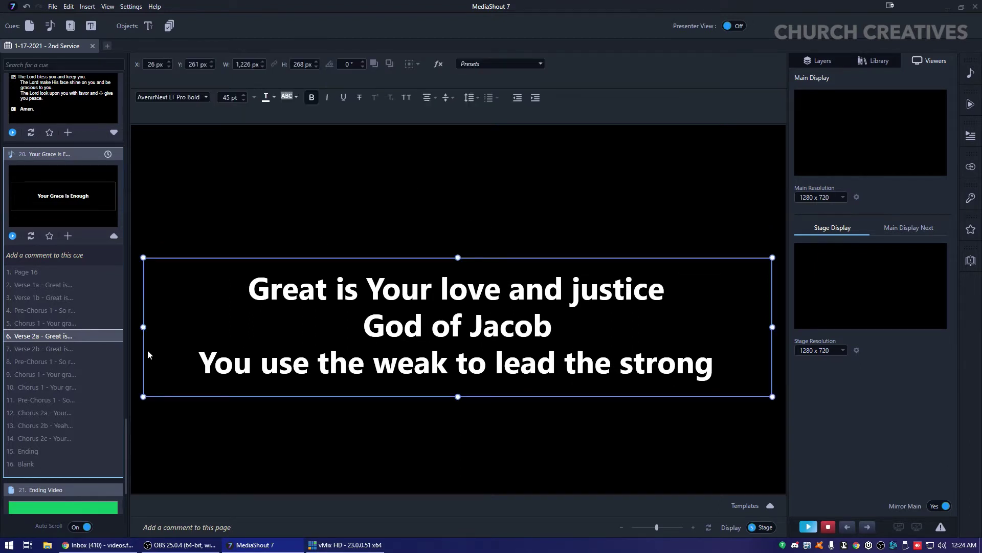
Step: Return to Verse 2b and shorten its lyrics box from the top
click(66, 323)
click(65, 310)
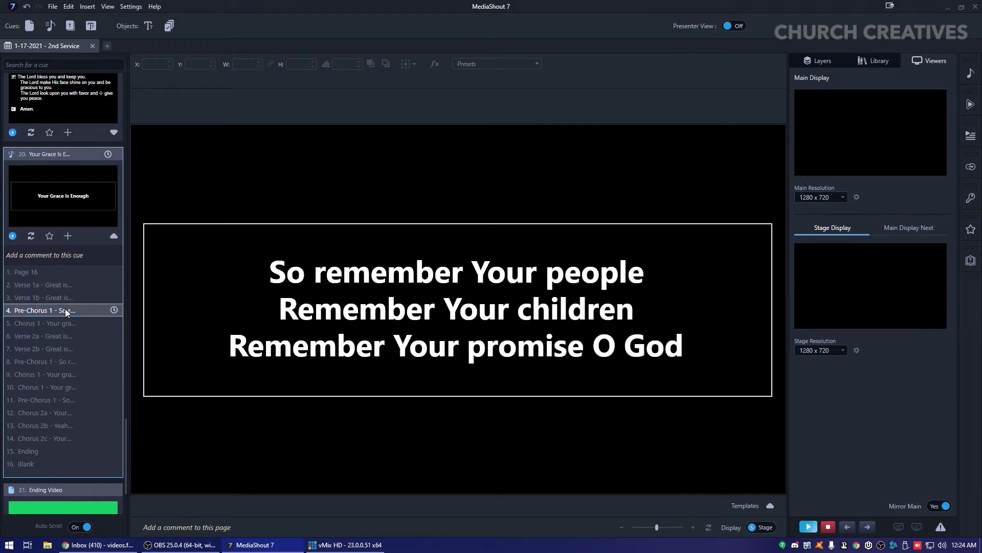
click(70, 325)
key(Down)
key(Down)
click(389, 298)
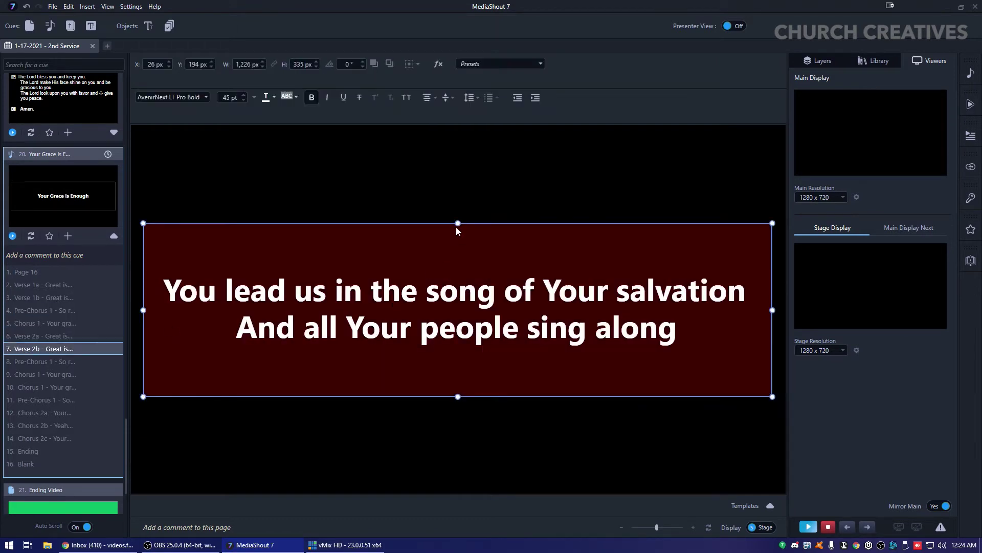
drag(457, 231, 458, 249)
Step: Centre the Verse 2b lyrics box vertically on the slide using Align
click(413, 66)
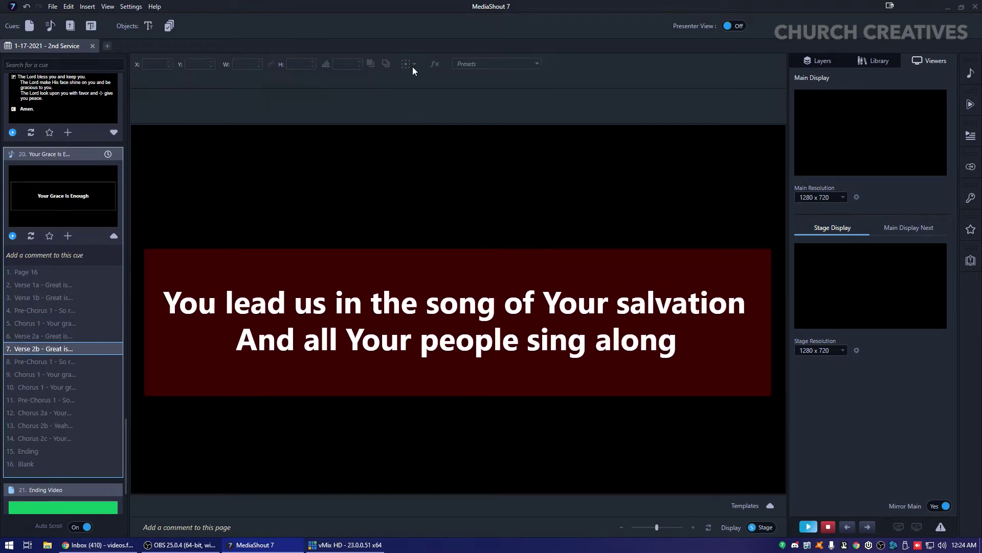
click(443, 248)
click(413, 64)
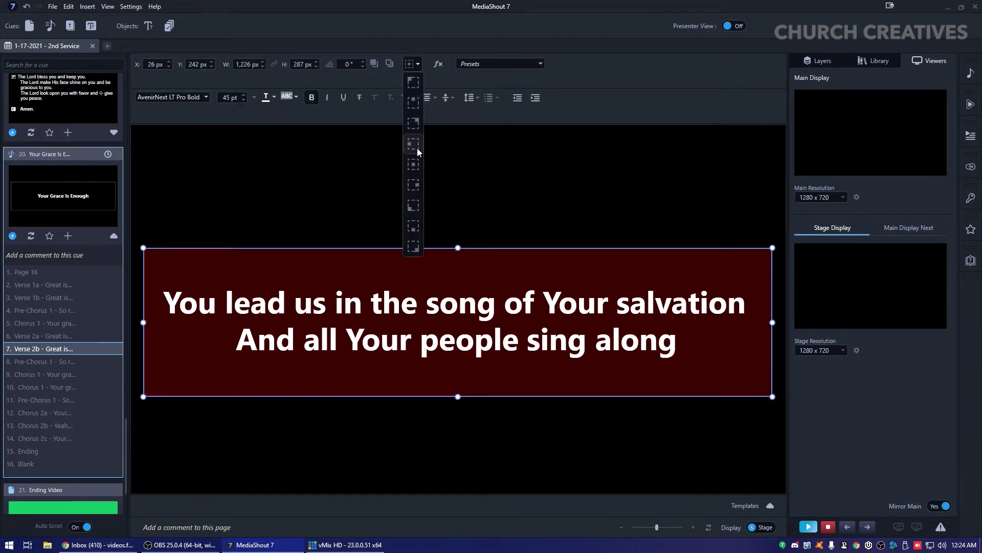
click(416, 149)
click(527, 200)
right_click(480, 281)
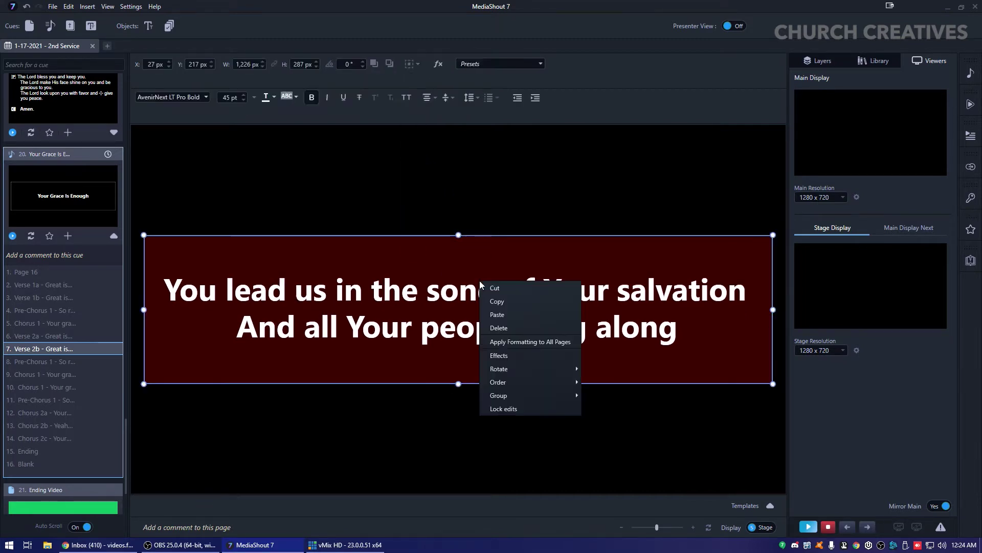
Step: Apply Formatting to All Pages and step through the lyric pages to confirm the red box
click(514, 342)
key(Up)
key(Up)
key(Up)
key(Up)
key(Up)
key(Up)
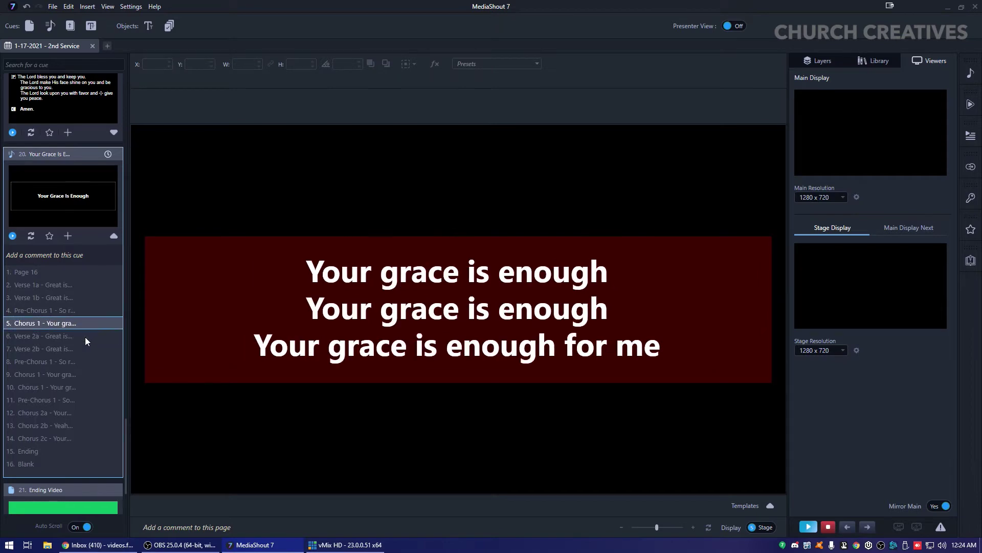
key(Down)
key(Down)
key(Down)
key(Down)
key(Down)
key(Down)
key(Down)
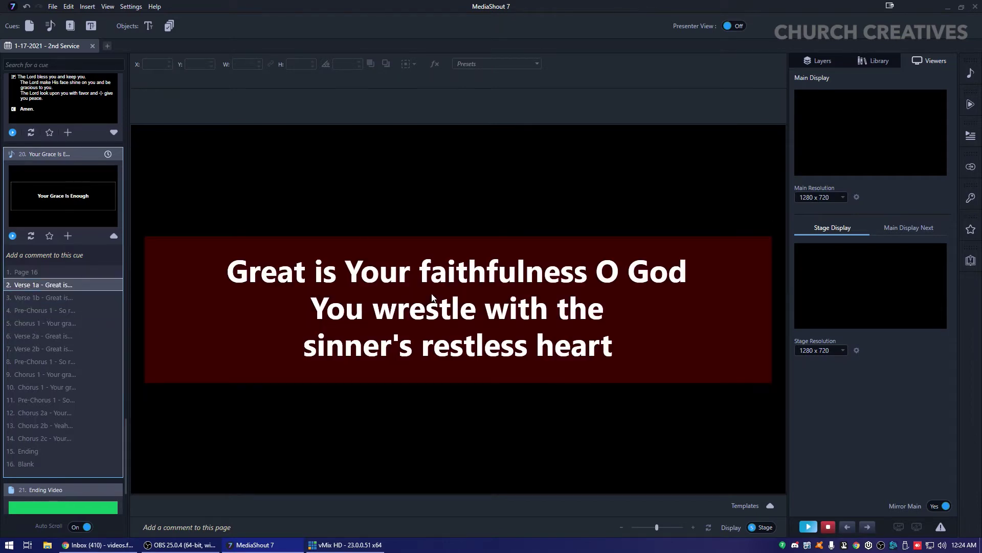
key(Down)
key(Down)
key(Down)
key(Down)
key(Down)
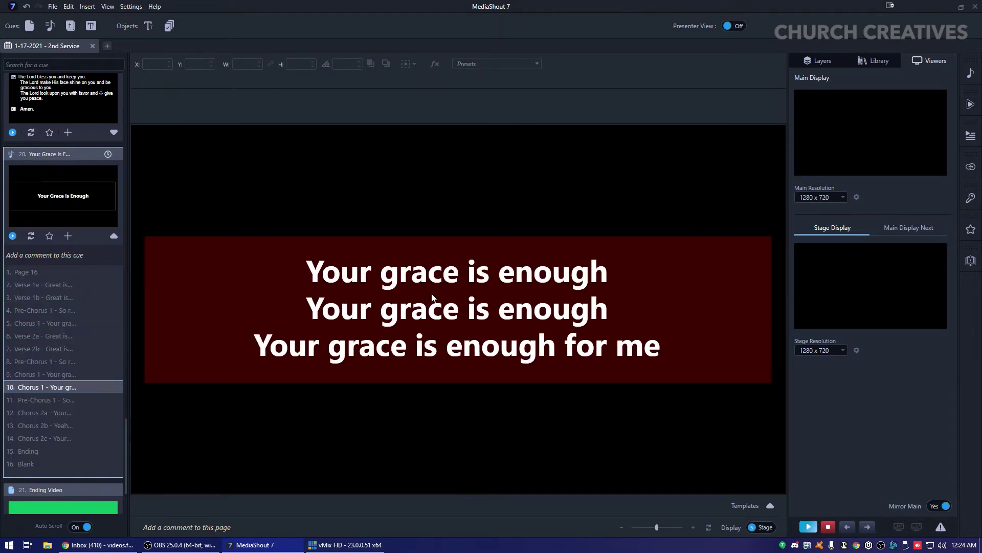
Step: Go back to the song's first page and select the Your Grace Is Enough title box
key(Up)
key(Up)
click(64, 276)
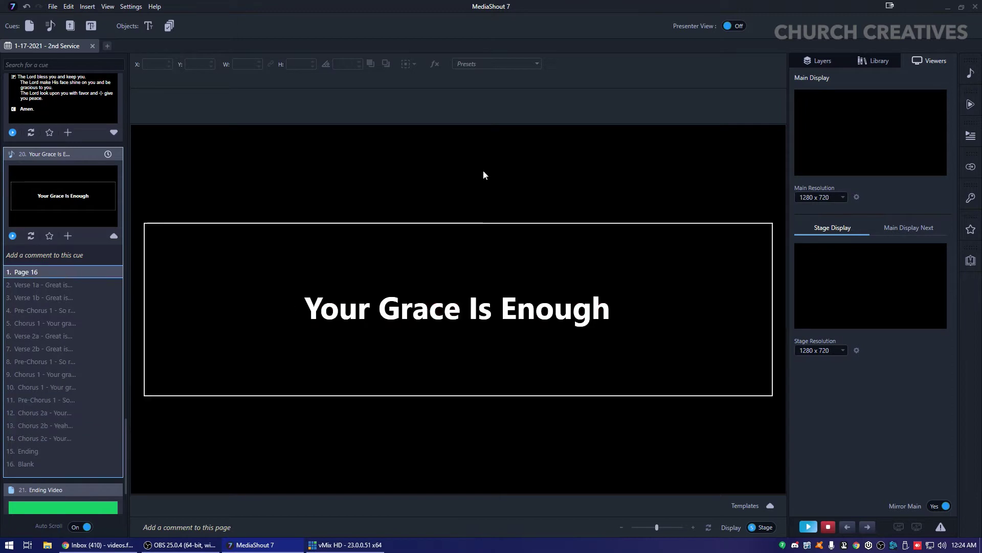
click(472, 353)
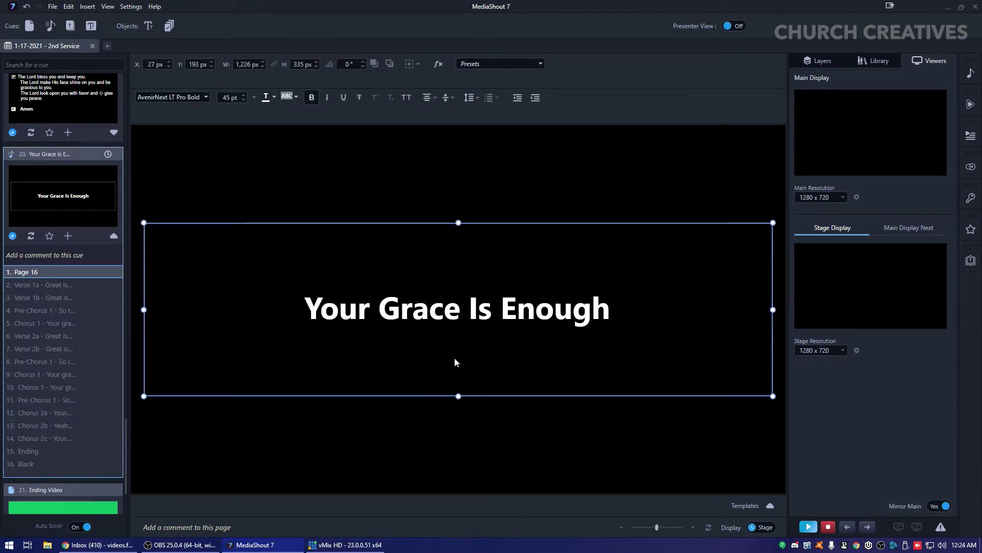
Step: Delete the title box from the first page and step through to the blank final page
key(Delete)
key(Down)
key(Down)
key(Down)
key(Down)
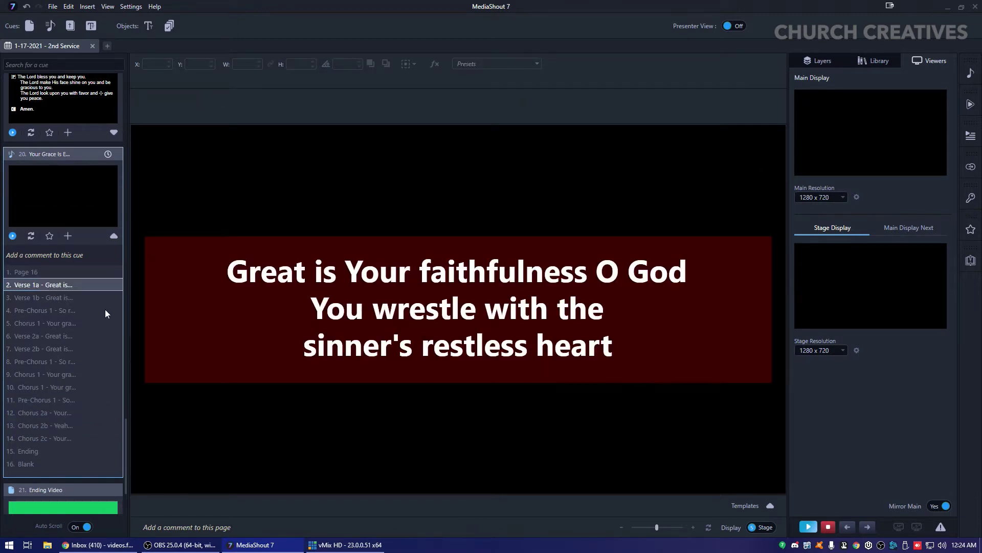
key(Down)
key(Down)
key(Down)
key(Down)
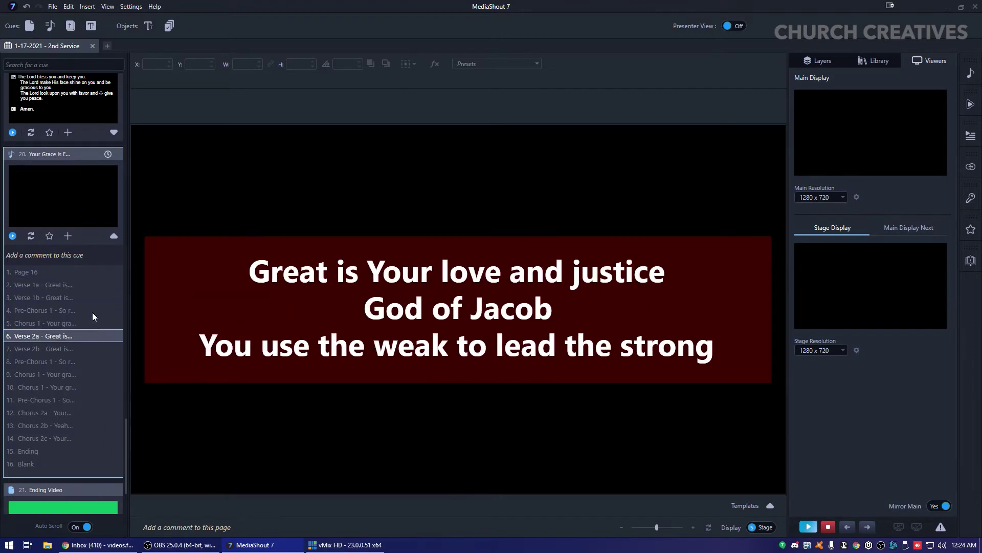
key(Down)
key(Down)
key(Down)
key(Down)
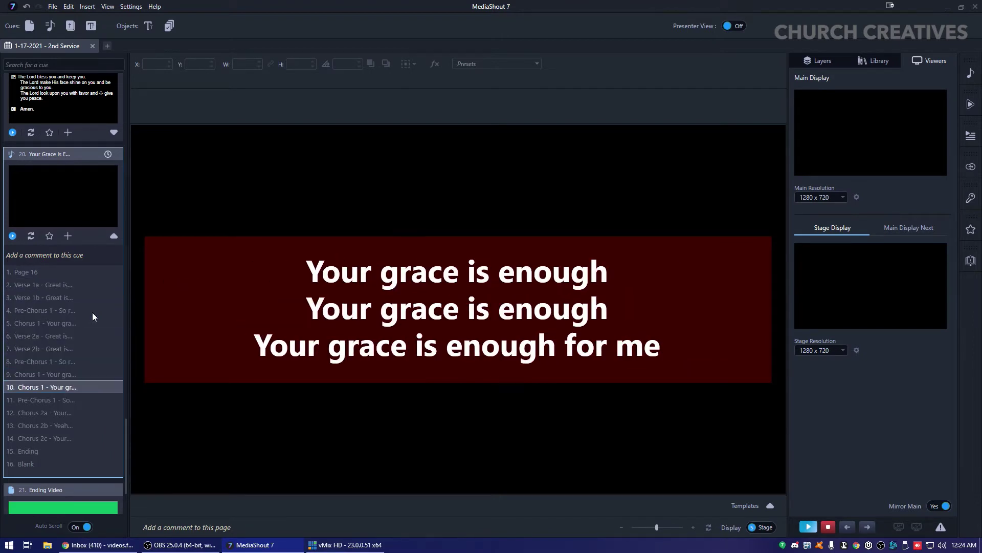
key(Down)
key(Down)
key(Down)
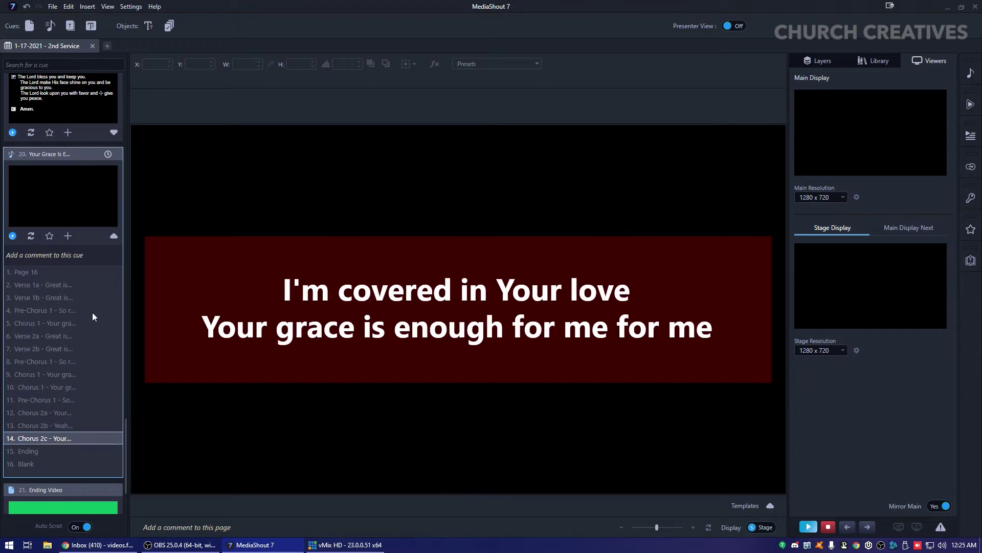
Step: Compare the Chorus 2c and Ending pages, noticing Ending lacks the dark red background
click(60, 451)
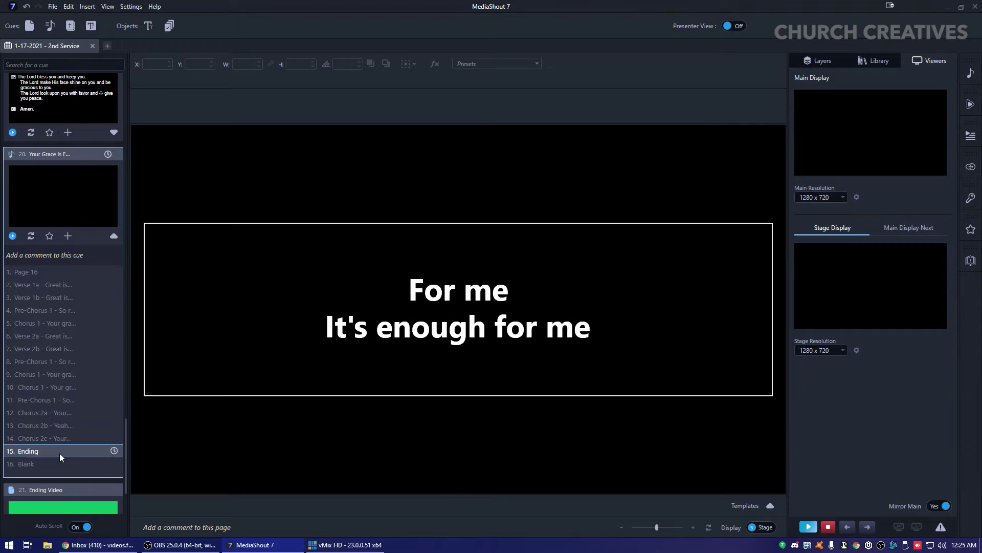
click(75, 439)
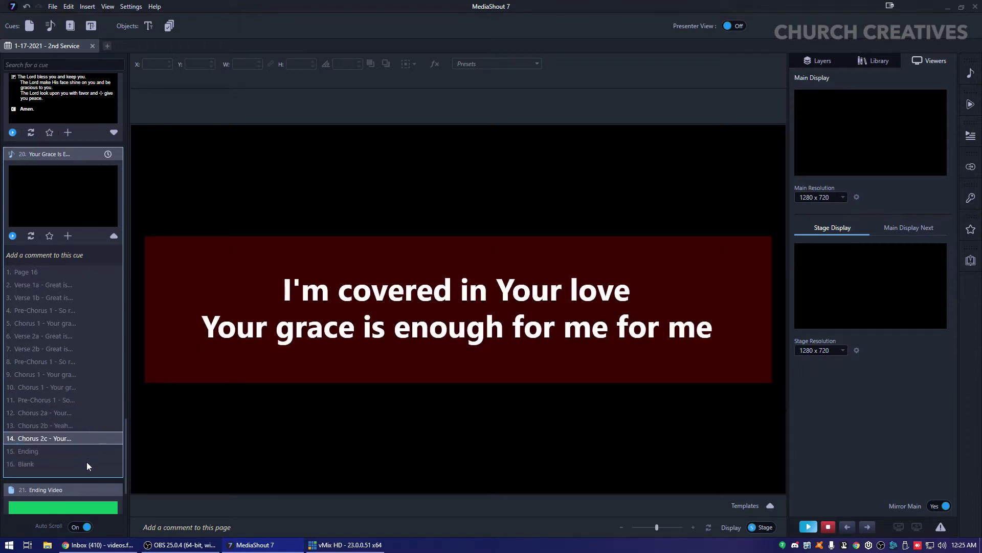
key(Down)
key(Up)
click(233, 378)
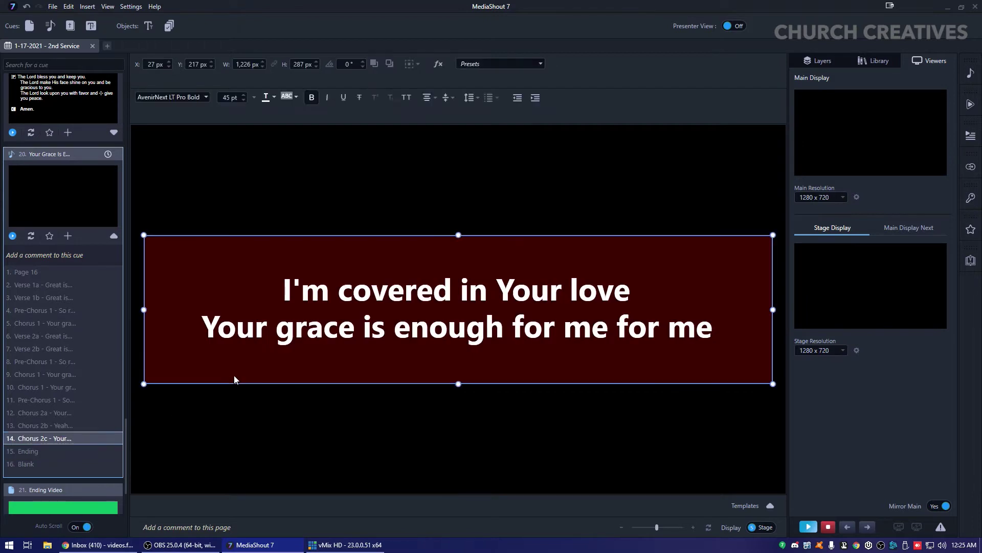
click(54, 453)
Step: Give the Ending lyrics box a red background with no outline, then compare it with Chorus 2c
right_click(264, 384)
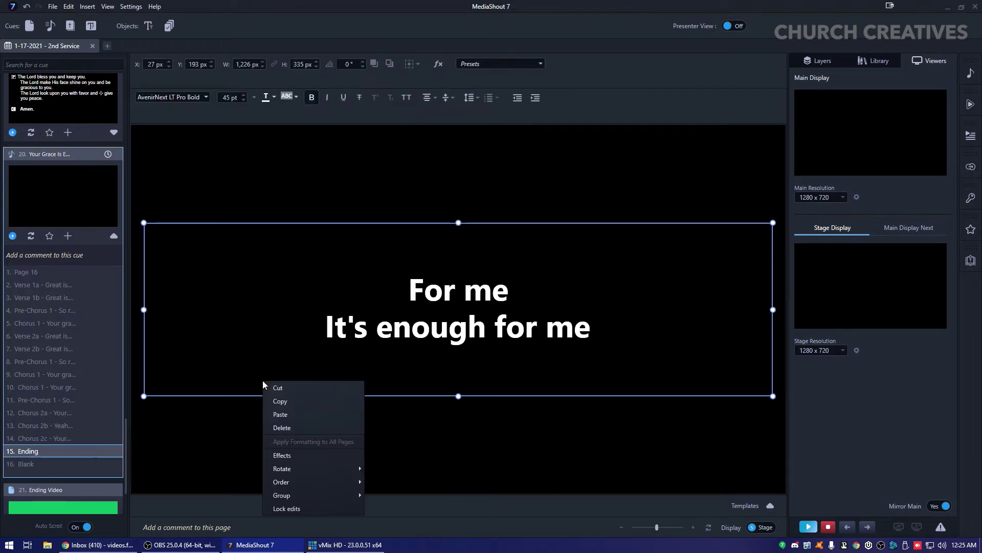
click(282, 455)
click(385, 295)
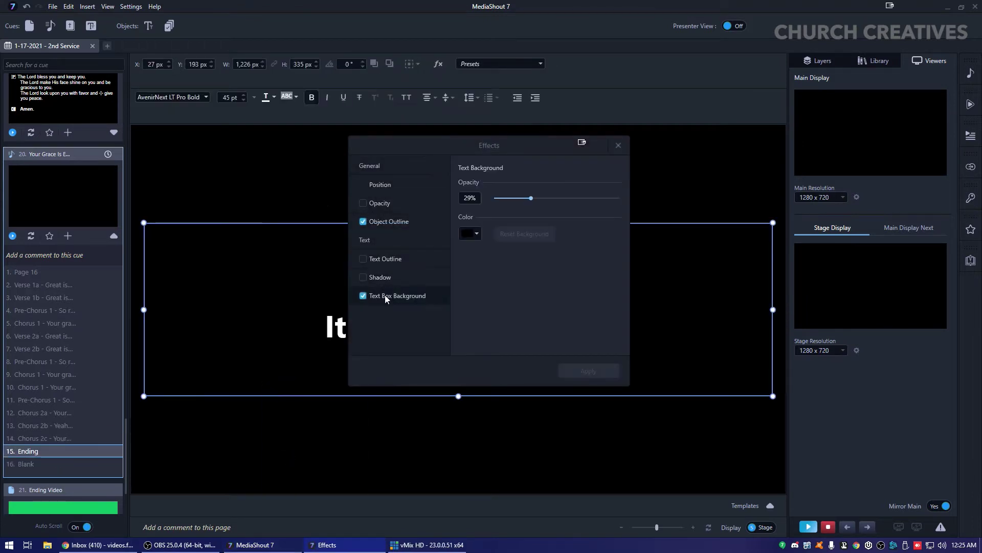
click(472, 234)
click(490, 273)
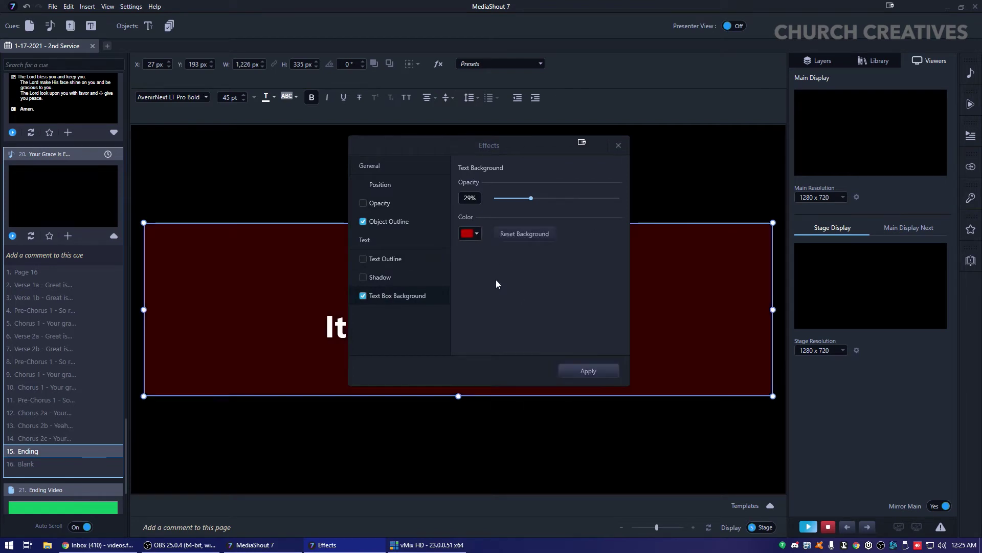
click(363, 221)
click(593, 371)
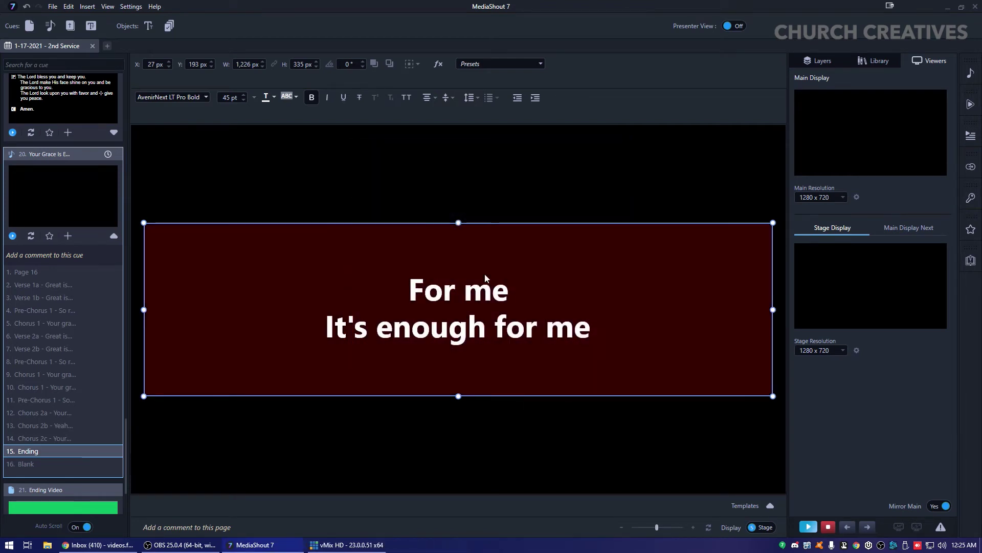
click(40, 441)
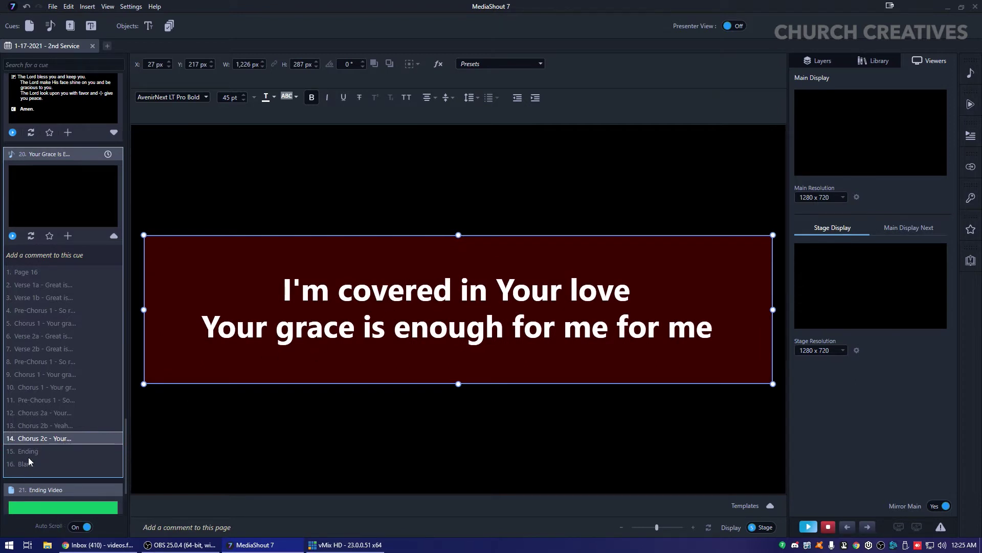
click(30, 453)
Step: Delete the Ending page's lyrics box
right_click(315, 301)
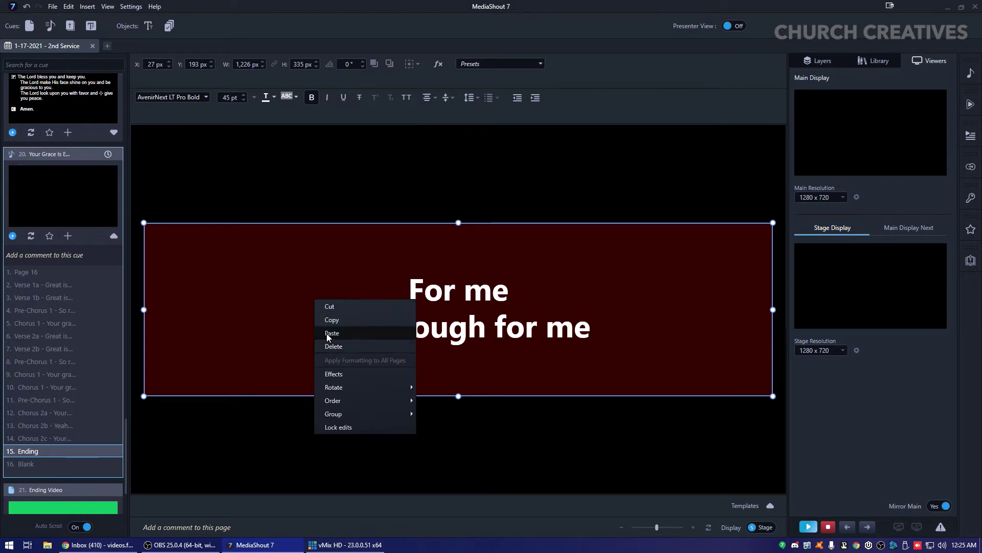
click(344, 346)
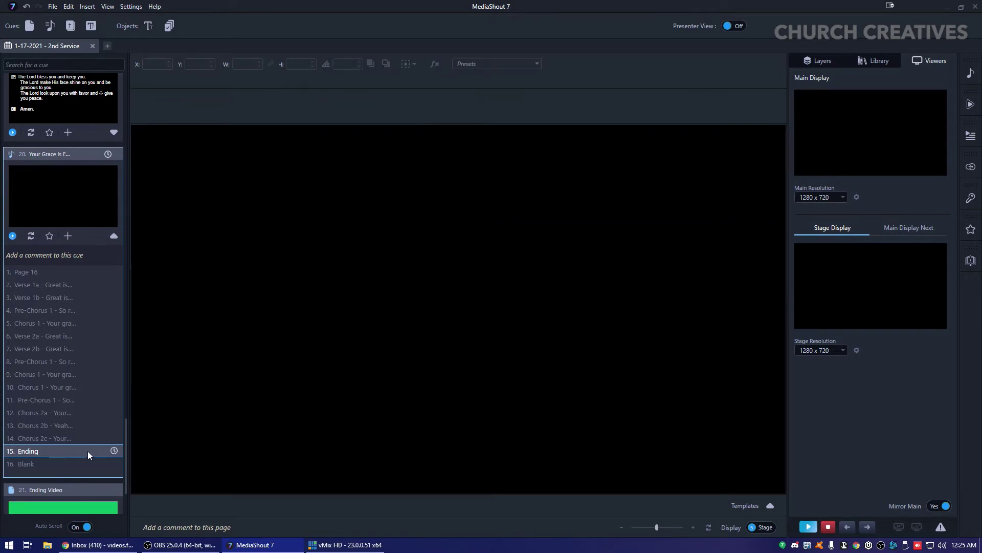
right_click(38, 451)
Step: Compare the Chorus 2b, Chorus 2c and empty Ending slides
click(30, 438)
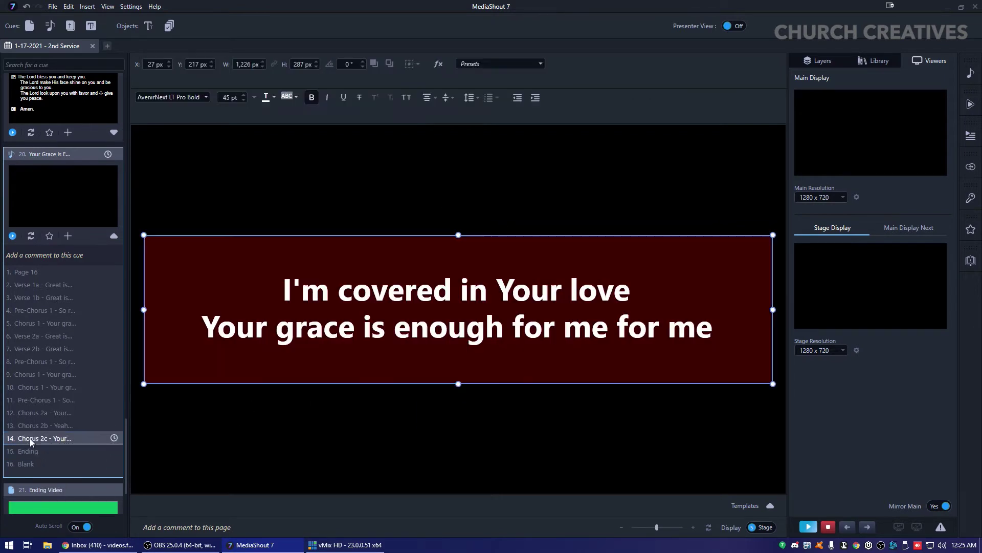
click(35, 428)
click(45, 439)
click(39, 449)
click(44, 437)
click(36, 426)
click(47, 435)
click(57, 428)
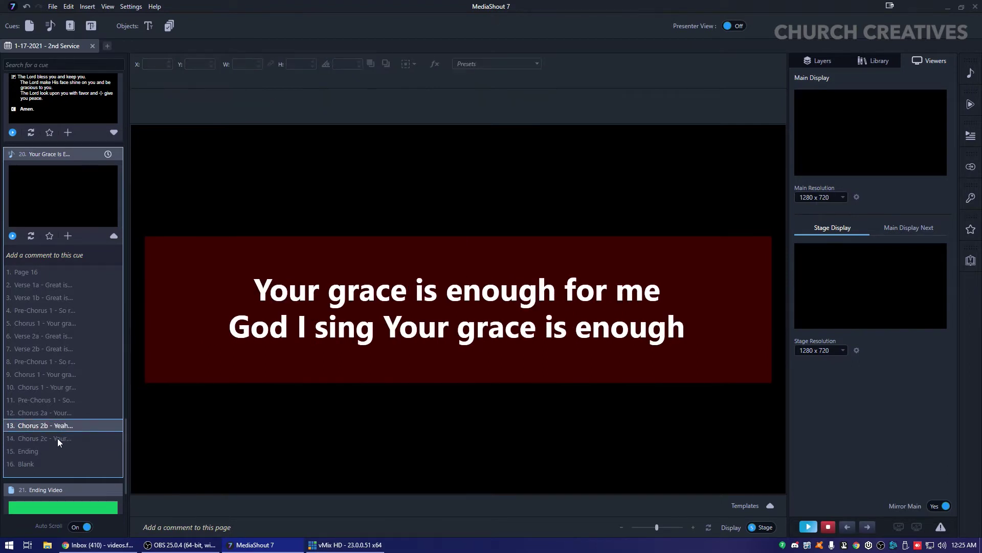
click(57, 438)
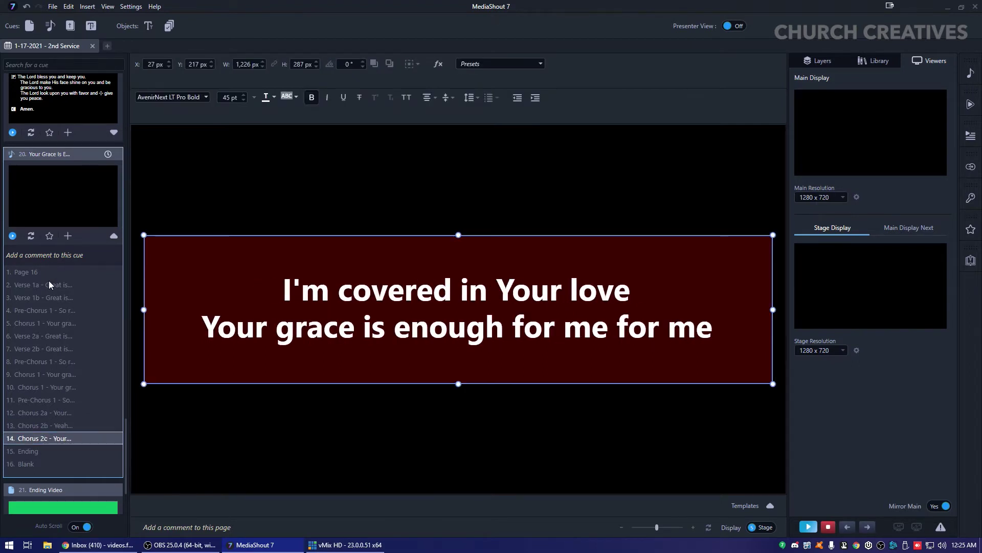
Step: From the Verse 2b slide, apply its lyric box formatting to all pages
click(57, 374)
click(46, 349)
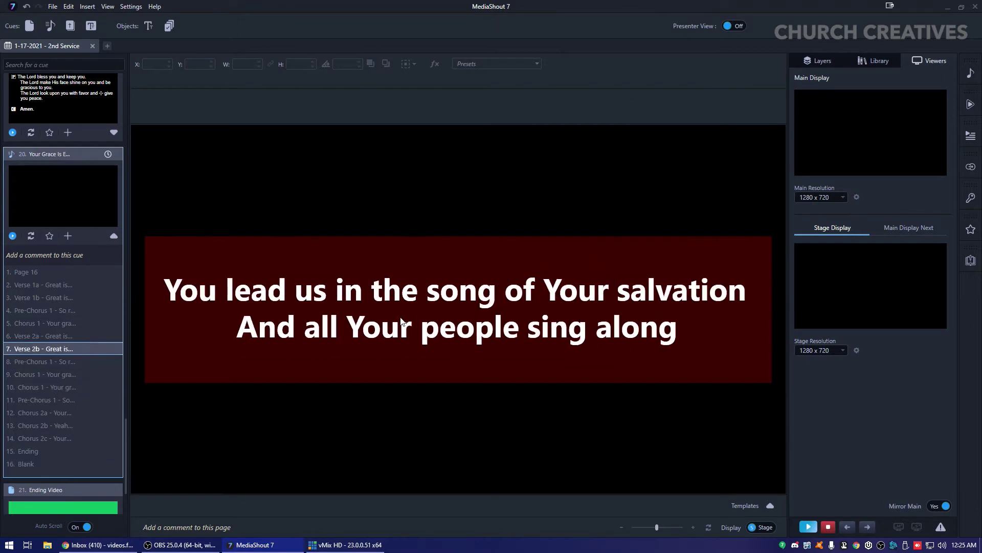
right_click(400, 317)
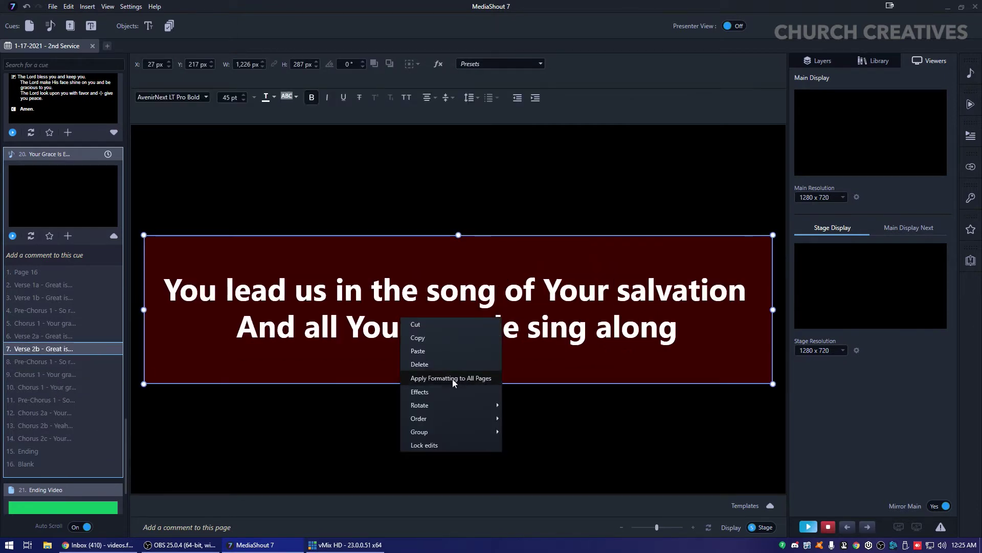
click(438, 378)
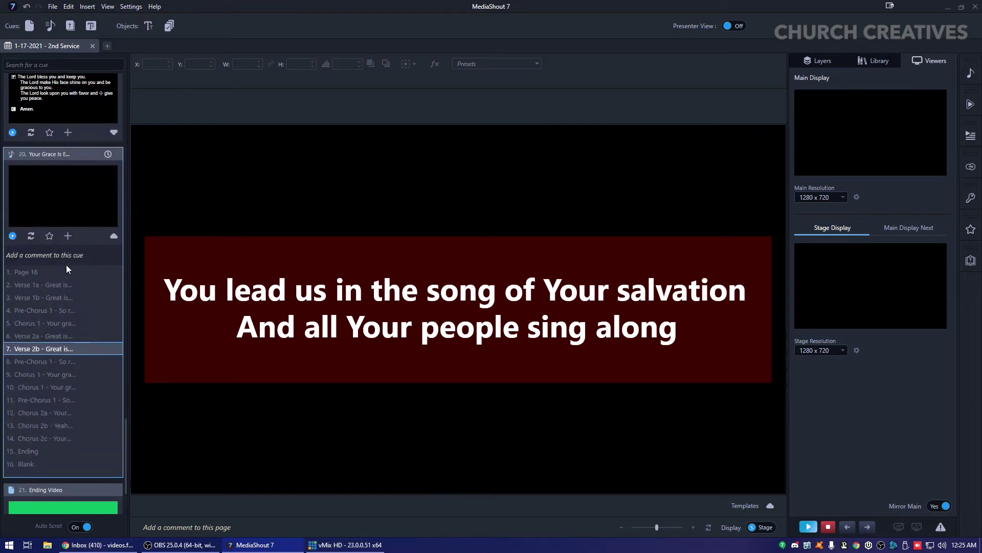
Step: On the Main display, take the Page 16 title live, set Mirror Main to No, then send Verse 1a live
click(765, 528)
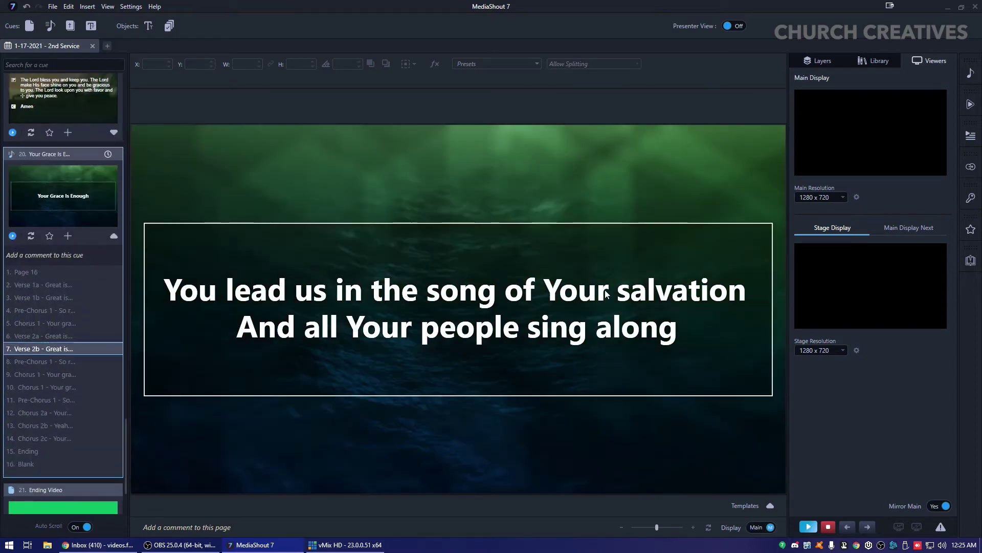
click(49, 285)
click(113, 272)
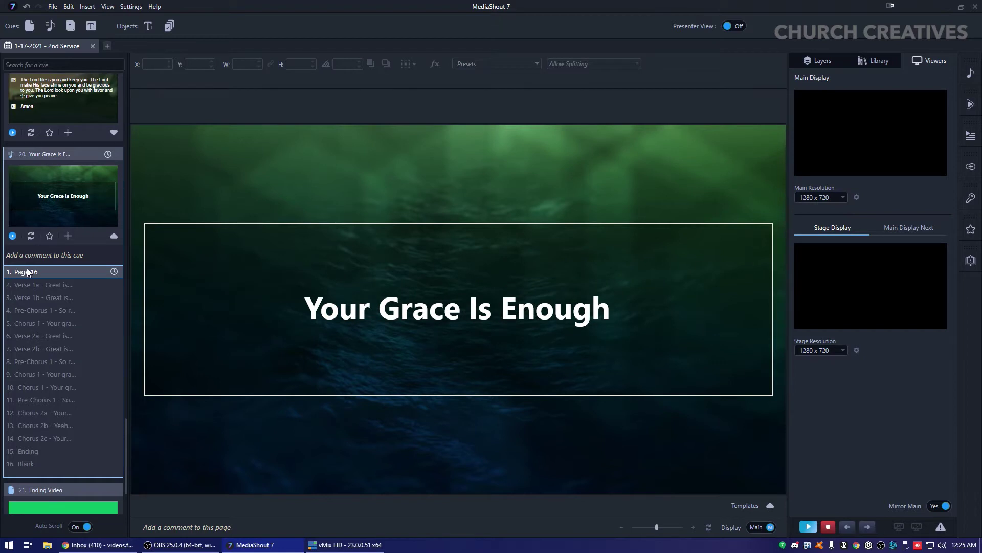
click(69, 271)
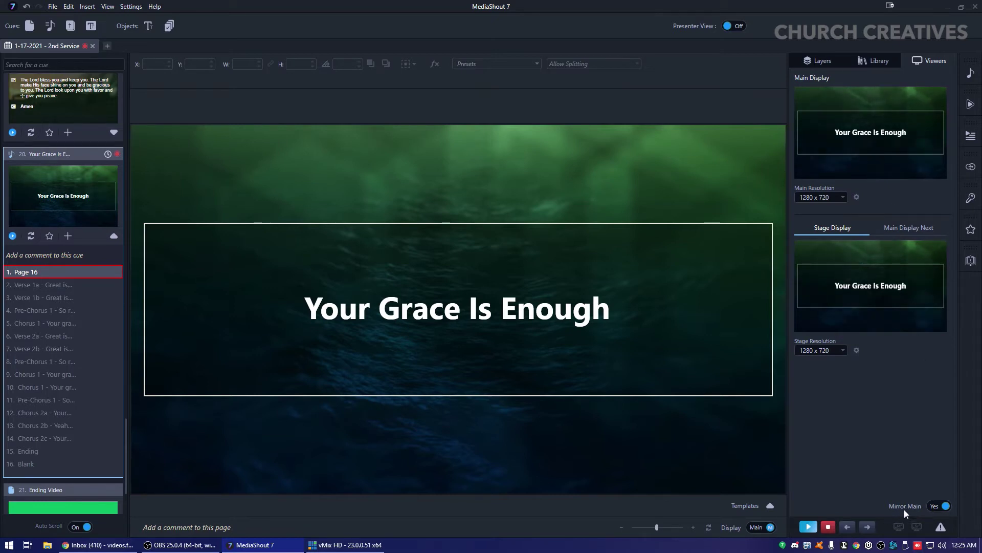
click(932, 506)
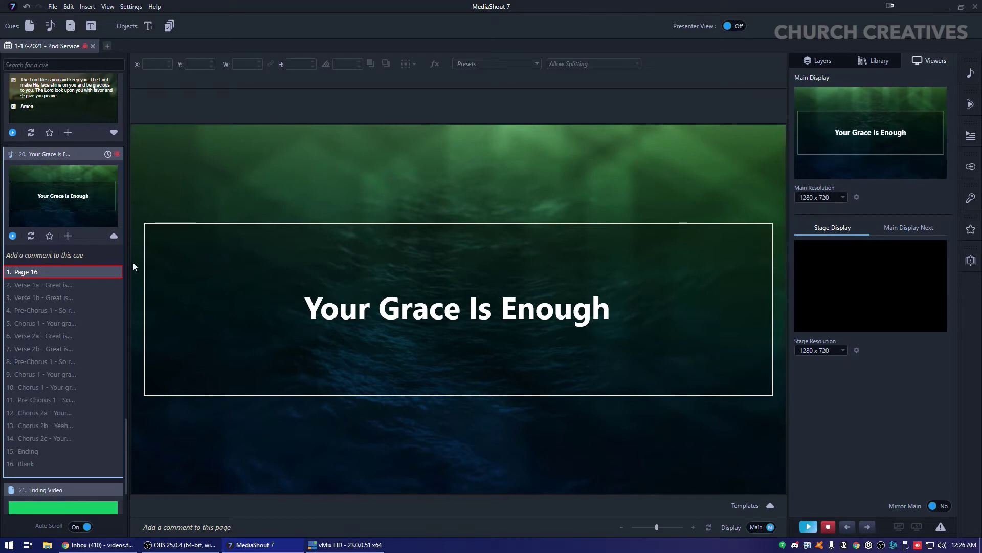
click(27, 288)
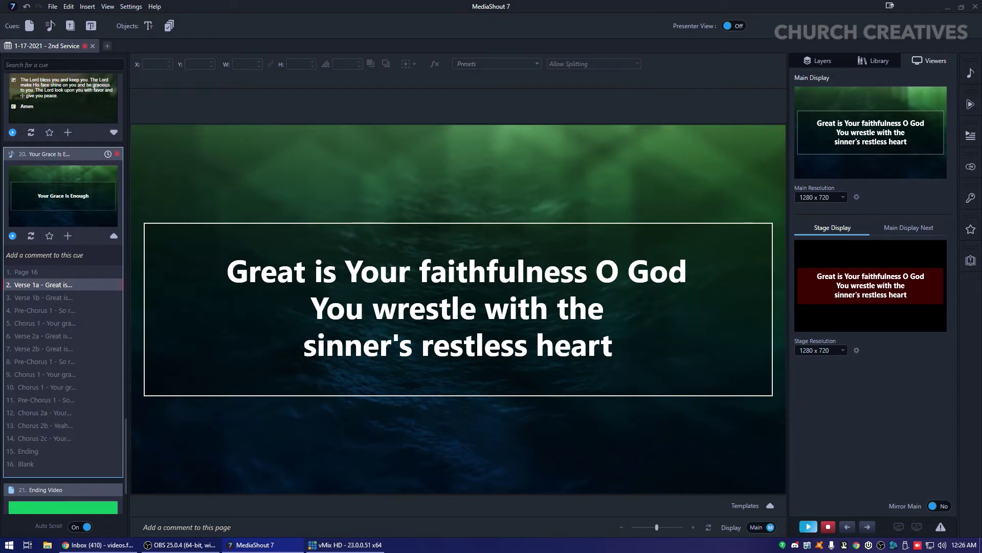
Step: In Settings' Display tab, set Stage Display to \\.\DISPLAY1 and save the changes
key(alt+Tab)
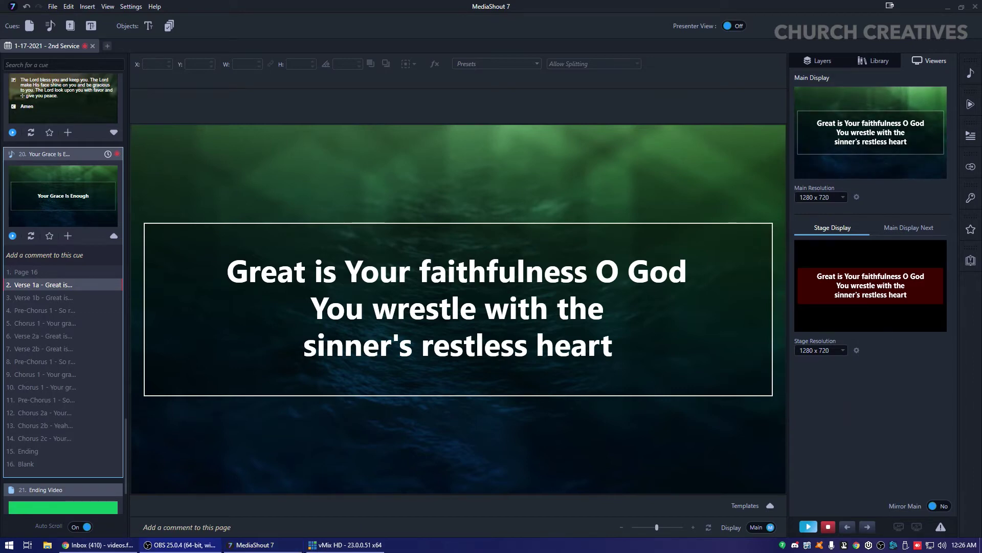
click(361, 4)
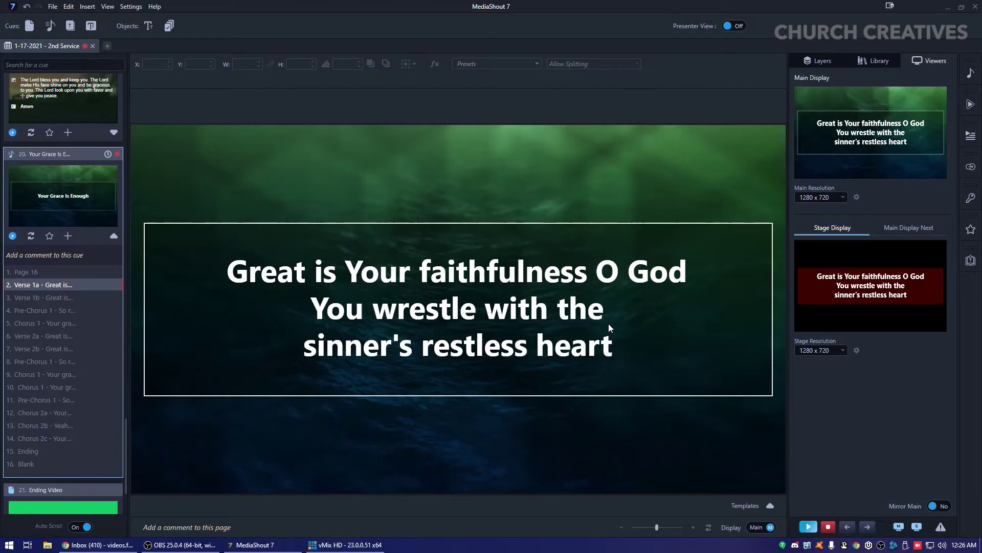
click(131, 7)
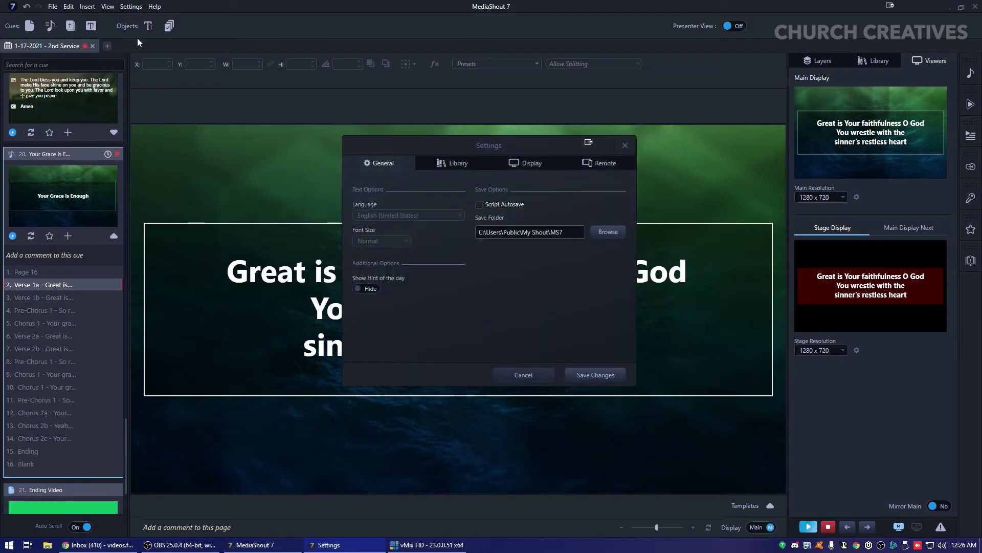
click(523, 165)
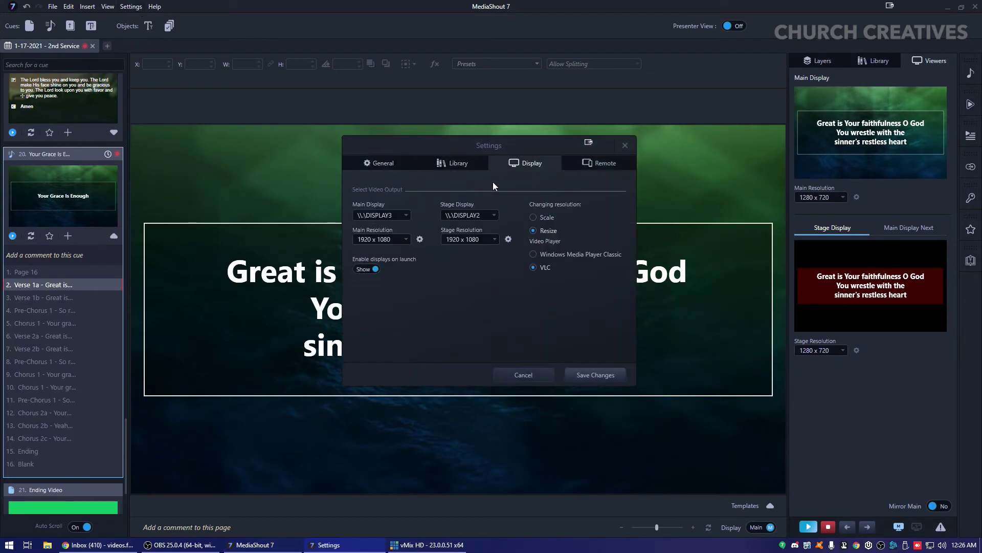
click(482, 215)
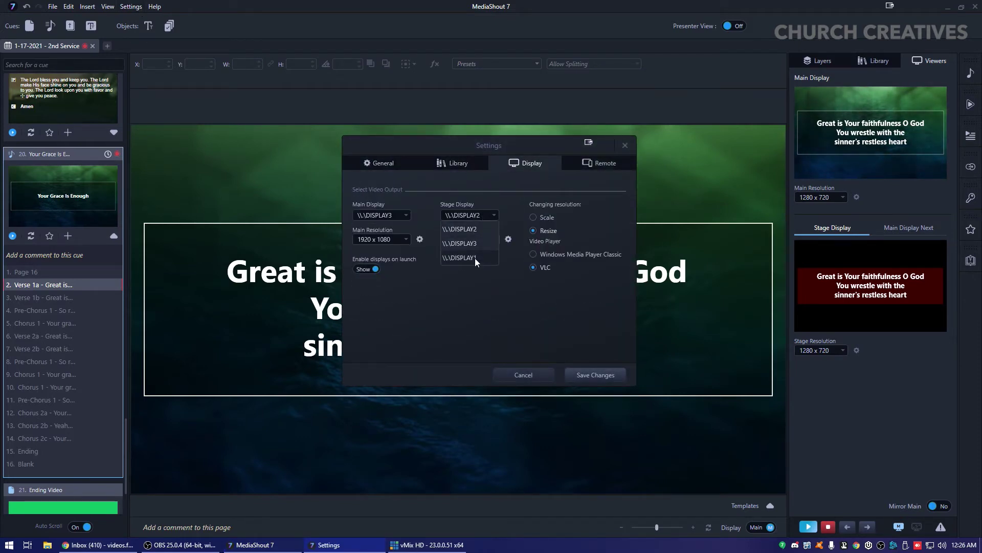
click(486, 207)
click(487, 210)
click(475, 258)
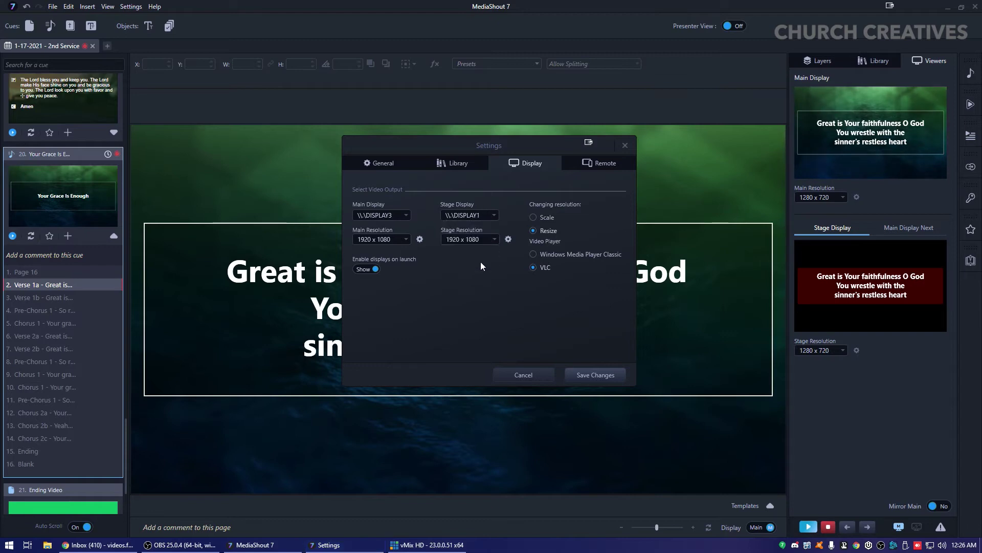
click(594, 372)
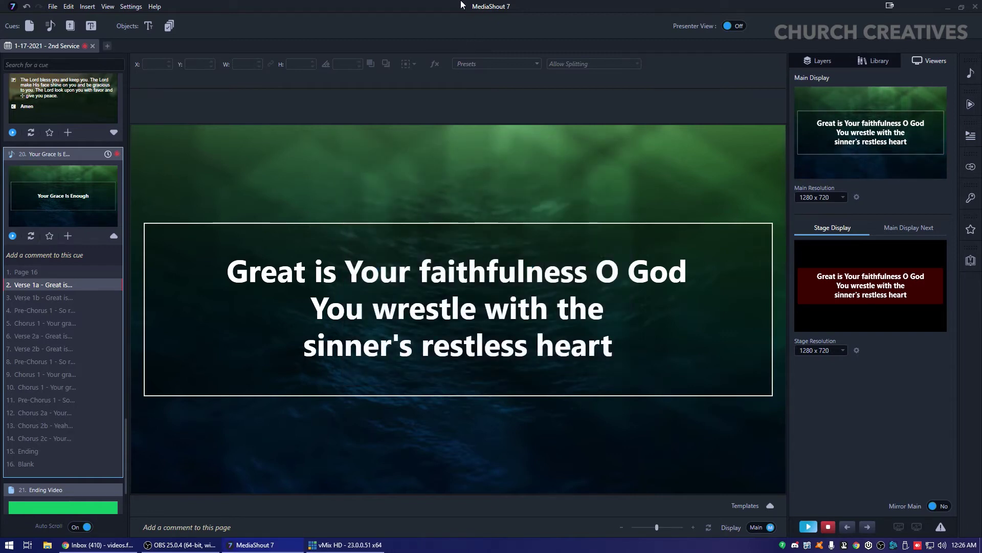
key(alt+Tab)
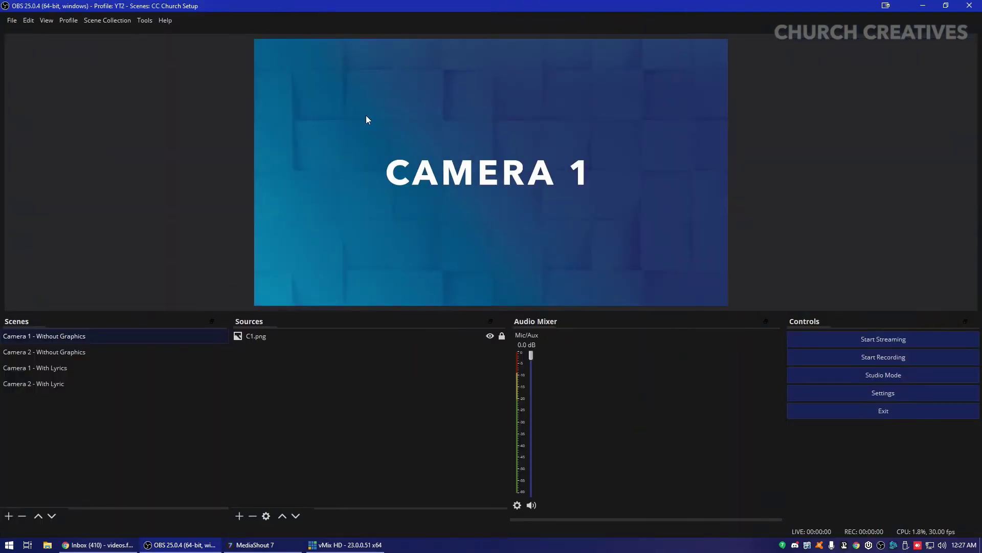
Step: Turn on the main and stage outputs, then bring OBS back and maximize it
drag(486, 6, 981, 44)
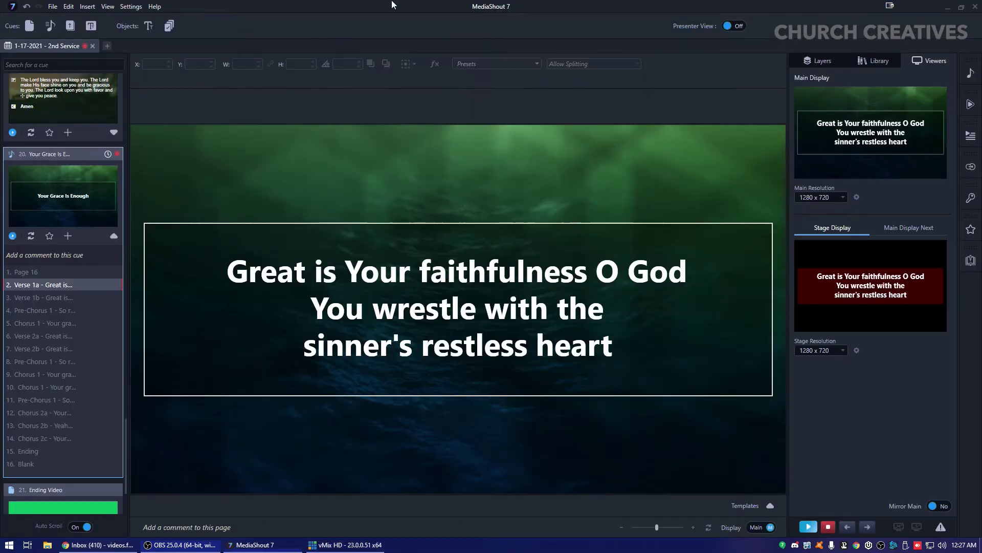
click(900, 530)
click(180, 544)
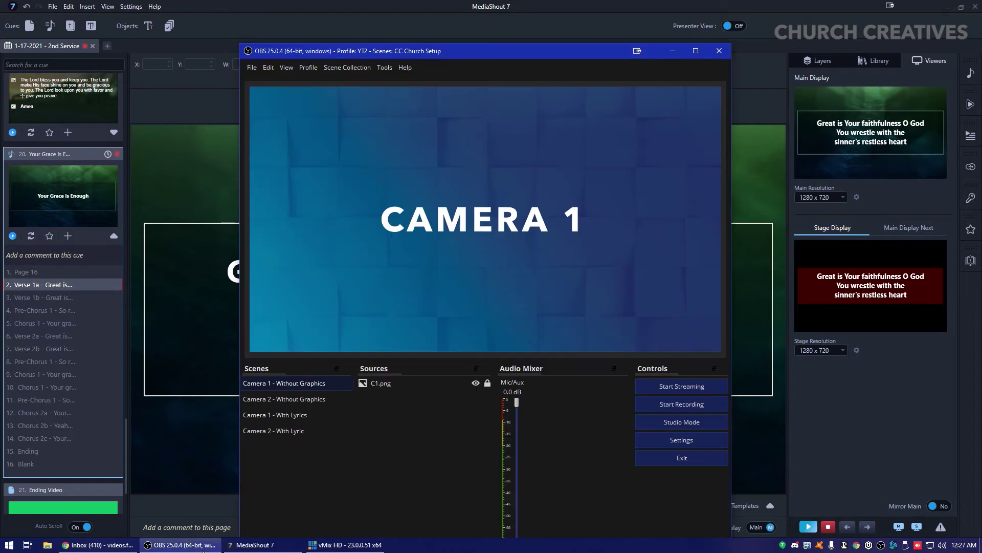
drag(476, 51, 461, 30)
double_click(383, 31)
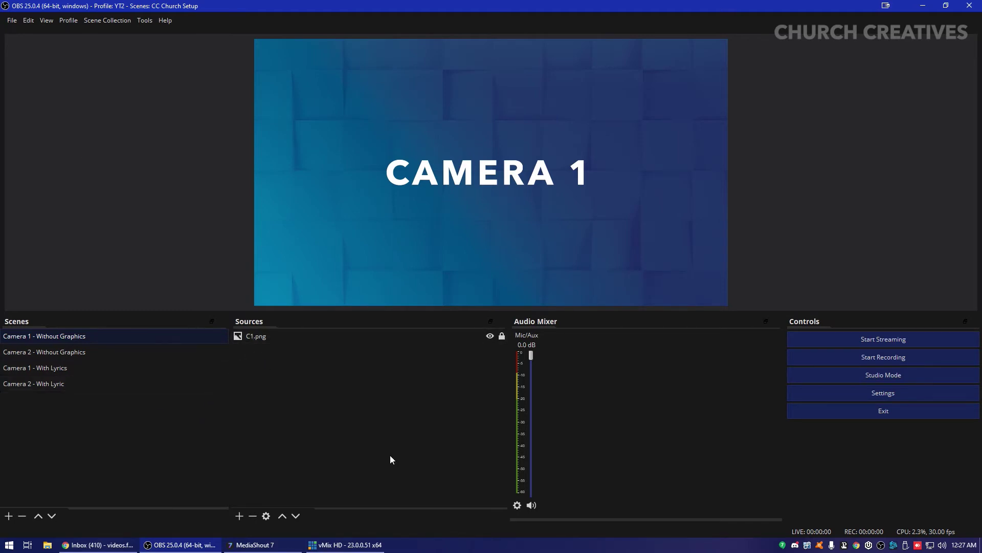
Step: Make the Lyric Overlay source in Camera 2 - With Lyric capture Display 3
click(60, 353)
click(68, 367)
click(66, 383)
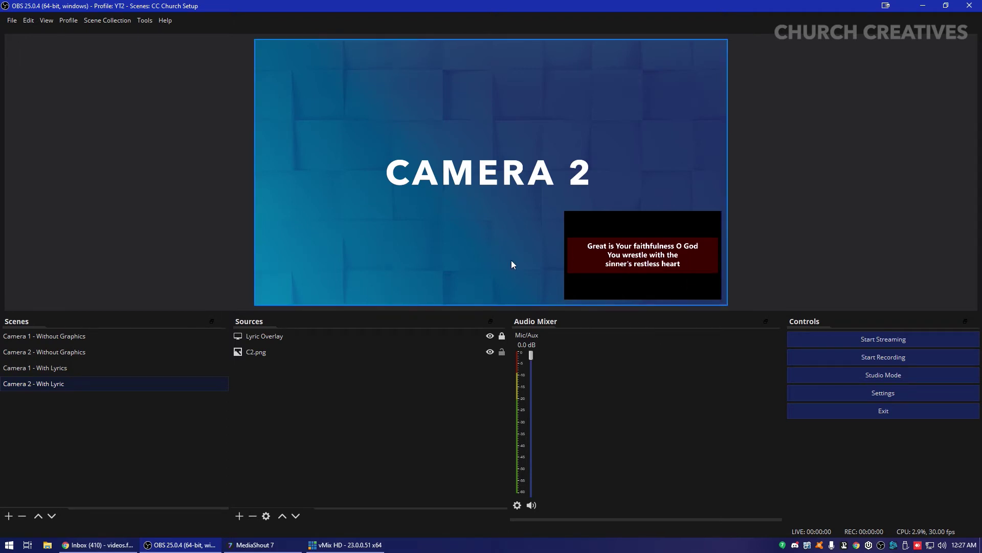
right_click(270, 340)
click(284, 330)
click(238, 436)
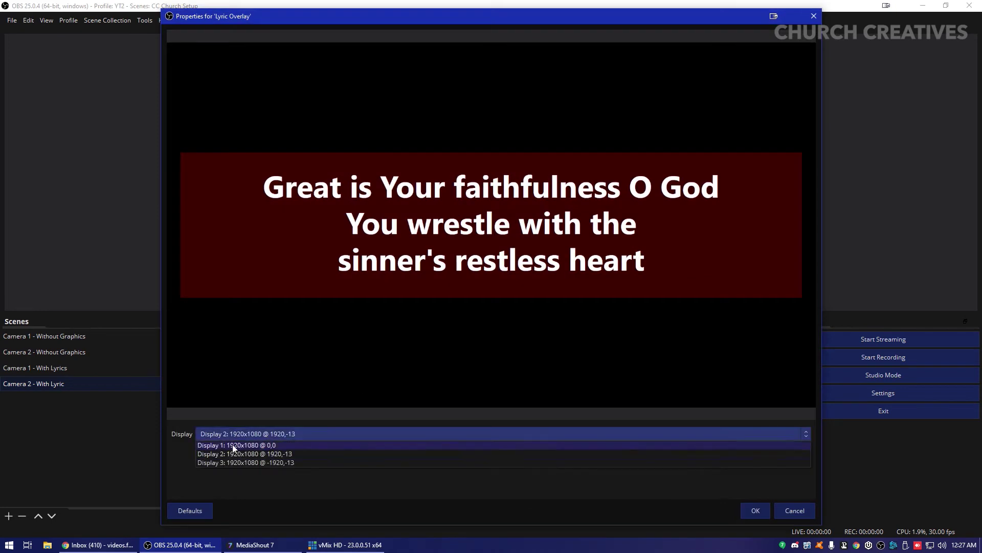
click(229, 462)
click(746, 510)
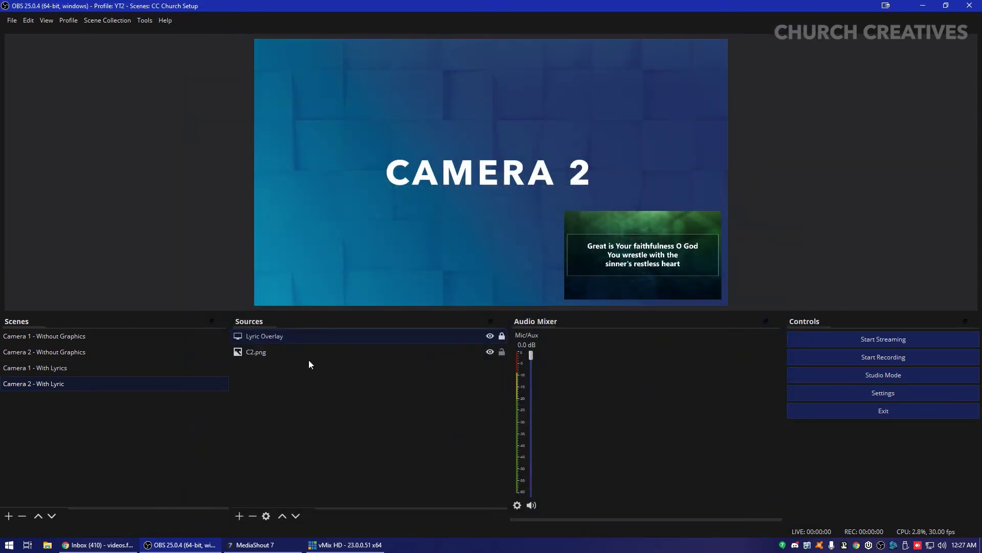
click(59, 336)
Step: Duplicate the Camera 1 - Without Graphics scene as 'Camera 1 - Lyric Overlay'
click(49, 370)
click(78, 336)
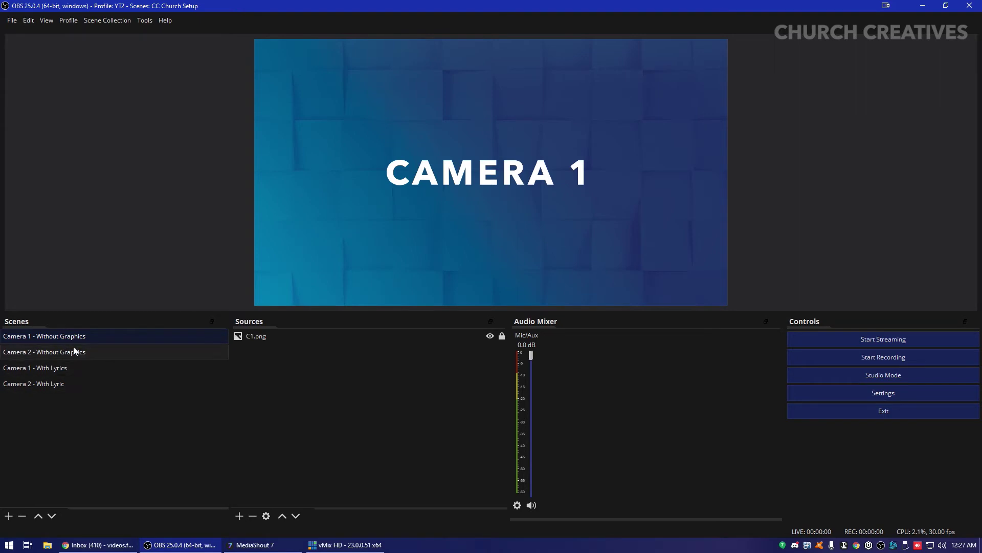
right_click(63, 337)
click(85, 364)
click(465, 271)
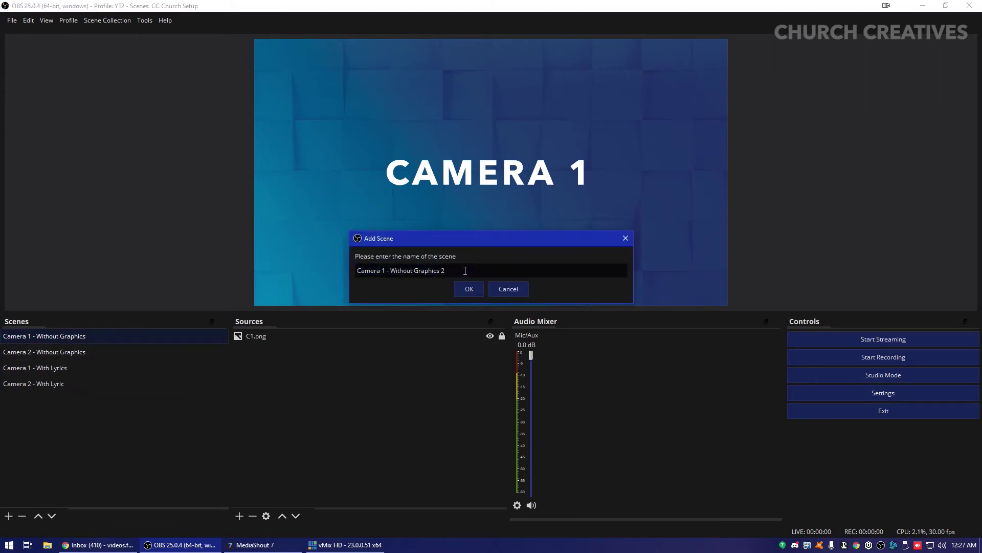
drag(466, 271, 391, 275)
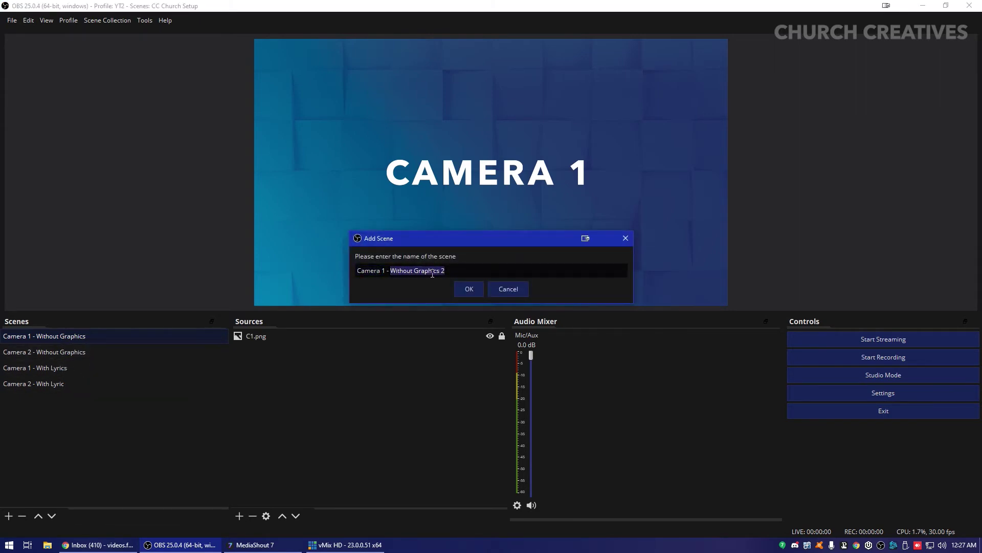
text(Ly)
key(BackSpace)
key(BackSpace)
text(Lyric Overla)
key(BackSpace)
key(BackSpace)
key(BackSpace)
key(BackSpace)
key(BackSpace)
text(verla)
key(Return)
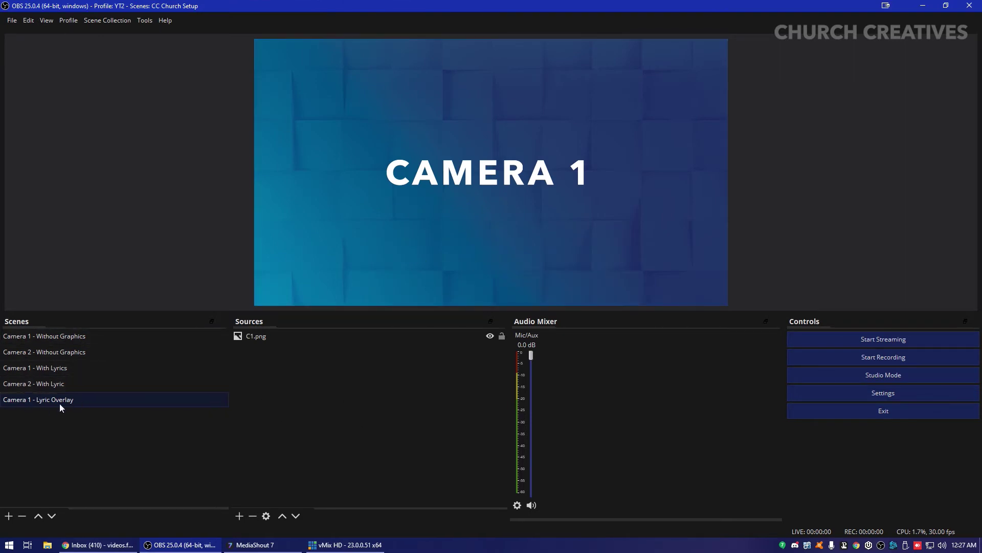
Step: Show the Sources panel's Add submenu of source types for the new scene
right_click(274, 360)
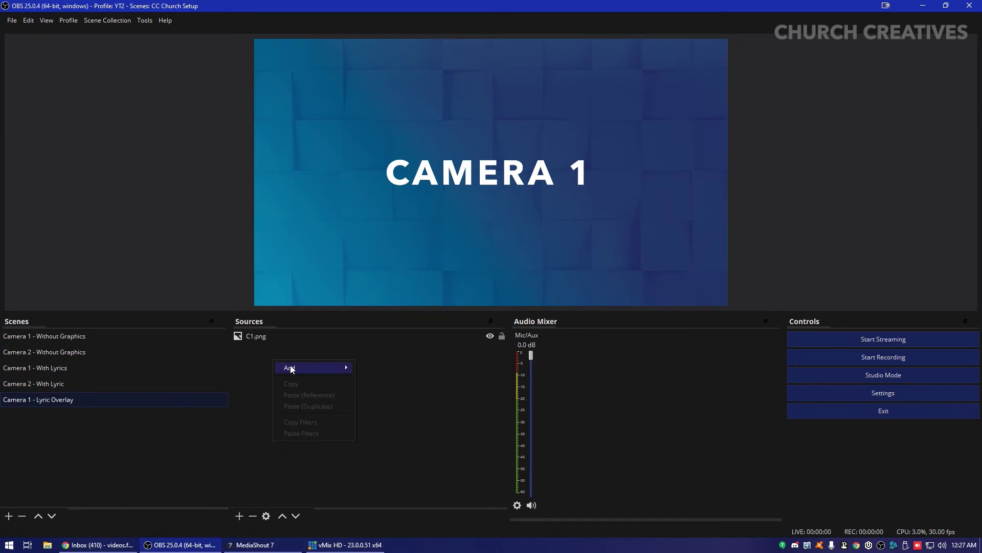
mouse_move(281, 369)
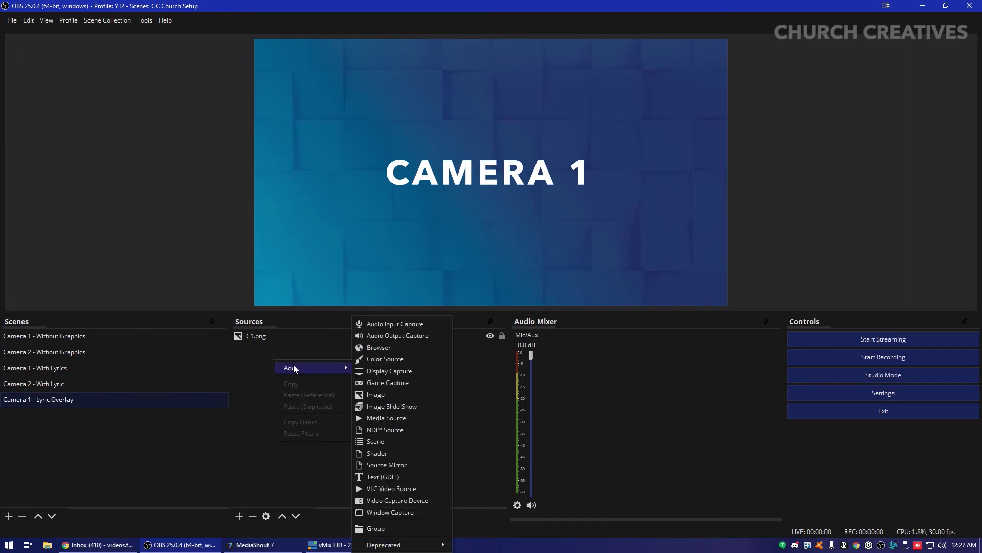
click(253, 420)
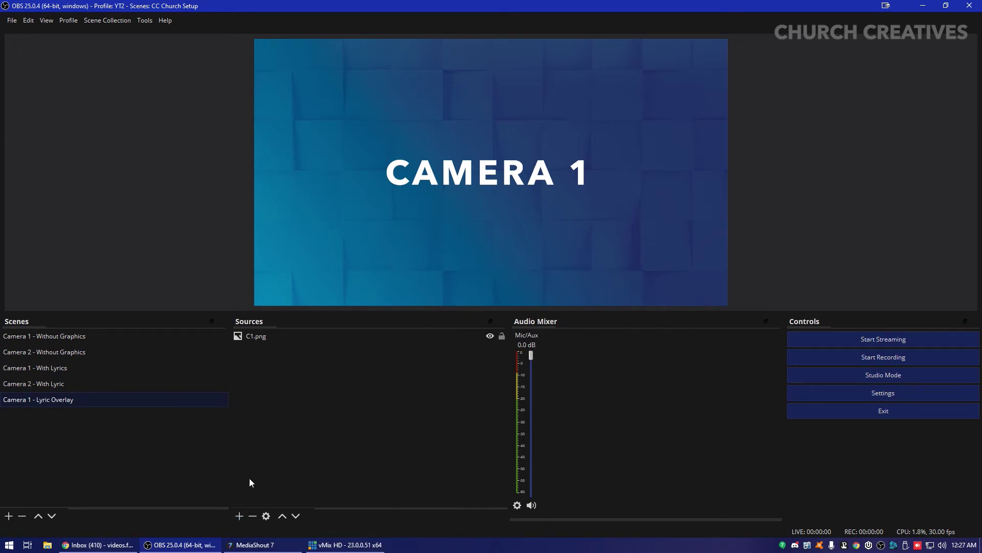
right_click(258, 383)
mouse_move(287, 391)
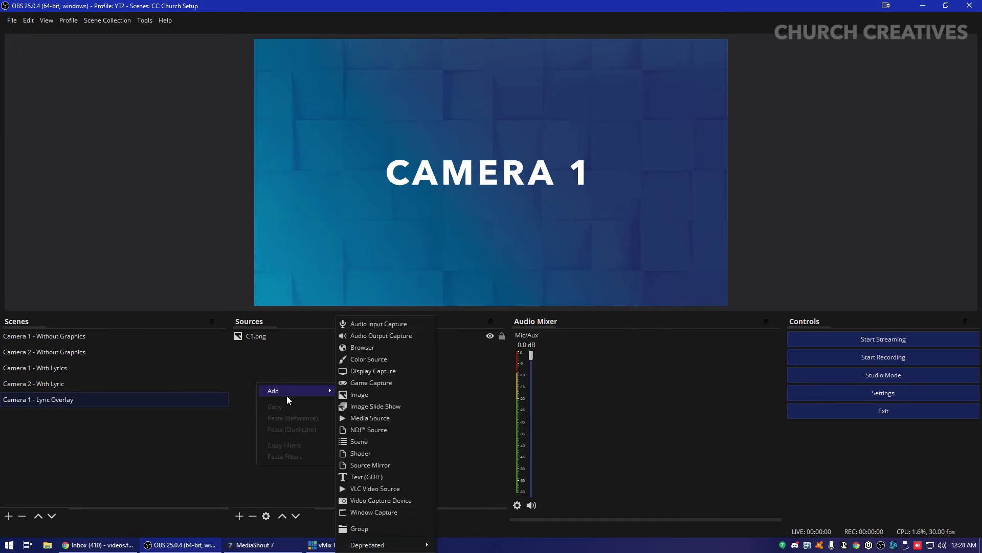
click(395, 371)
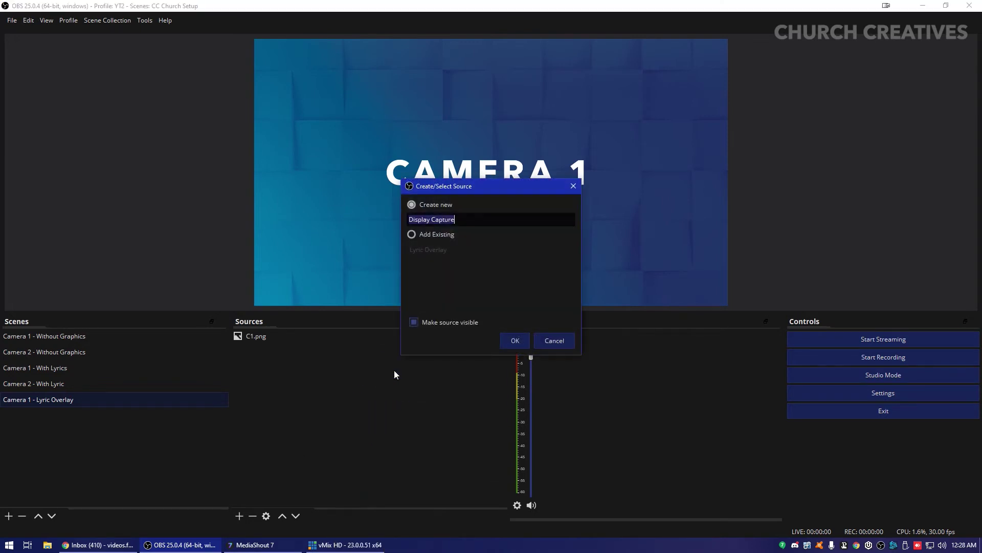
click(561, 339)
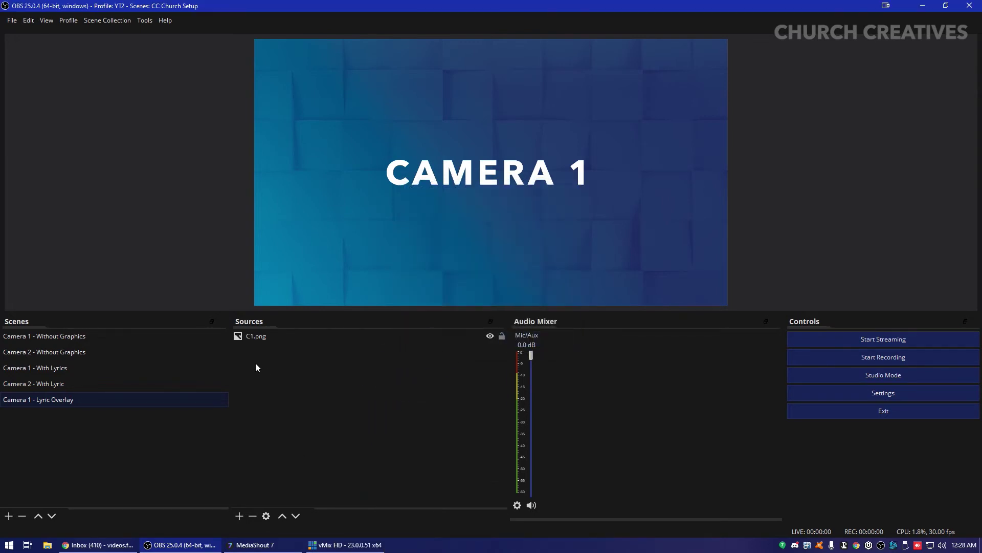
right_click(258, 357)
mouse_move(273, 360)
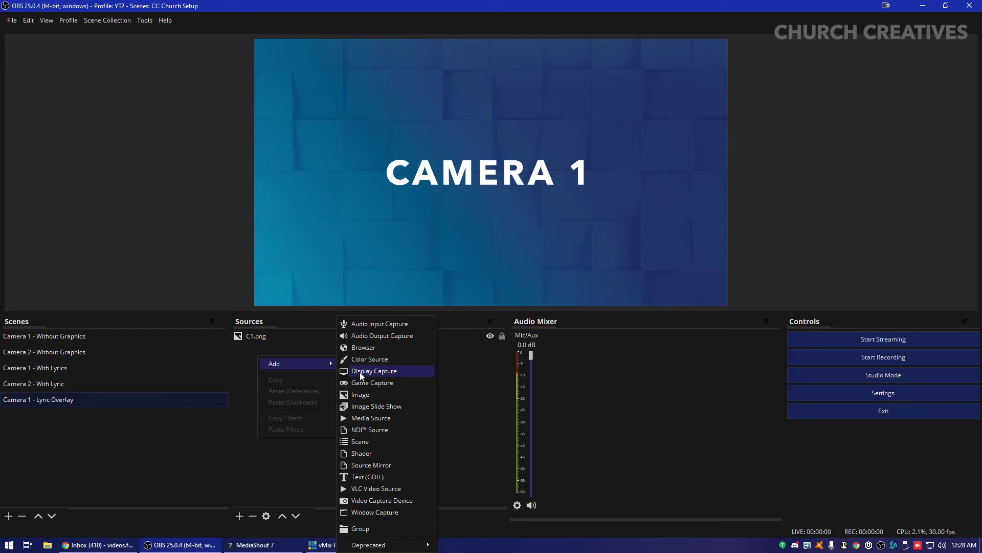
Step: Add a Display Capture source named 'Lyric Lowerthird Overlay'
click(374, 371)
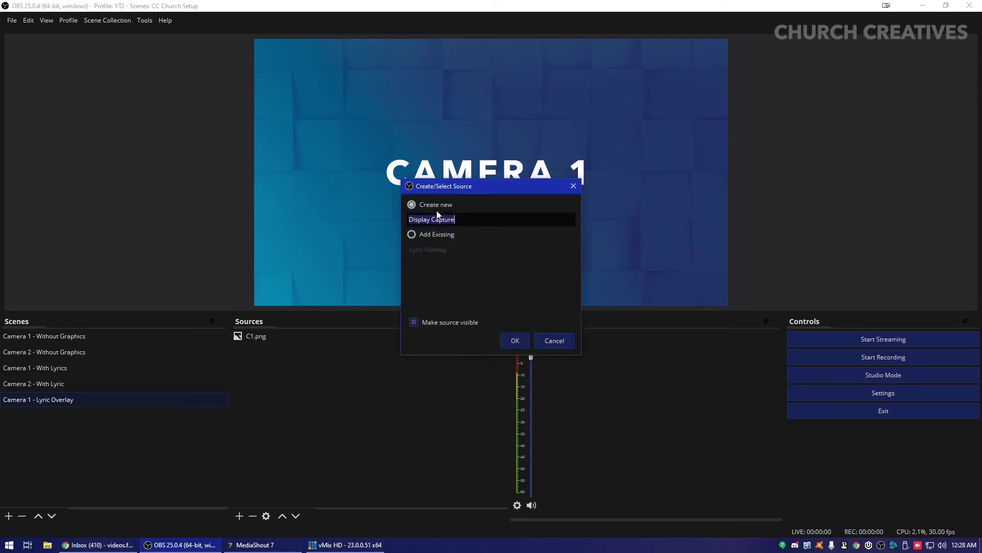
key(End)
key(shift+Home)
text(Lyri)
key(BackSpace)
key(BackSpace)
key(BackSpace)
key(BackSpace)
text(Lyric Overlay)
key(Return)
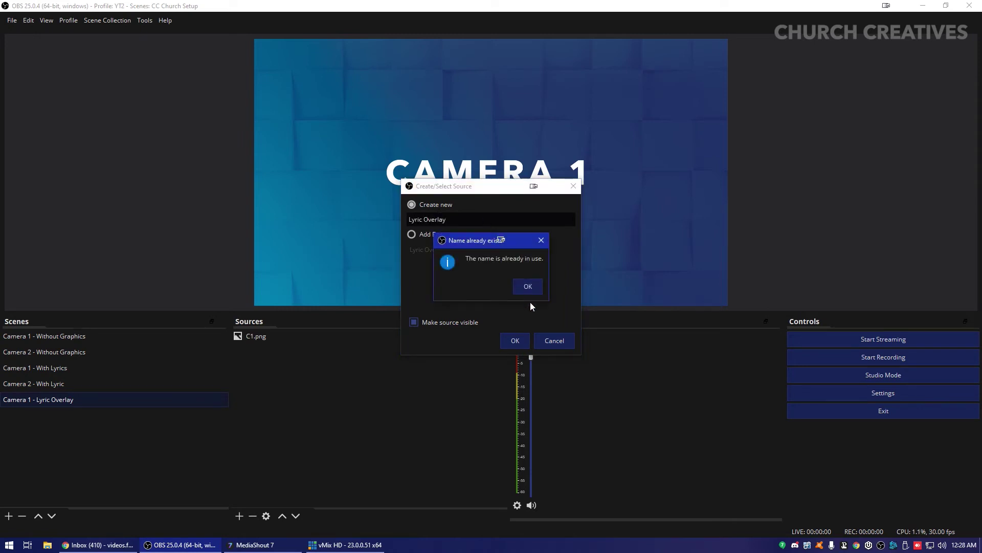
click(527, 286)
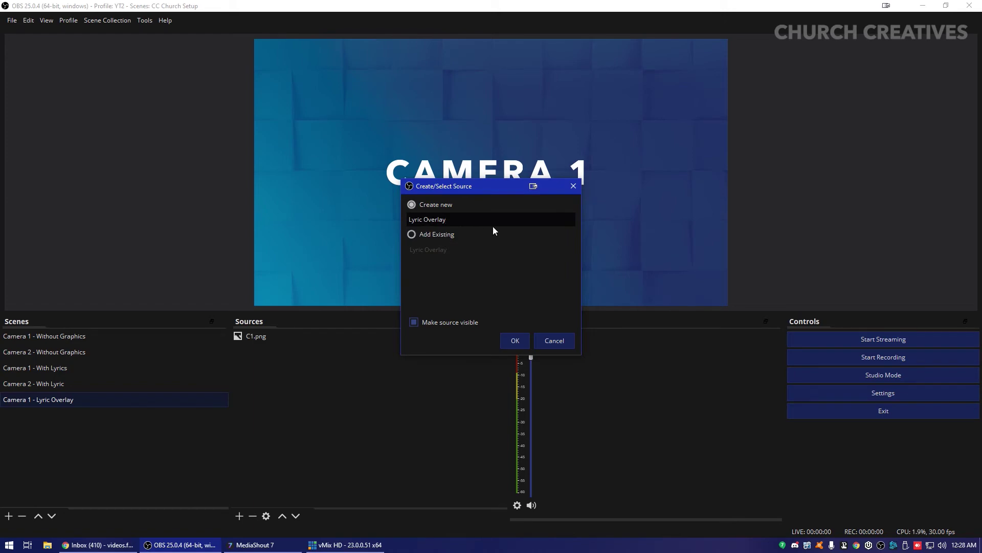
text(Lowerthird)
key(Return)
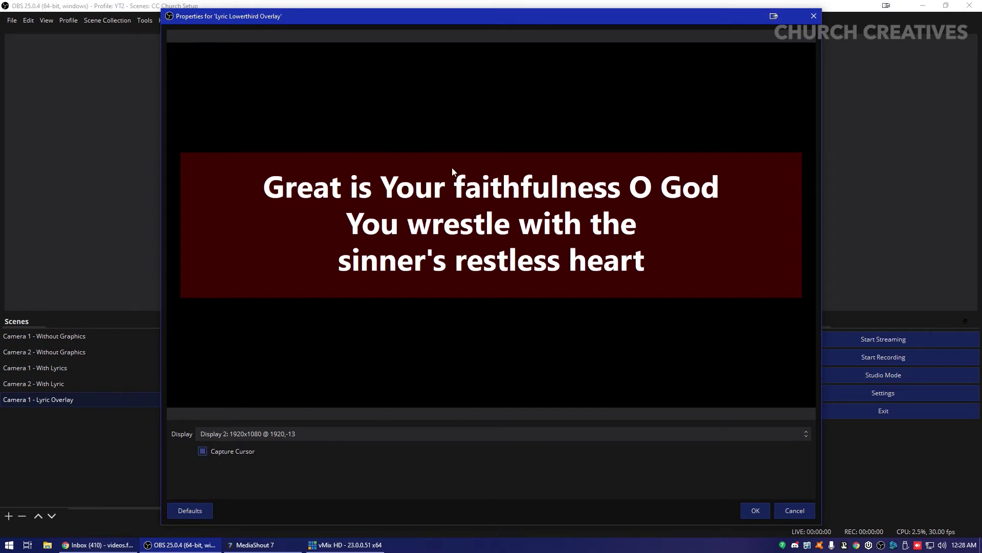
Step: Set the capture to Display 2 with Capture Cursor off and accept it
drag(432, 21, 431, 14)
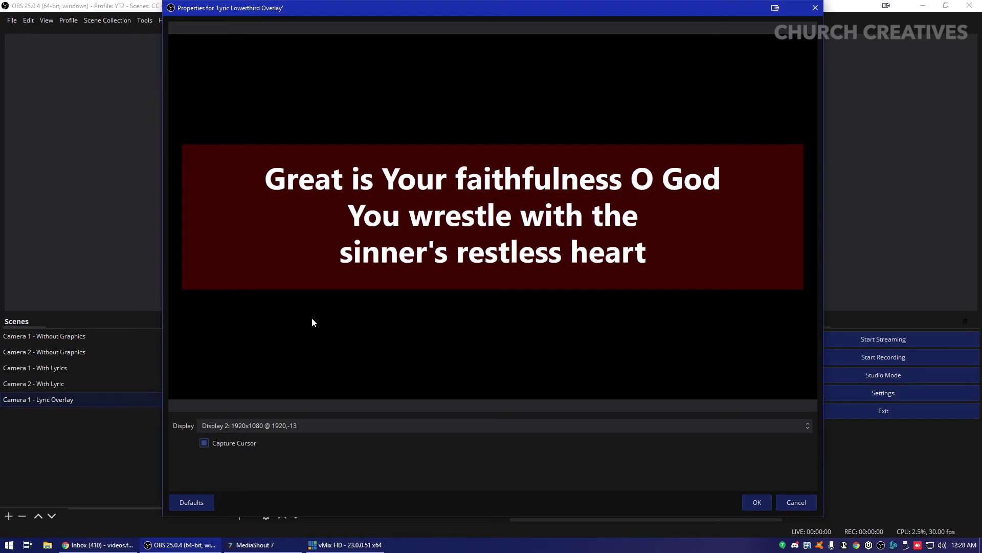
click(204, 443)
click(248, 445)
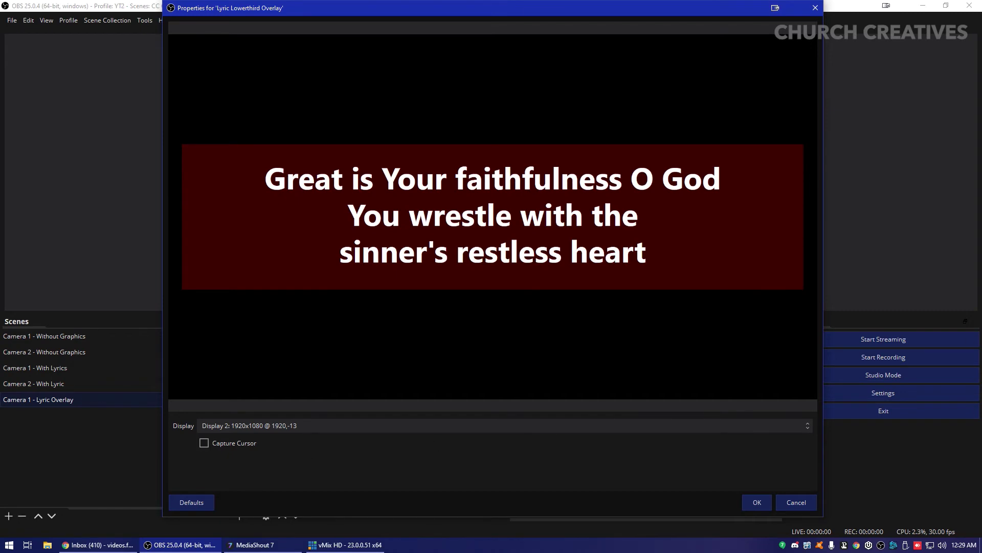
click(757, 503)
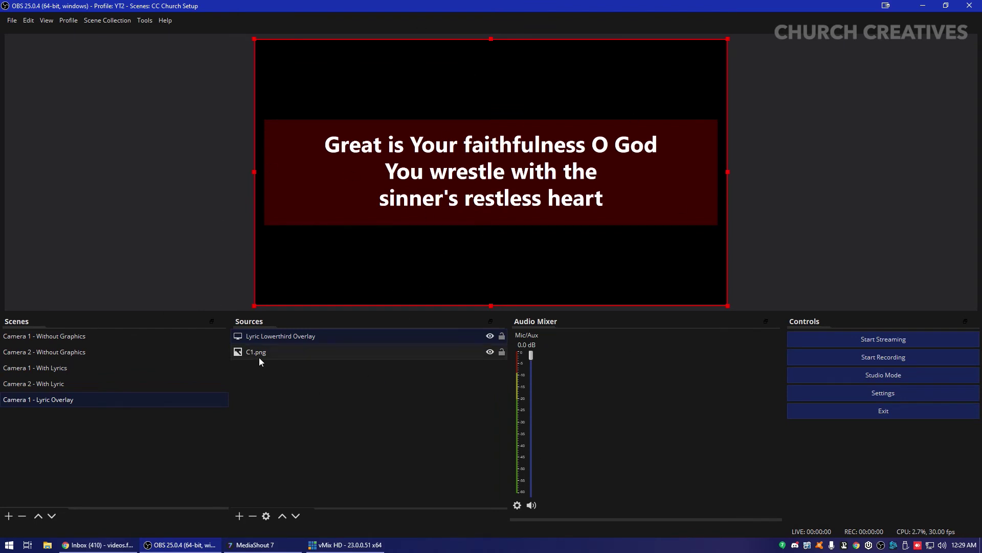
Step: Add a Chroma Key effect filter with its default name to the Lyric Lowerthird Overlay source
click(389, 398)
click(363, 340)
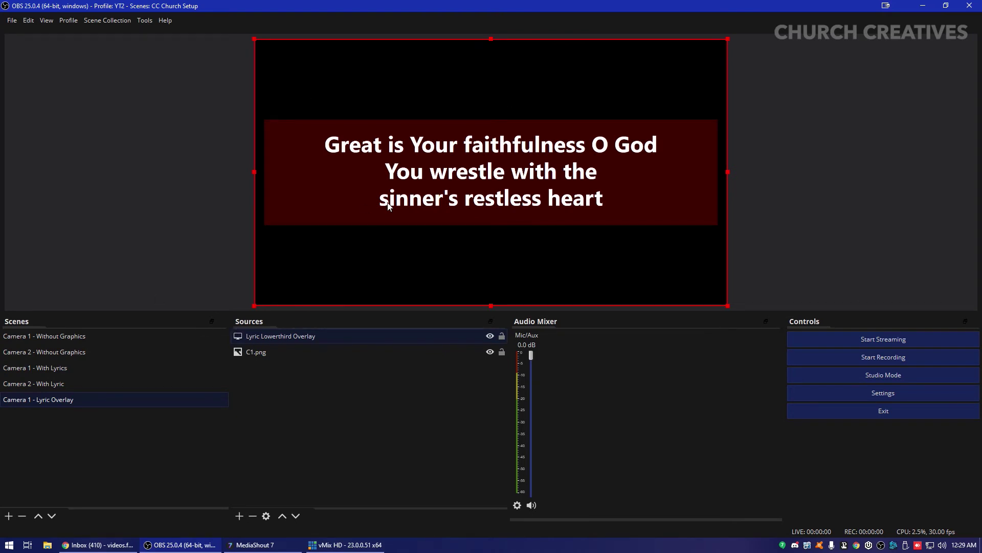
right_click(381, 186)
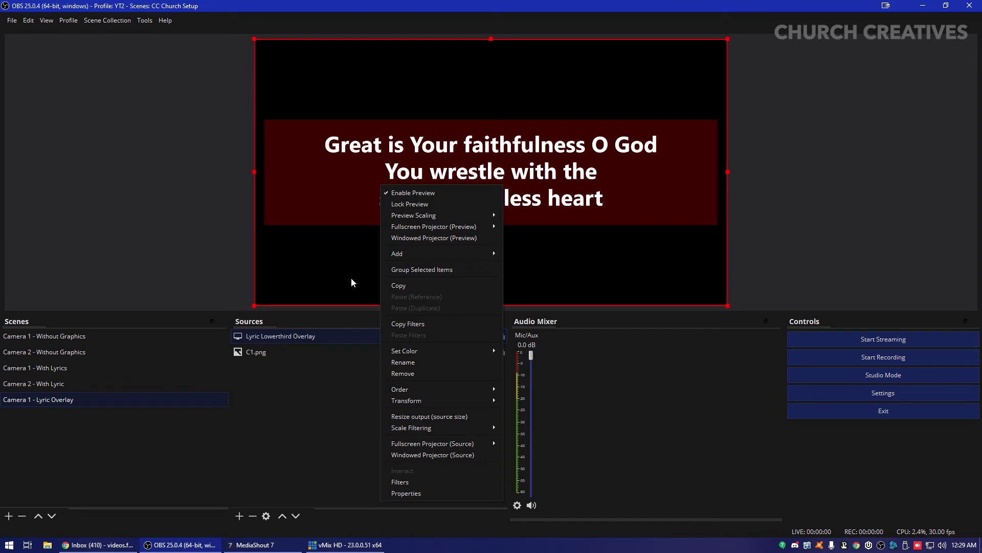
click(283, 339)
right_click(275, 336)
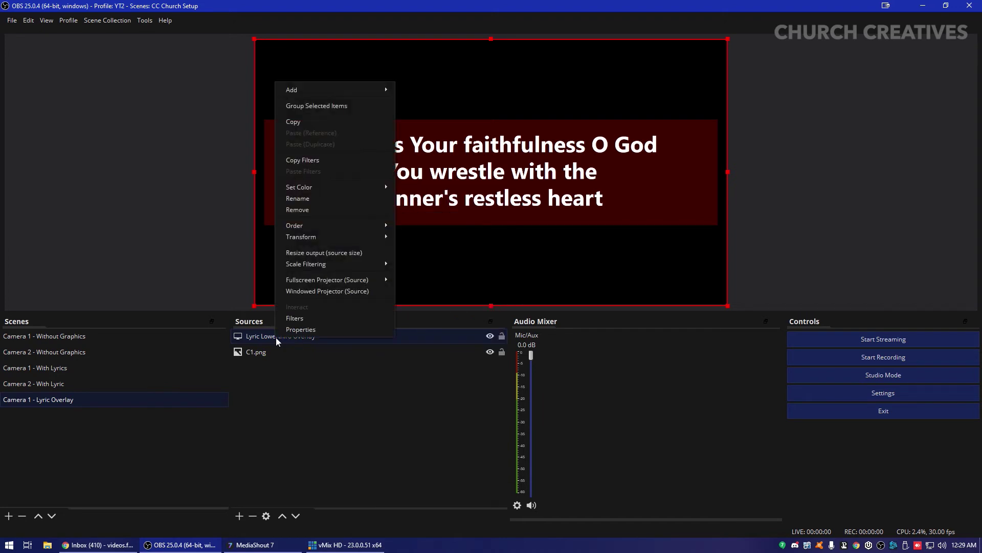
click(309, 320)
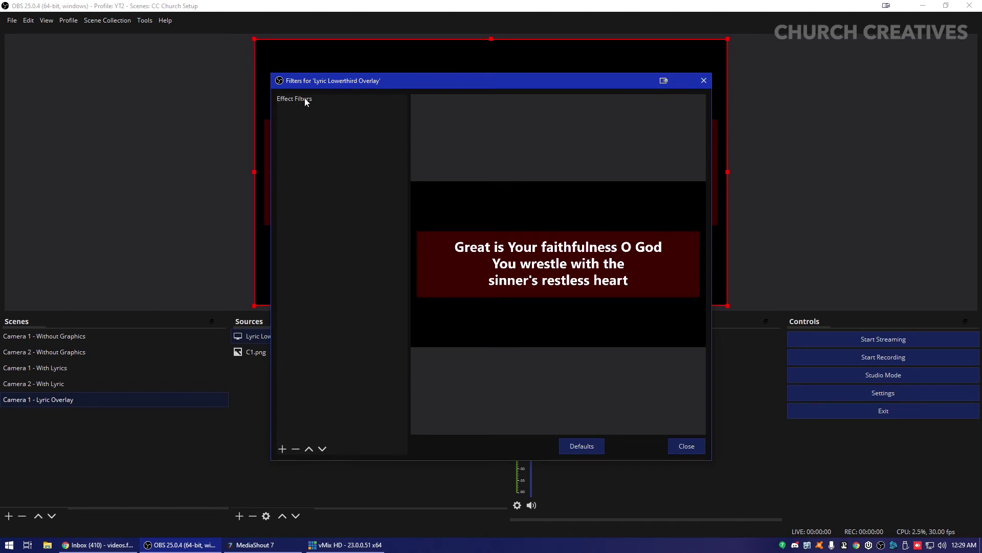
click(282, 449)
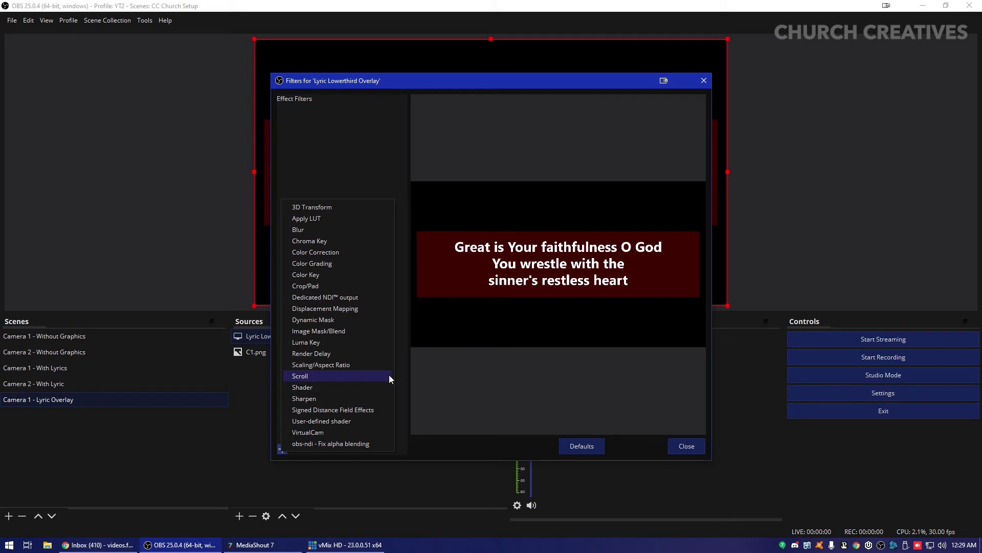
click(318, 241)
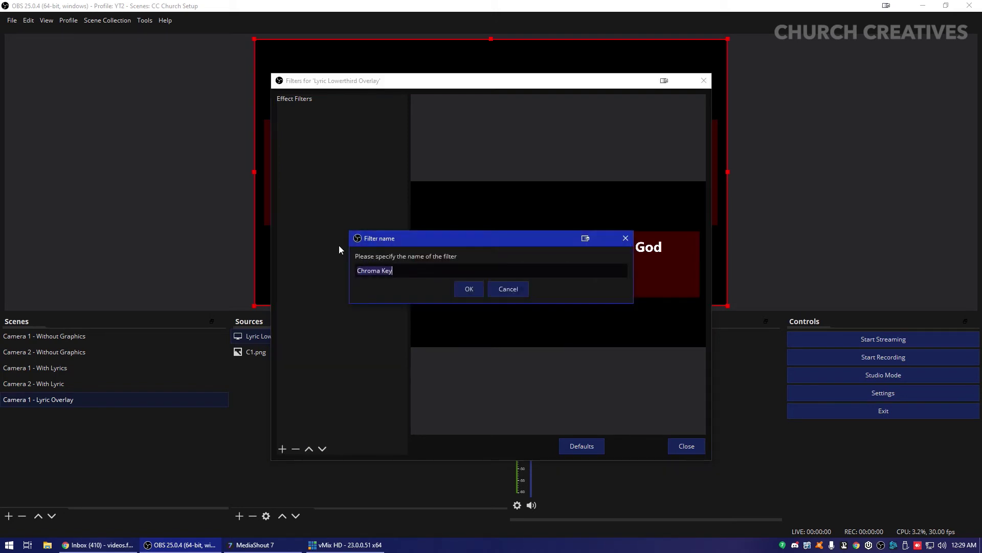
click(467, 287)
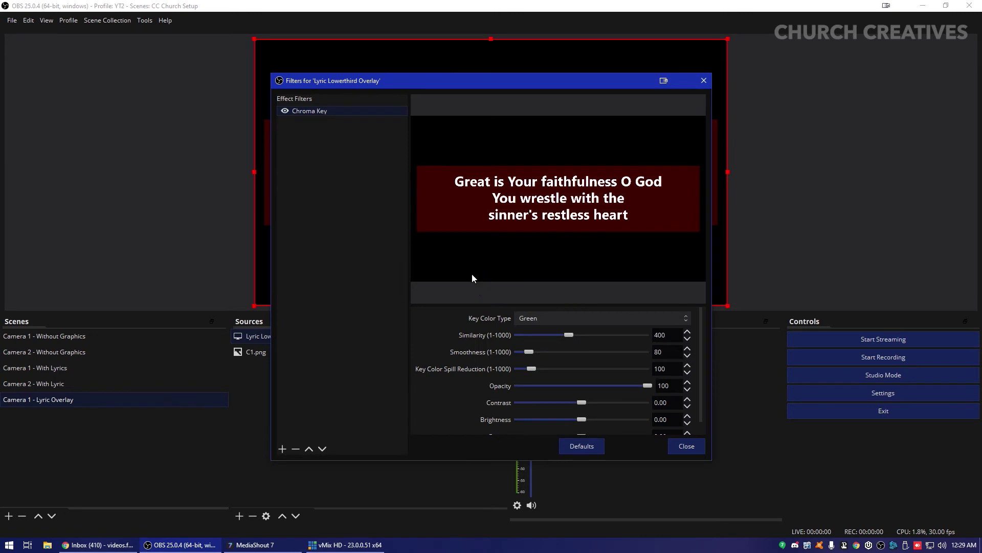
Step: Set the Chroma Key's key colour type to Custom with black as the colour
click(554, 316)
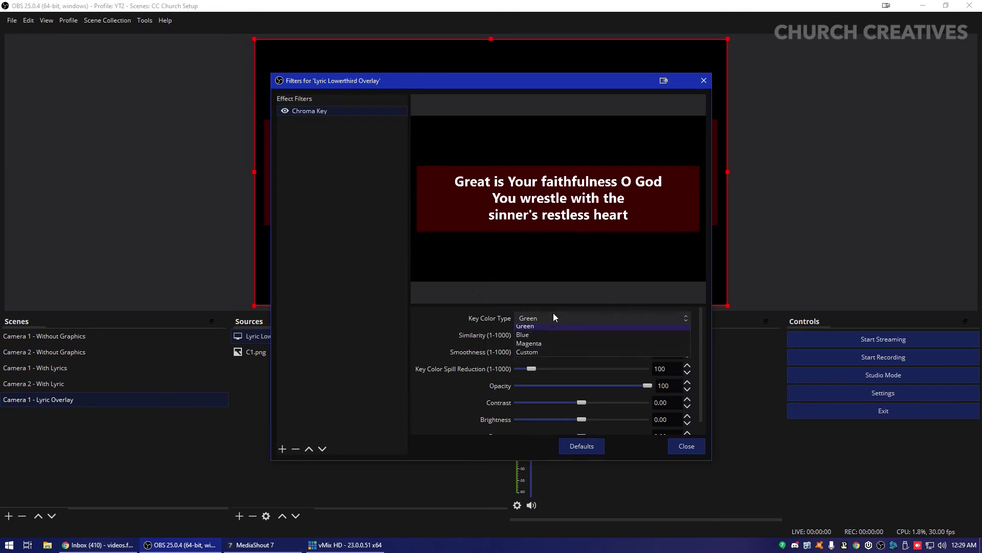
click(533, 356)
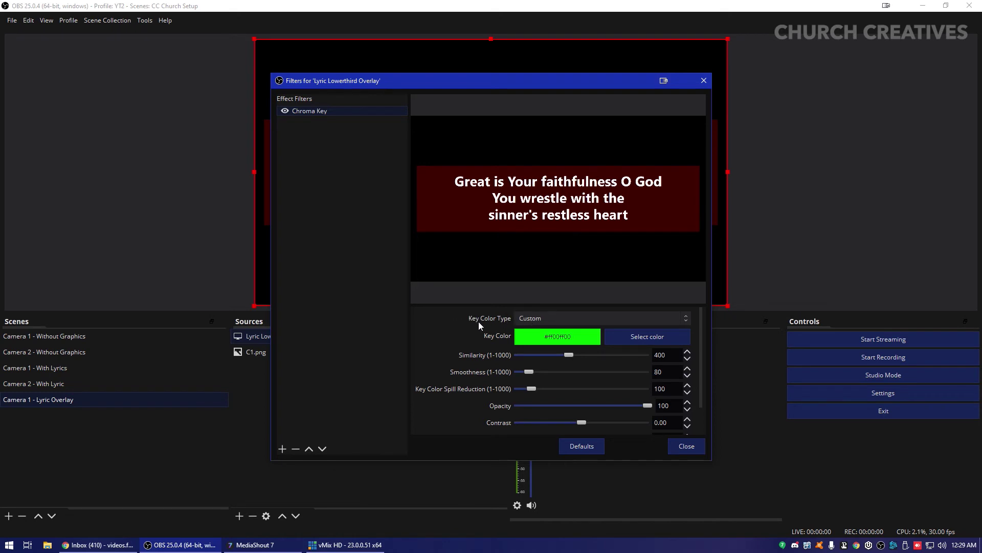
click(624, 333)
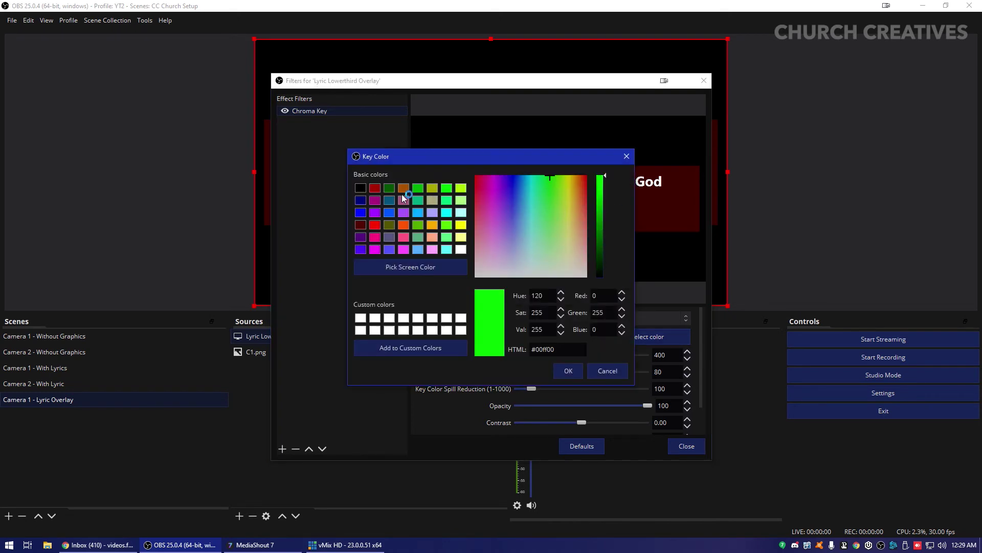
click(361, 188)
click(567, 370)
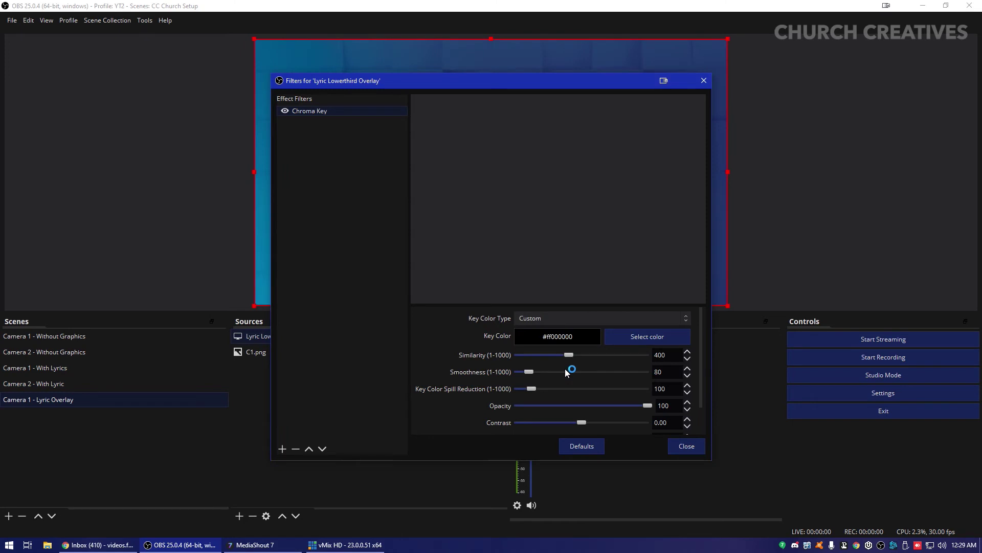
Step: Bring Similarity, Smoothness and Spill Reduction down to 1
drag(492, 85, 466, 46)
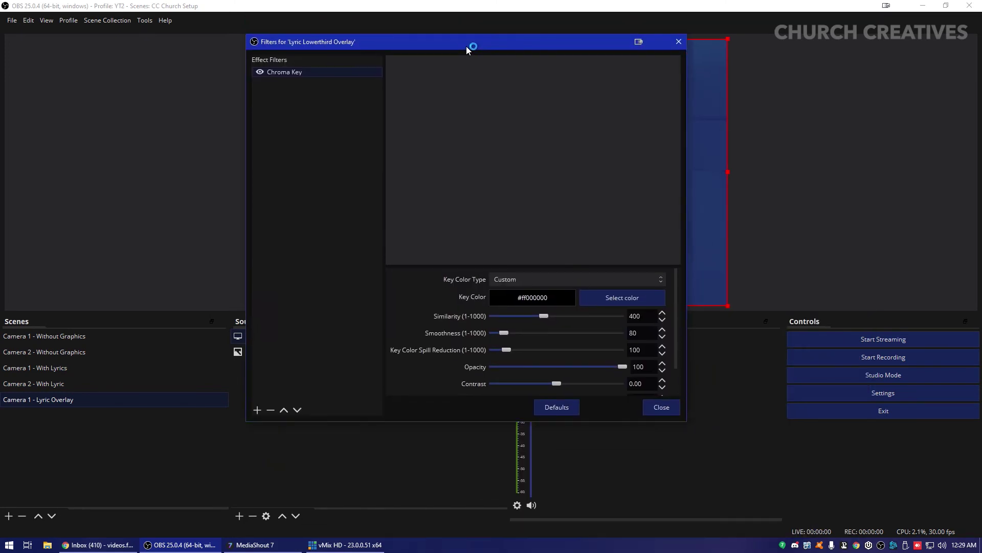
scroll(449, 364, down, 1)
scroll(443, 360, up, 1)
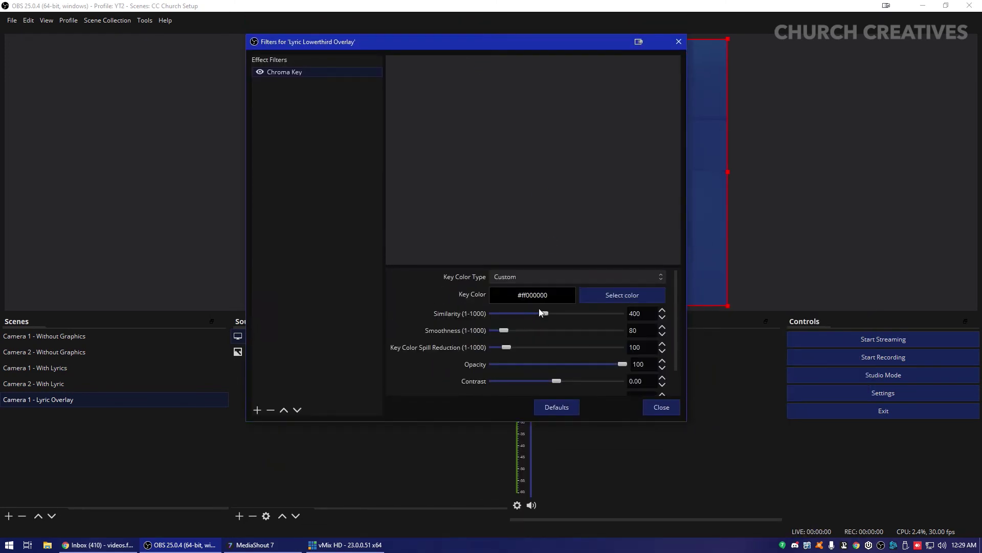
drag(539, 310, 500, 350)
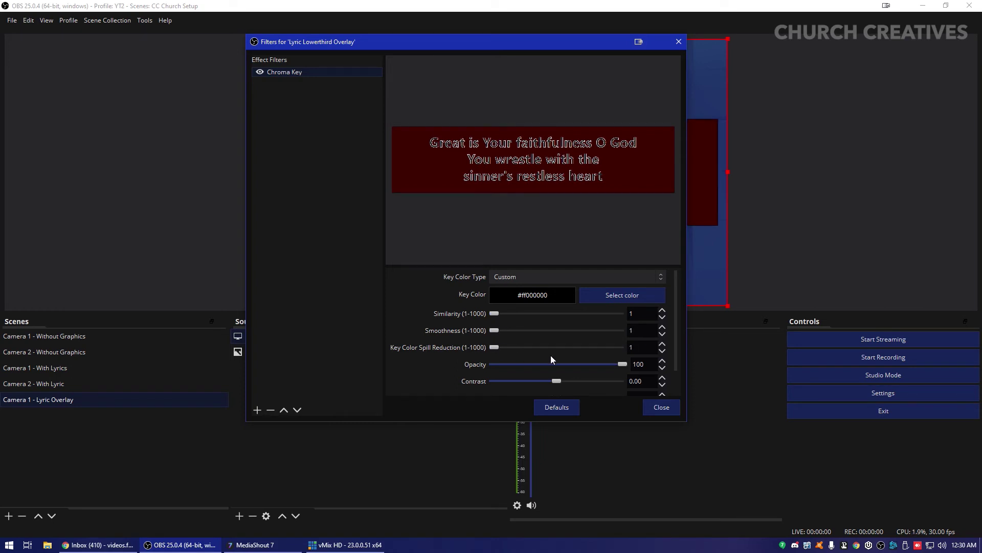
scroll(444, 316, up, 1)
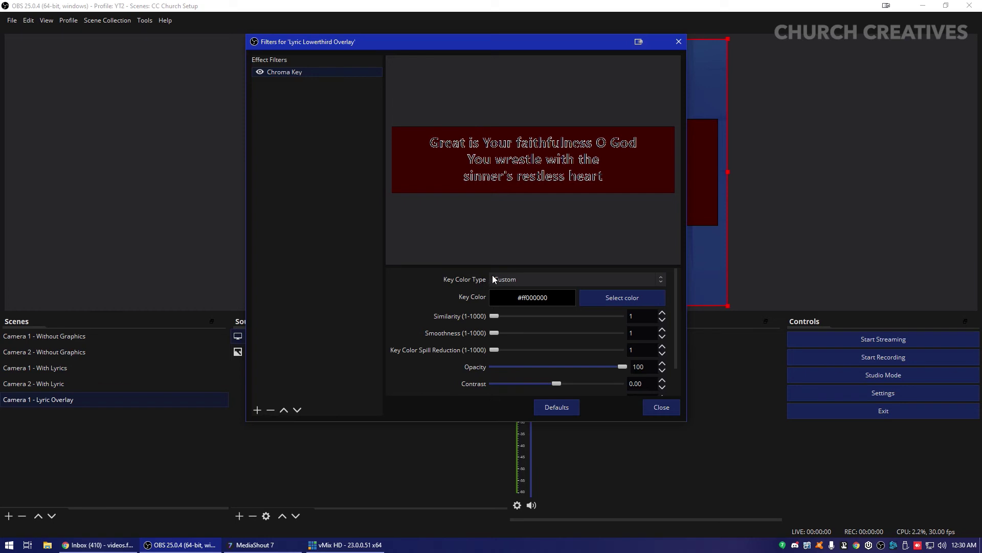
scroll(504, 312, down, 2)
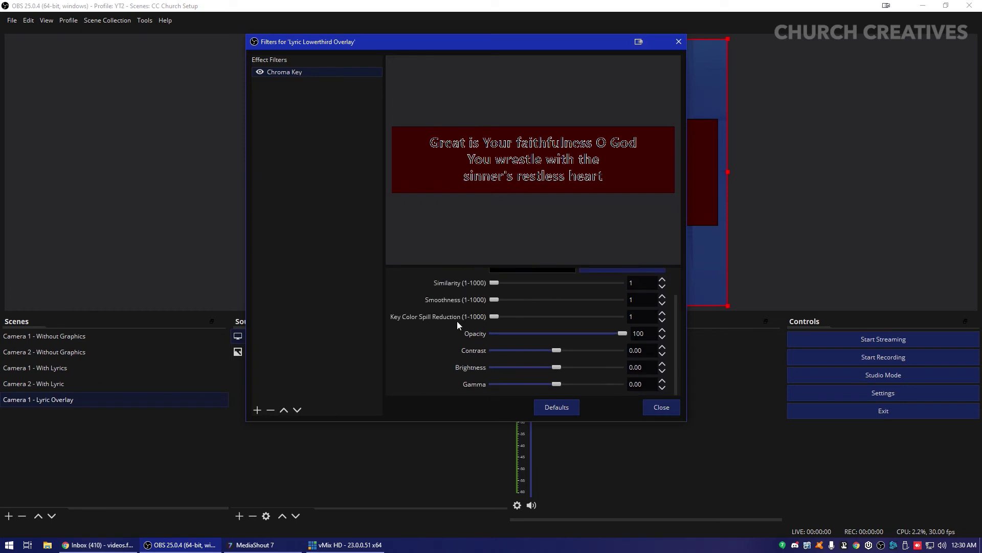
scroll(457, 325, up, 2)
click(259, 413)
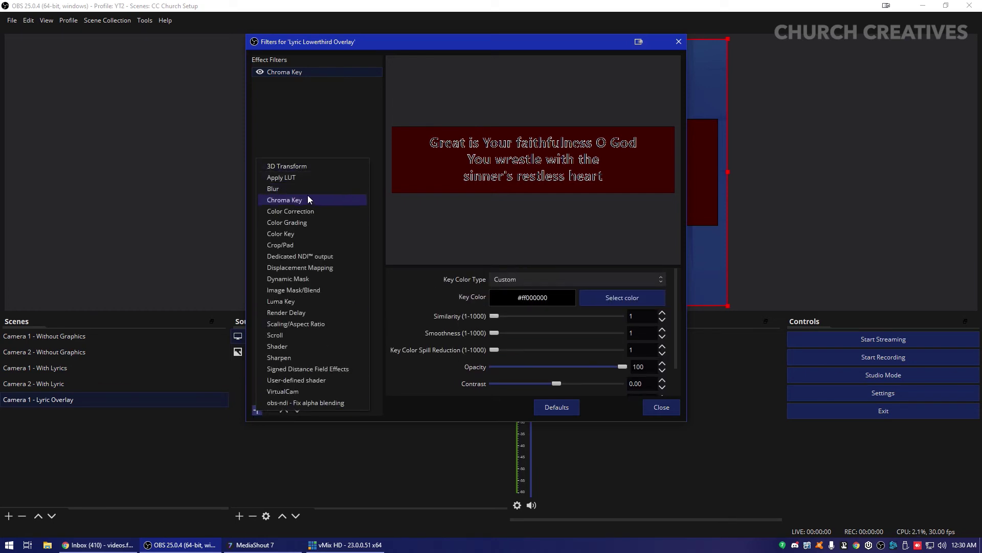
Step: Add a Color Key filter with a custom key colour of black sampled from the screen
click(300, 230)
click(454, 249)
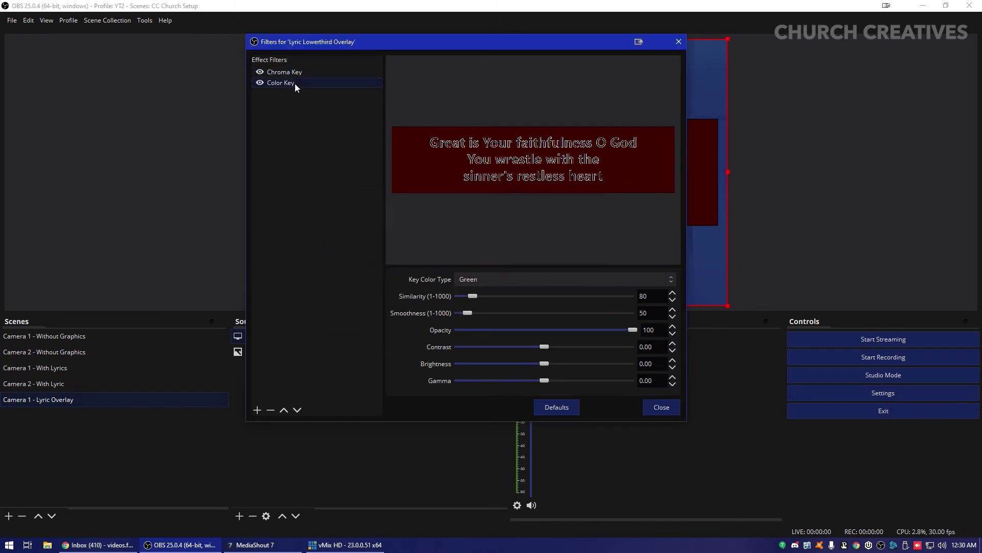
click(260, 71)
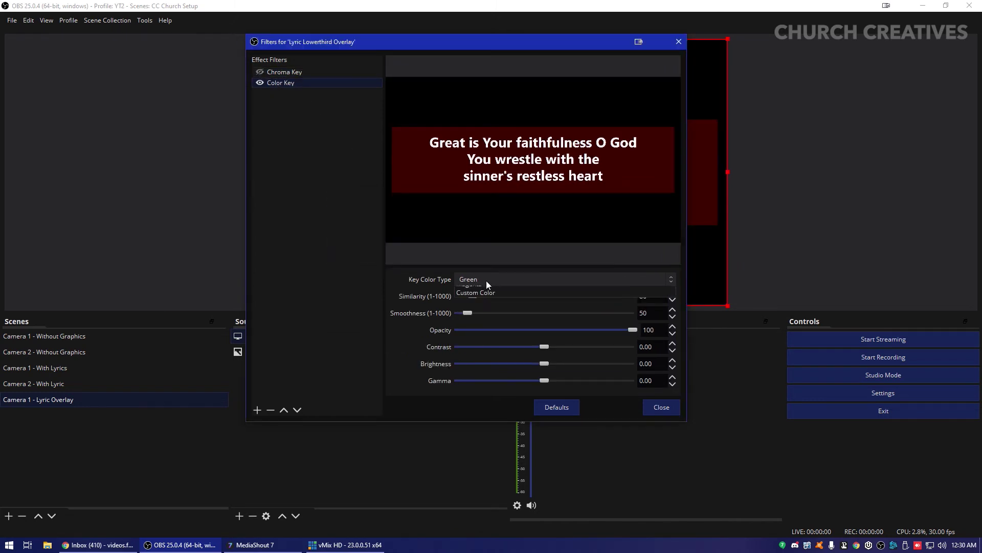
click(486, 282)
click(475, 326)
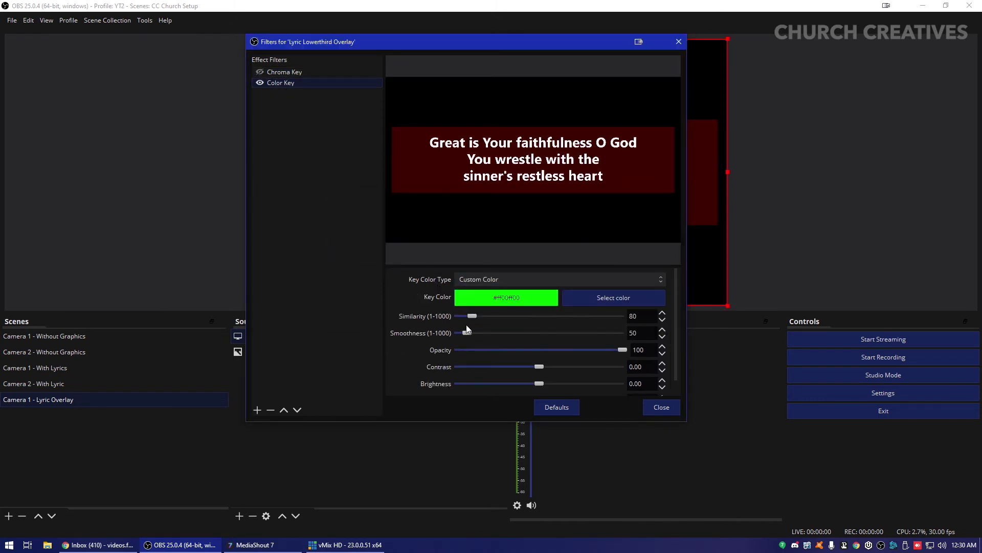
click(582, 298)
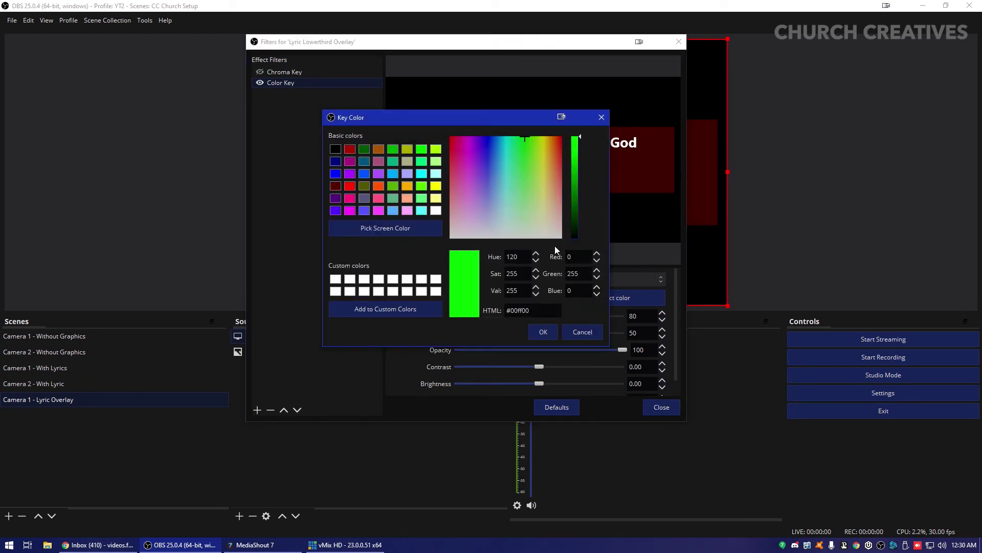
click(390, 227)
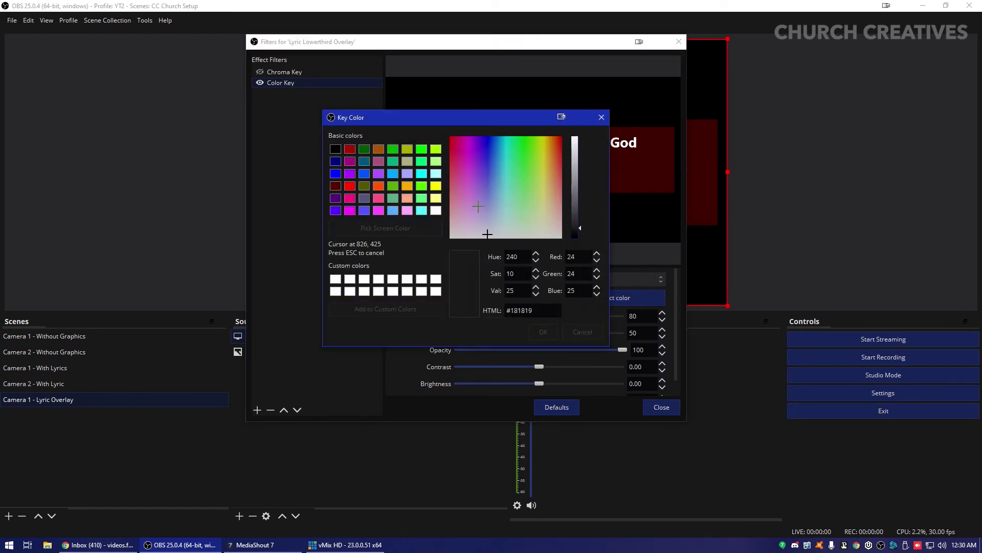
click(647, 219)
click(544, 329)
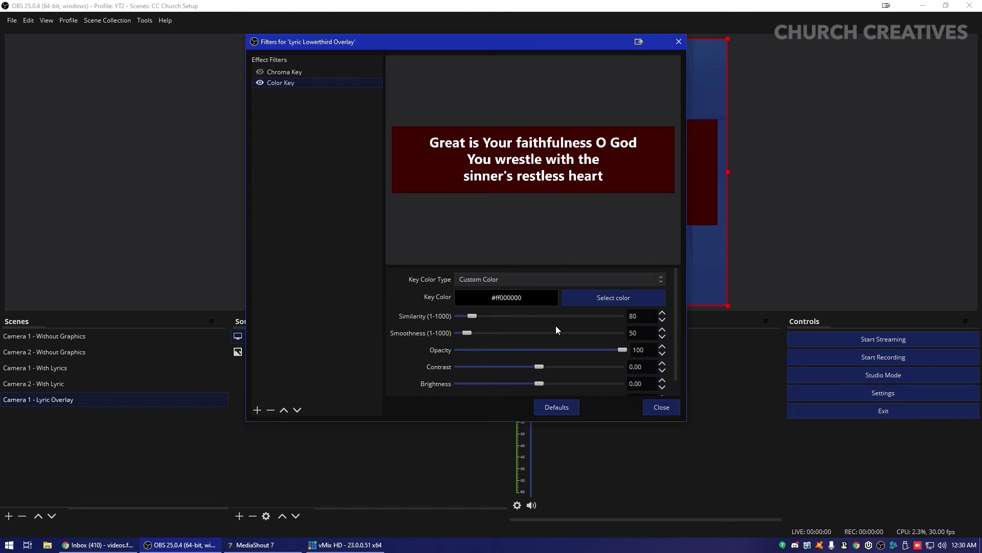
Step: Remove the Chroma Key filter from the lyric overlay
click(296, 72)
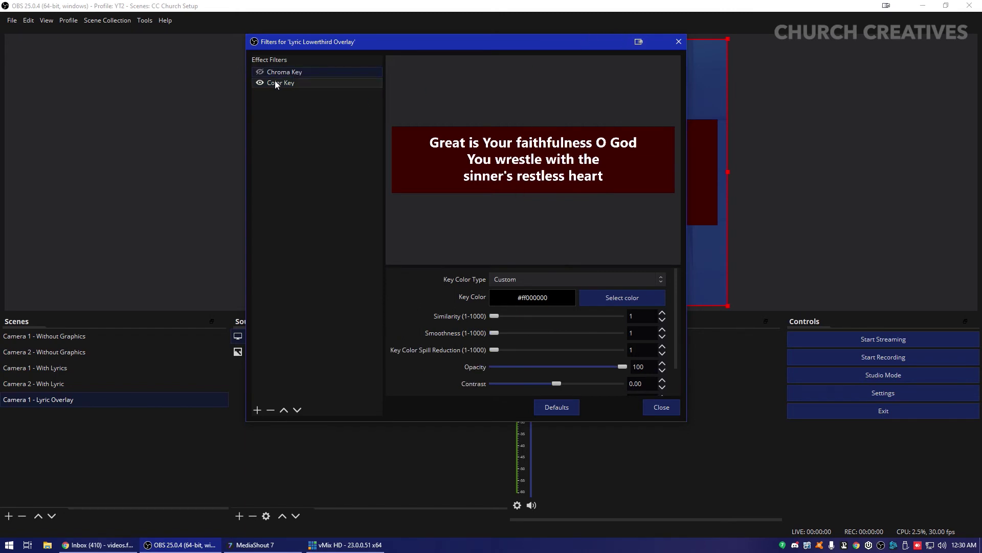
click(271, 83)
click(278, 72)
right_click(281, 71)
click(301, 107)
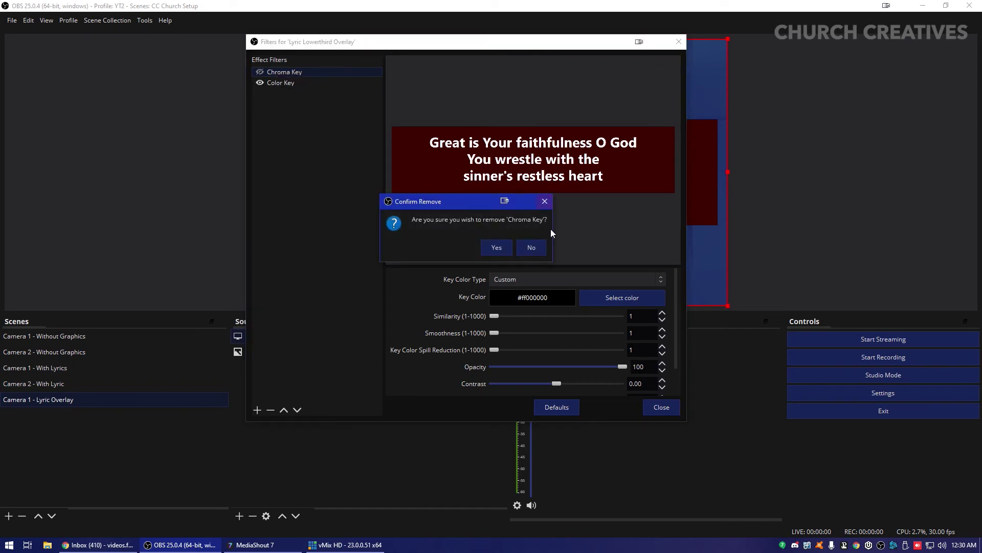
click(499, 249)
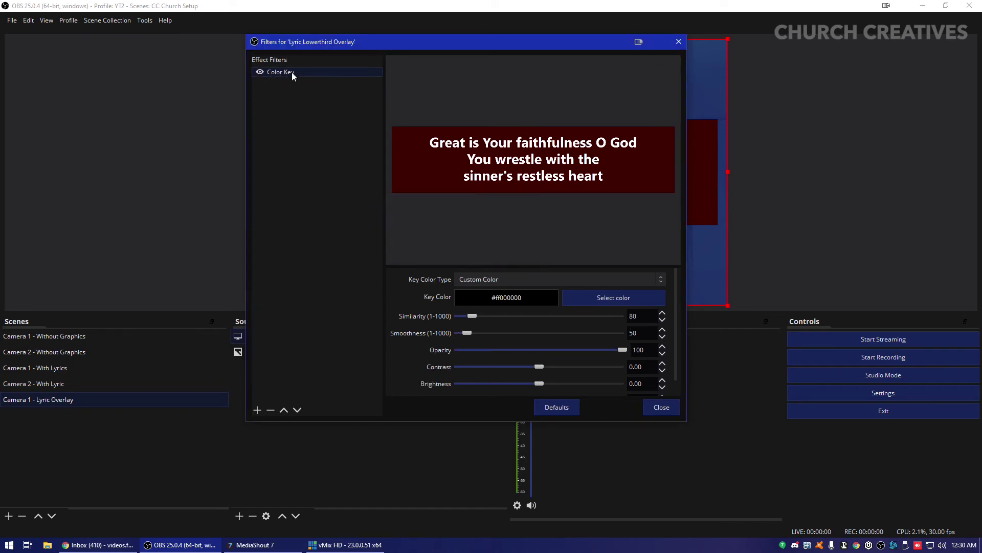
drag(449, 41, 551, 89)
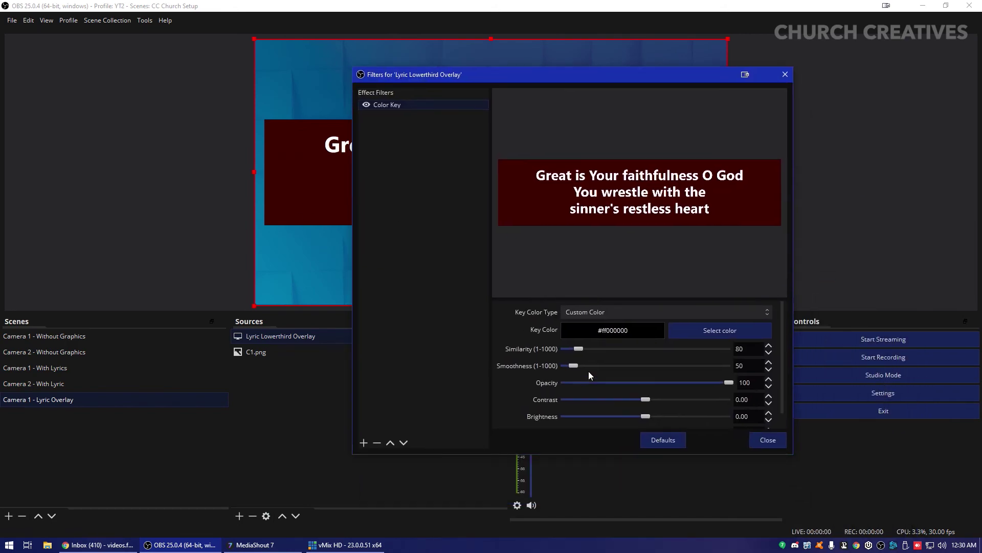
Step: Set the Color Key similarity to 177 and smoothness to 1, then close the filters window
drag(578, 348, 621, 349)
drag(532, 75, 567, 86)
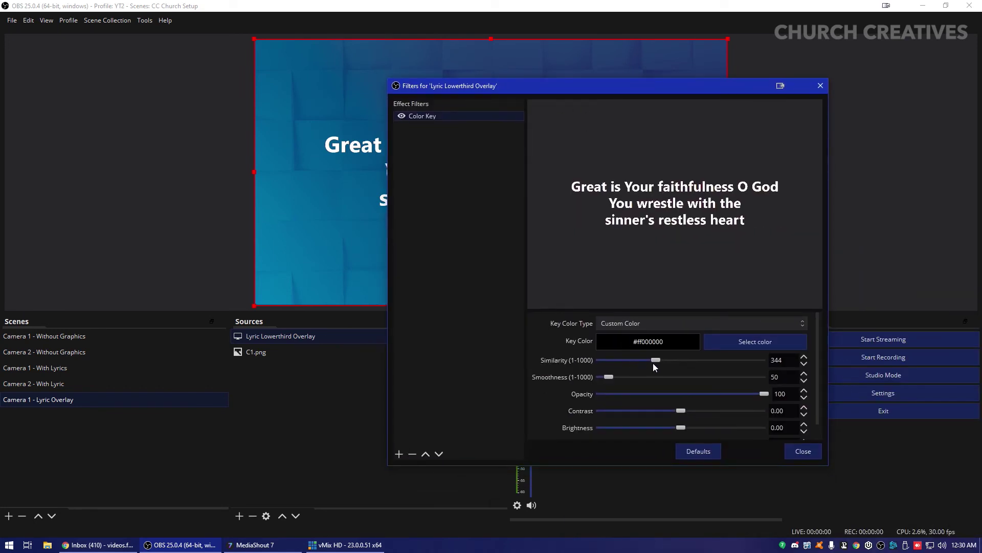
drag(659, 359, 600, 362)
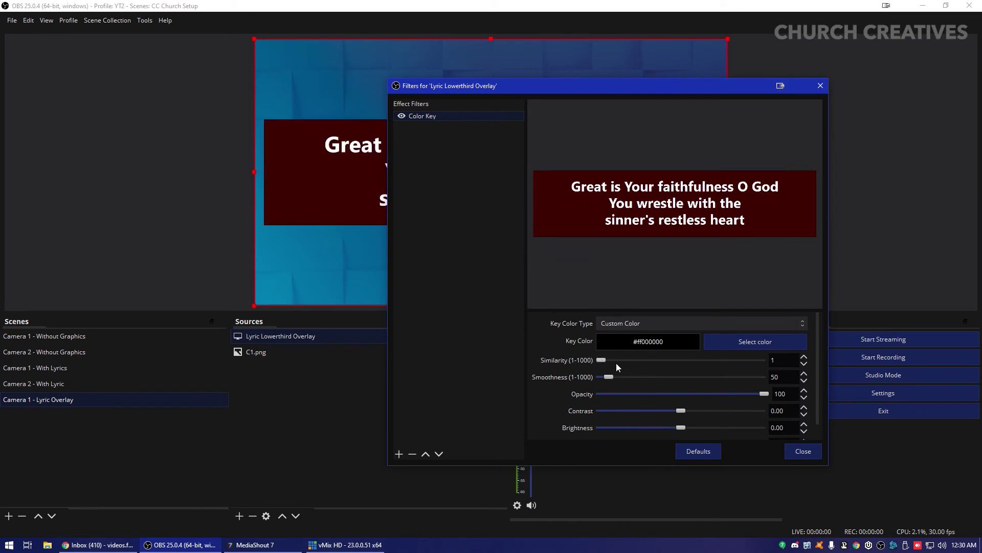
drag(602, 360, 573, 376)
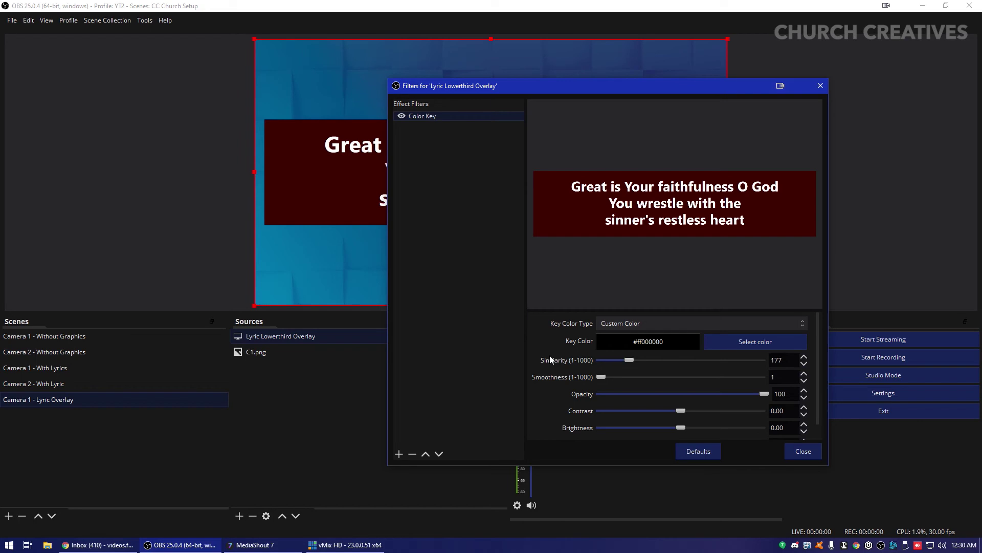
scroll(546, 361, down, 1)
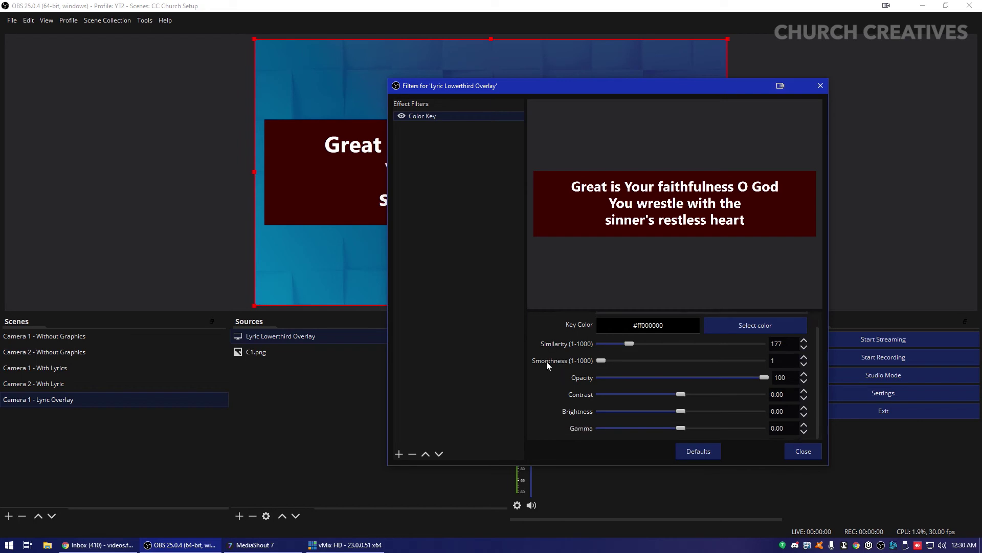
click(809, 457)
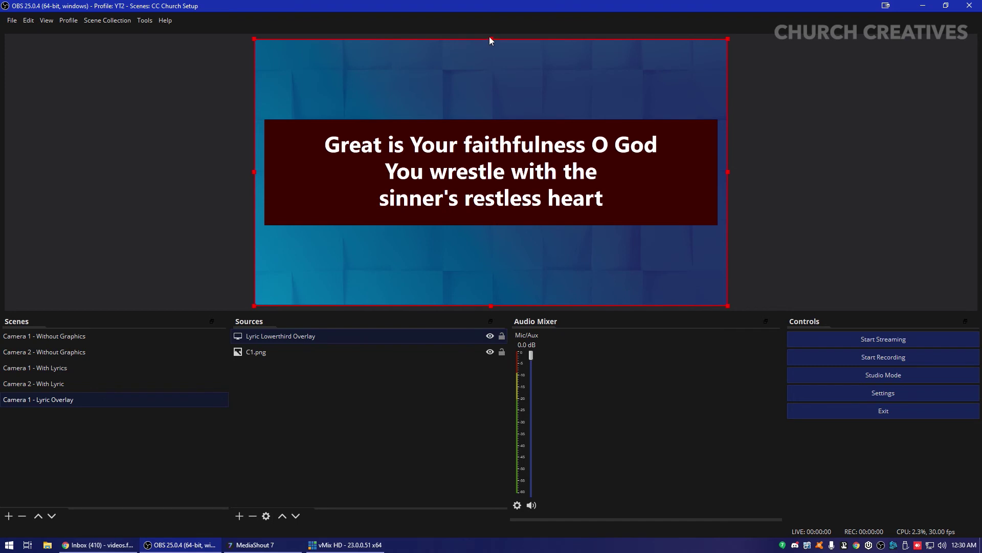
Step: Resize the lyric overlay into a strip across the scene's bottom, below the CAMERA 1 title
drag(490, 39, 476, 135)
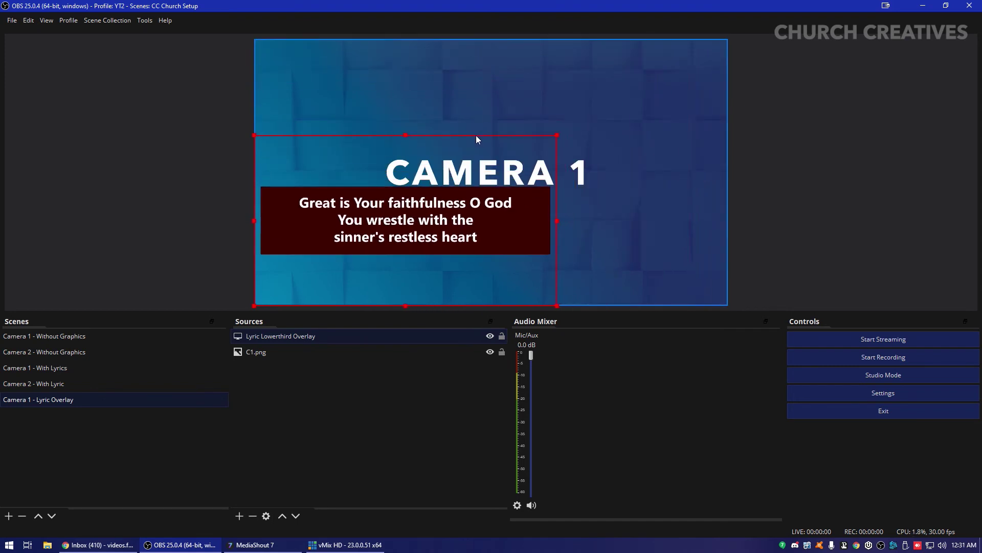
drag(440, 245, 510, 274)
drag(634, 168, 728, 110)
drag(588, 207, 554, 239)
drag(691, 145, 763, 131)
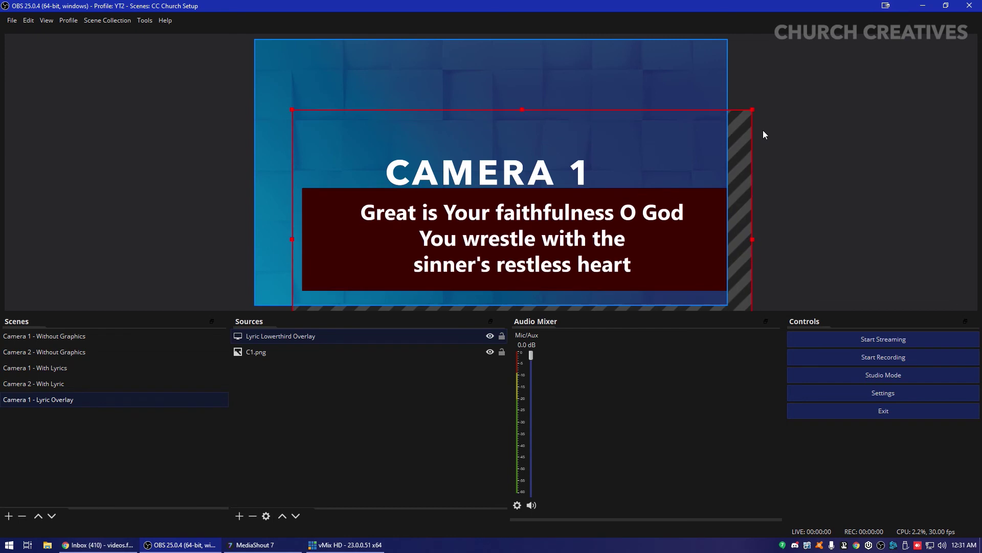
drag(604, 236, 559, 241)
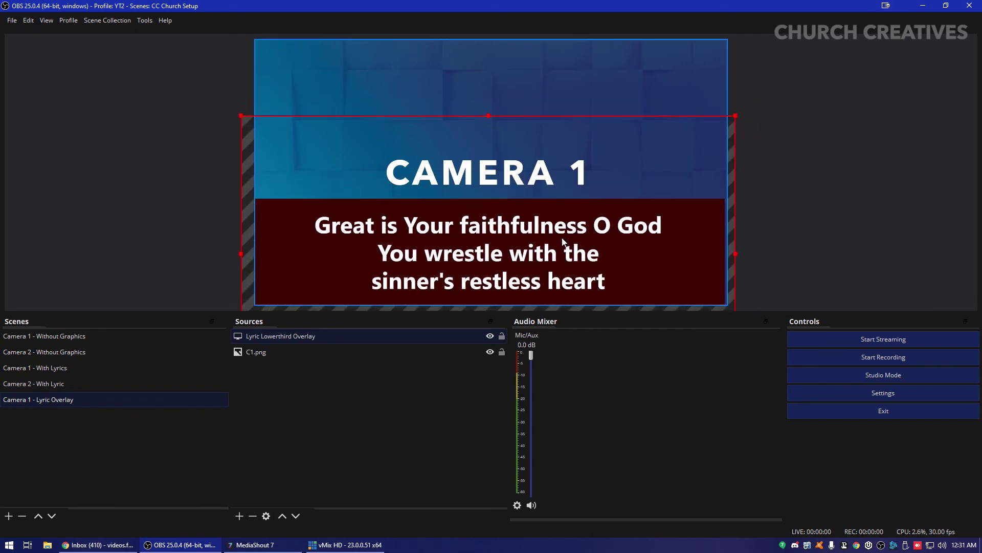
drag(562, 241, 563, 241)
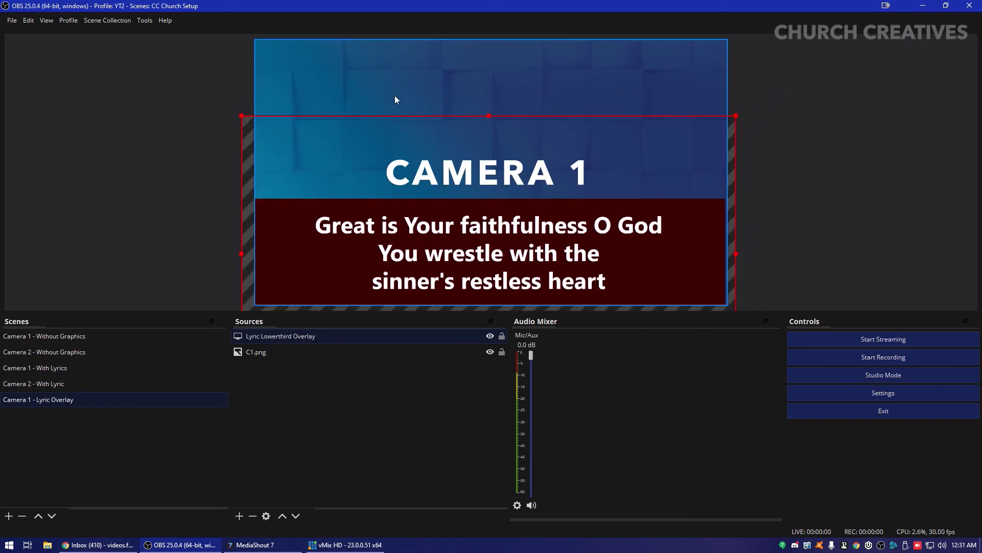
drag(489, 119, 498, 150)
drag(505, 254, 502, 251)
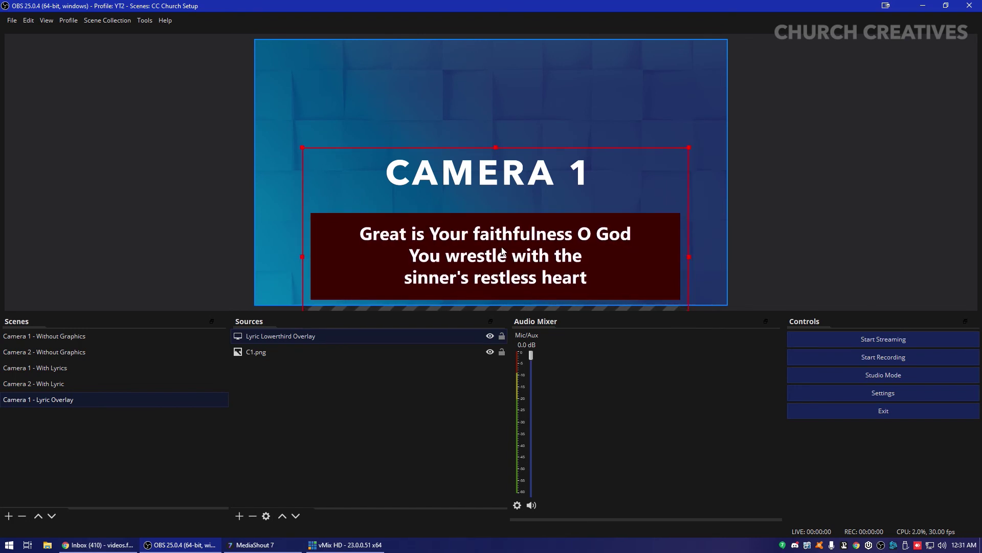
Step: Check the C1.png image and overlay selections, leaving the layout unchanged
click(437, 369)
click(363, 354)
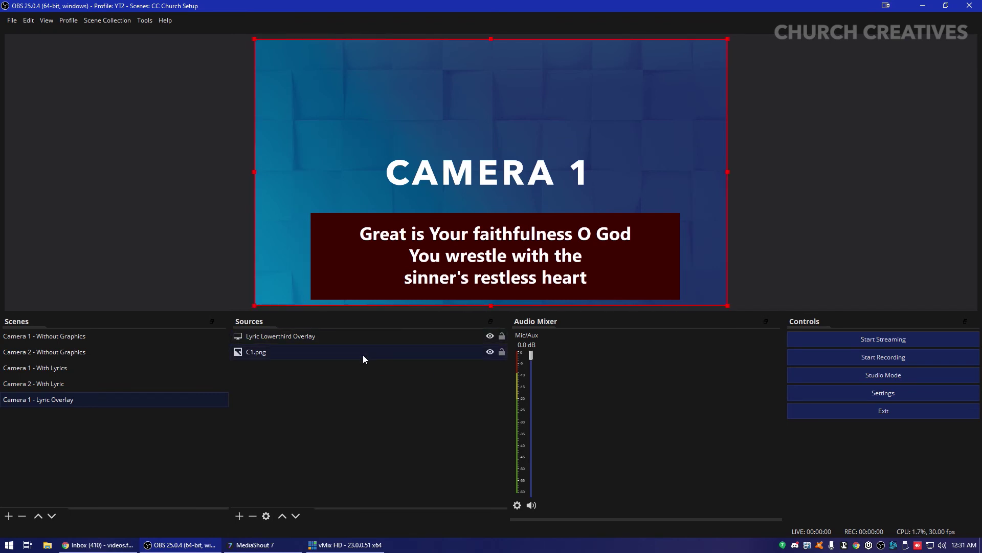
click(357, 375)
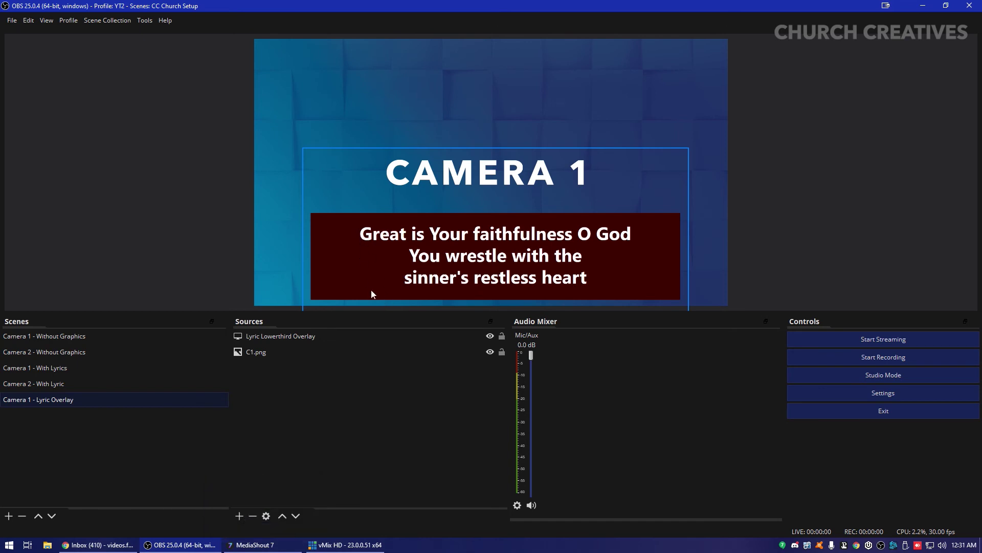
right_click(532, 259)
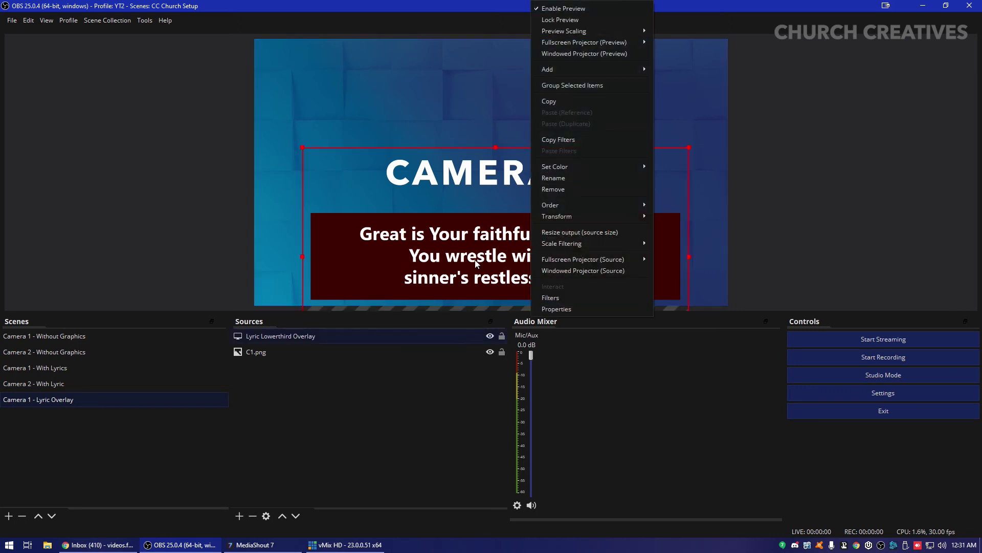
click(649, 416)
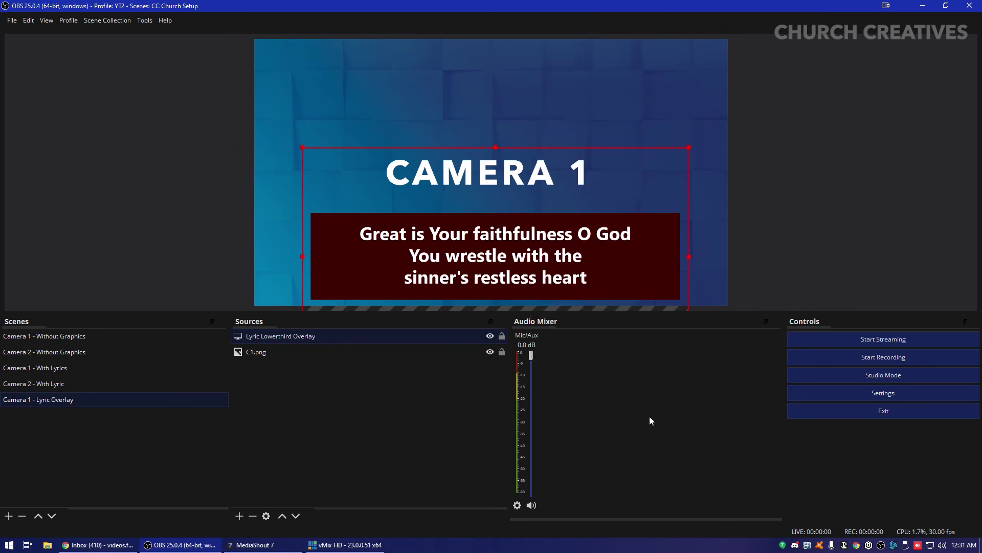
click(439, 443)
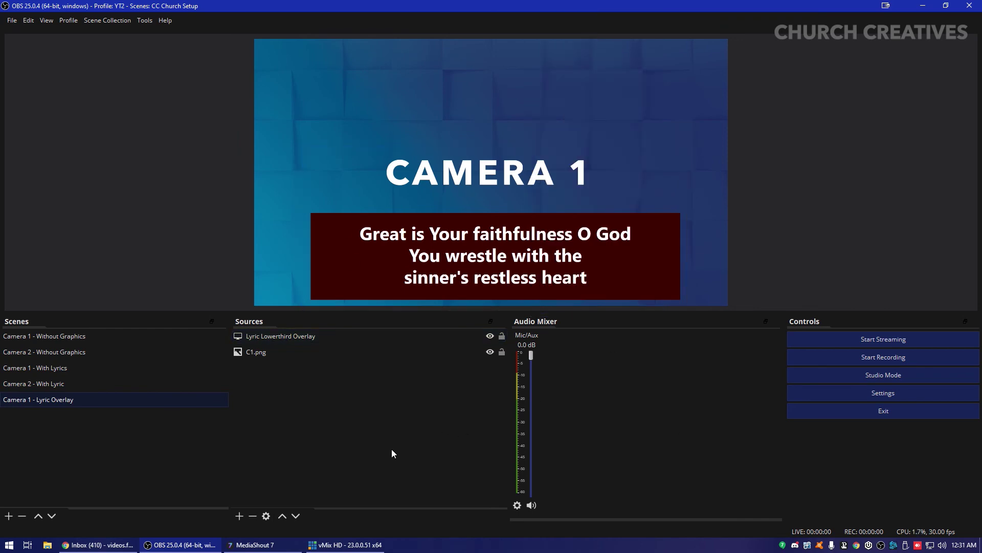
Step: Arrange the windows with OBS Studio on the right and a smaller MediaShout on the left
drag(409, 5, 715, 15)
drag(400, 7, 335, 157)
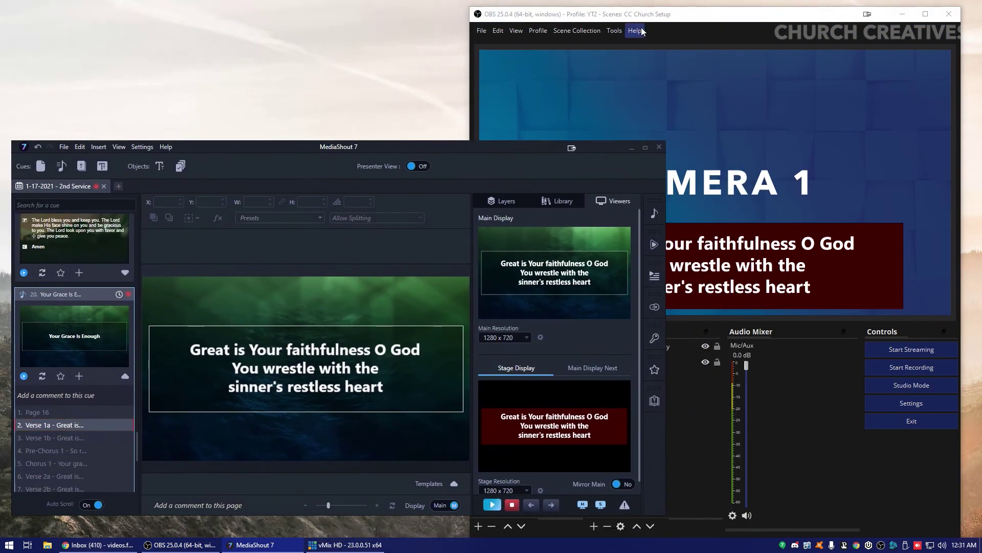
click(633, 18)
drag(633, 18, 647, 10)
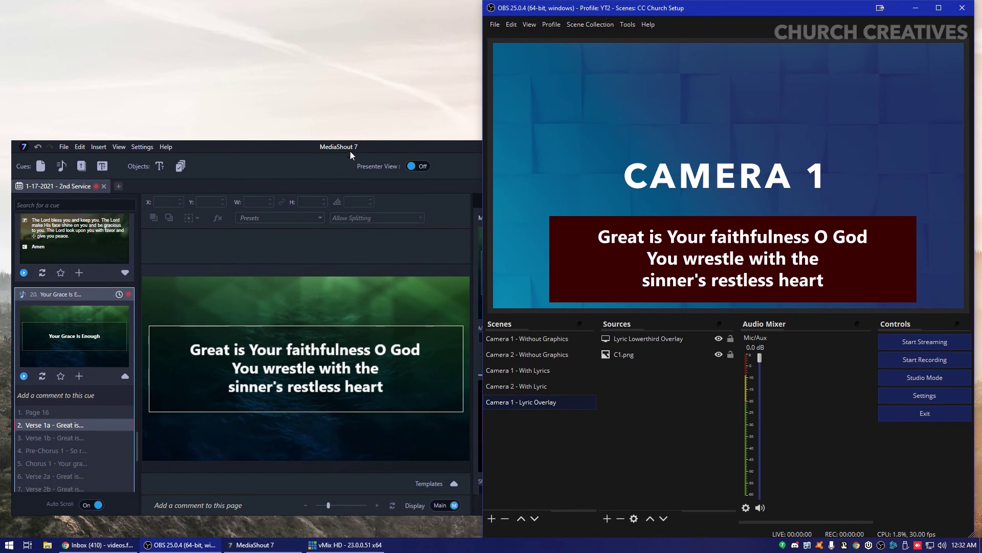
drag(339, 149, 152, 132)
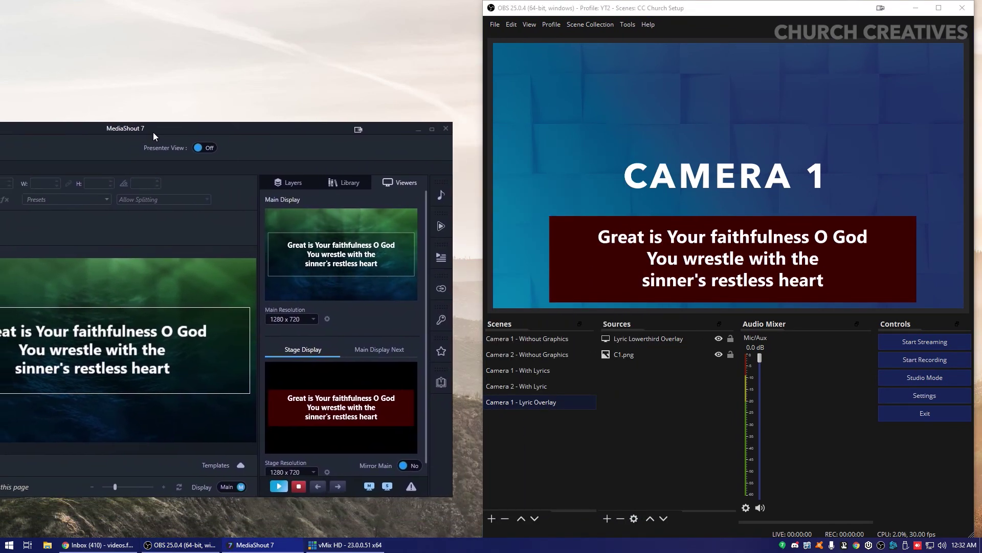
Step: Advance the song slide by slide to 'I'm covered in Your love', then move MediaShout into full view
key(Right)
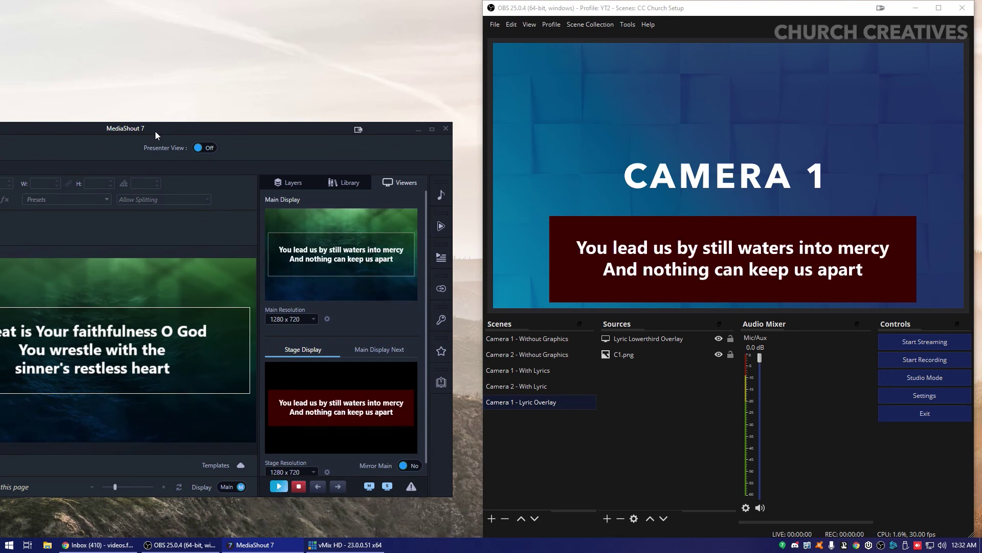
key(Right)
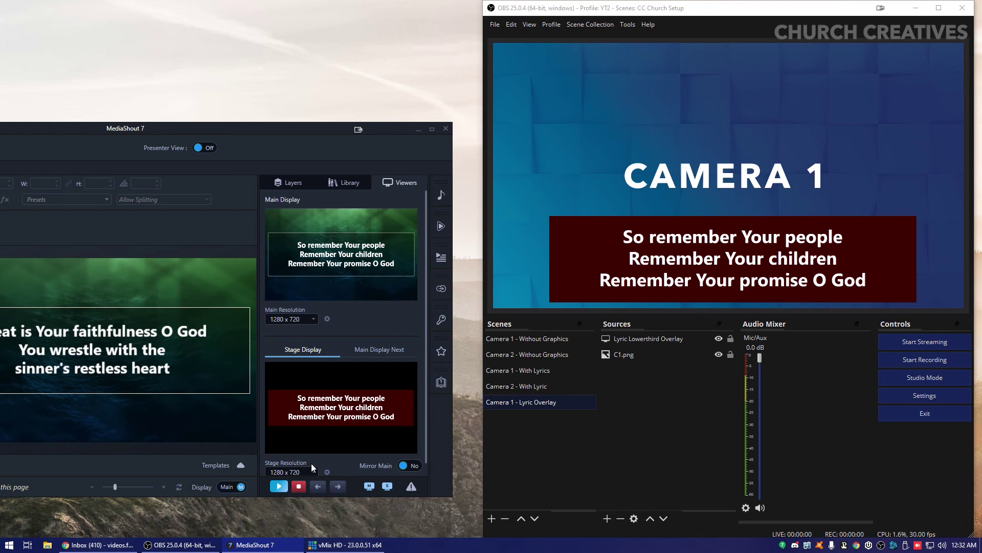
click(337, 486)
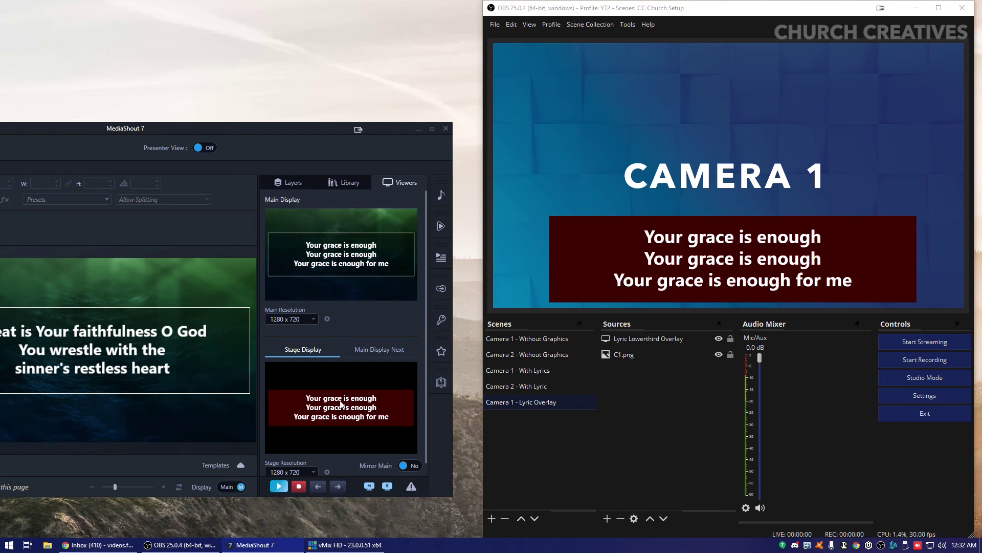
click(378, 350)
click(303, 352)
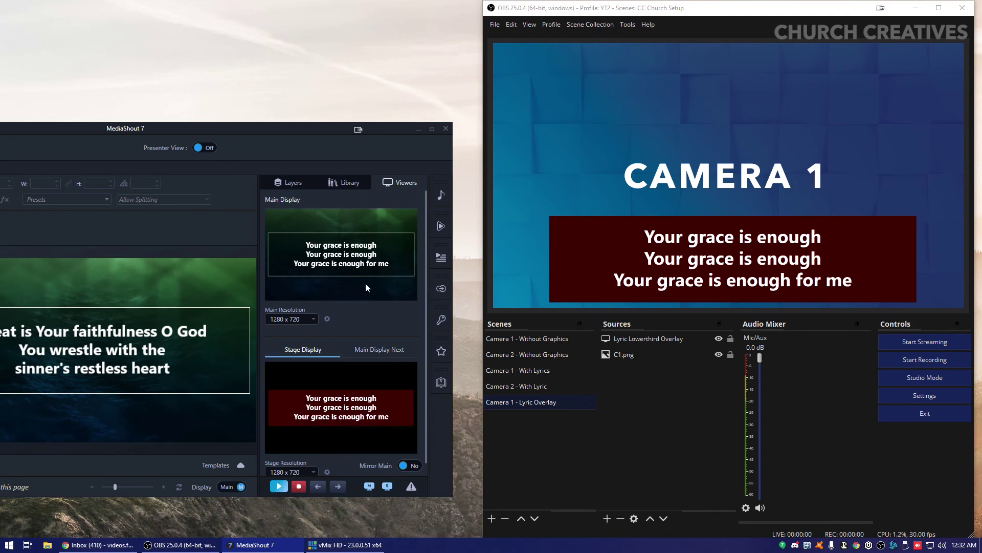
click(337, 486)
click(337, 487)
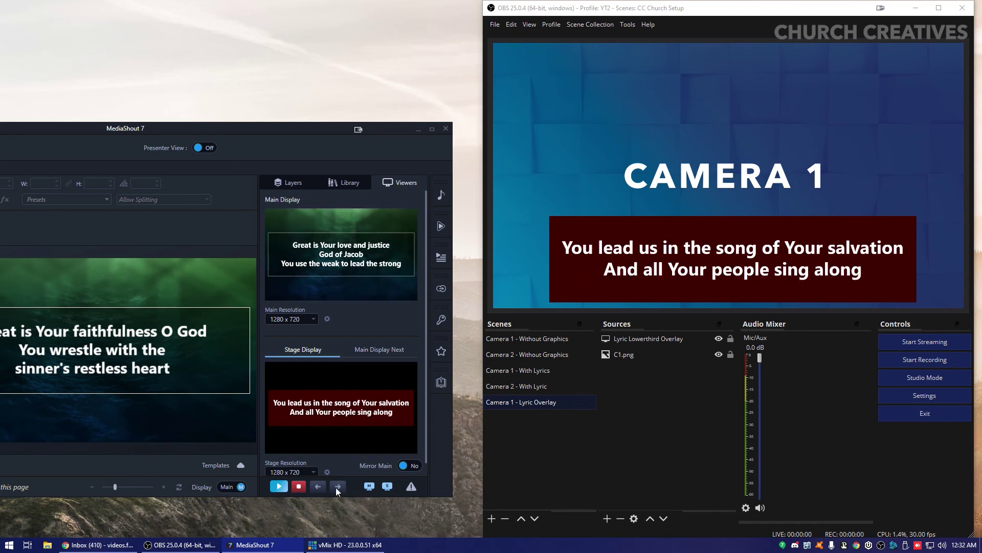
click(337, 488)
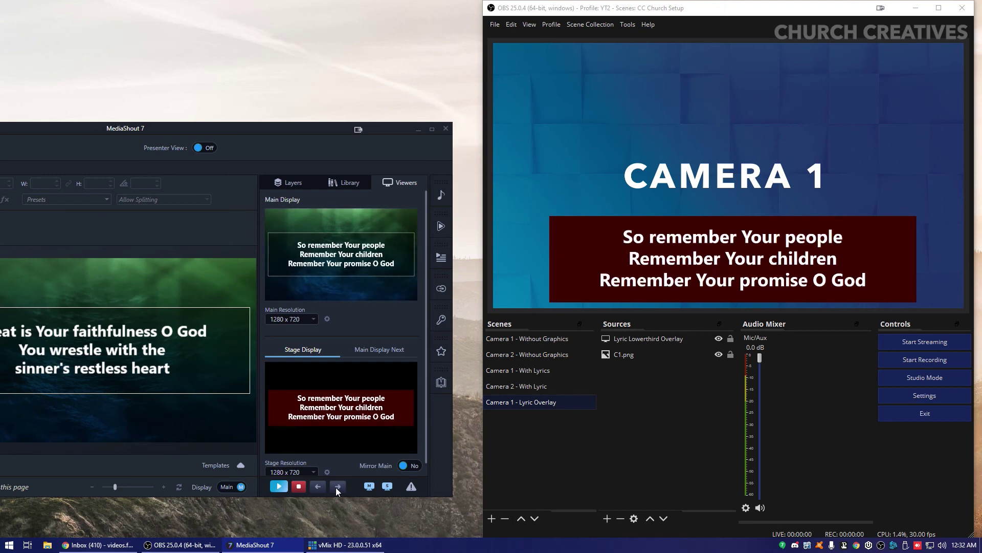
click(337, 487)
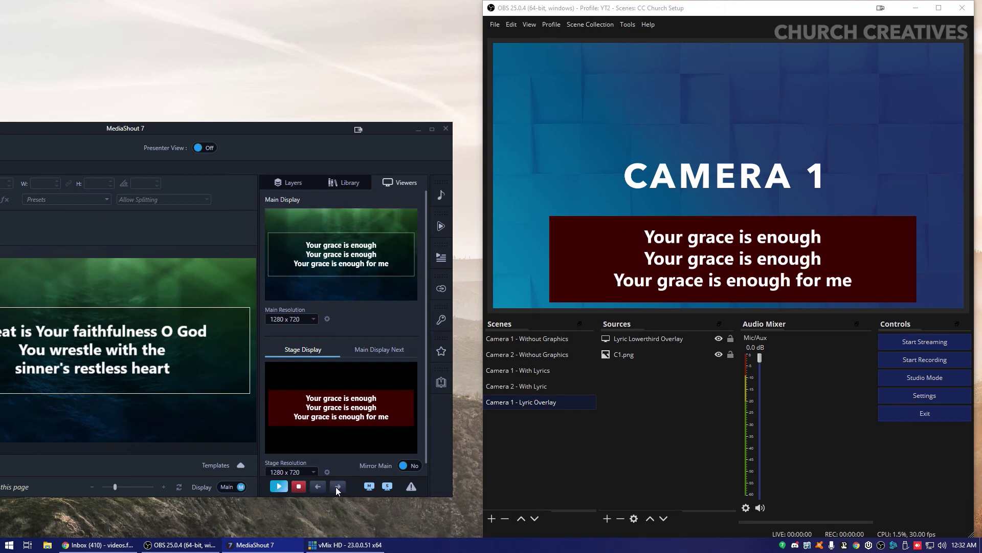
click(337, 488)
click(338, 488)
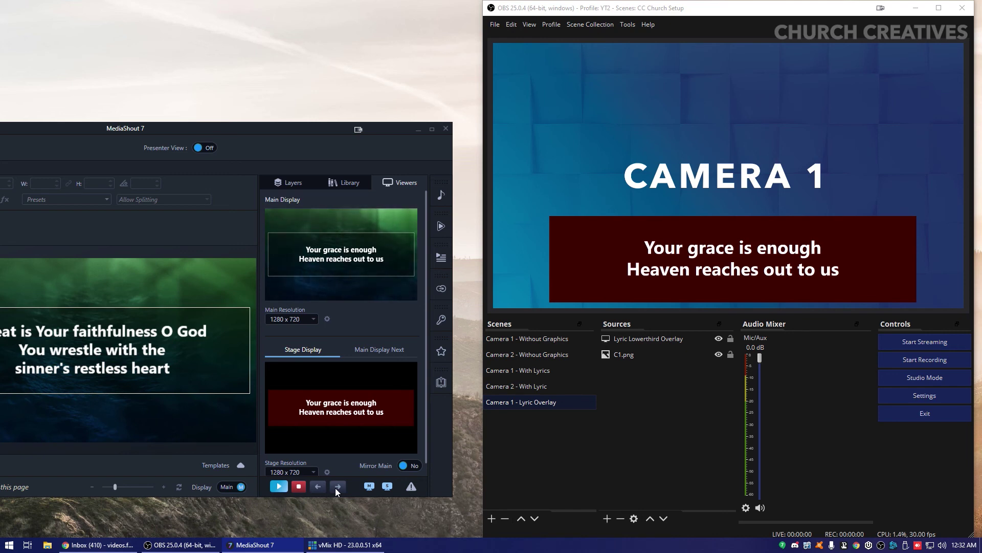
click(337, 489)
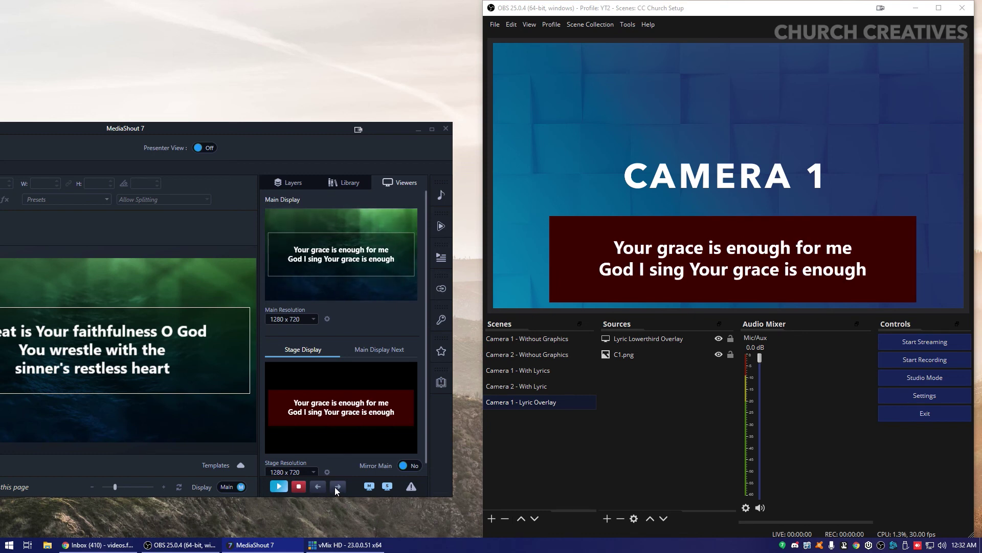
click(337, 488)
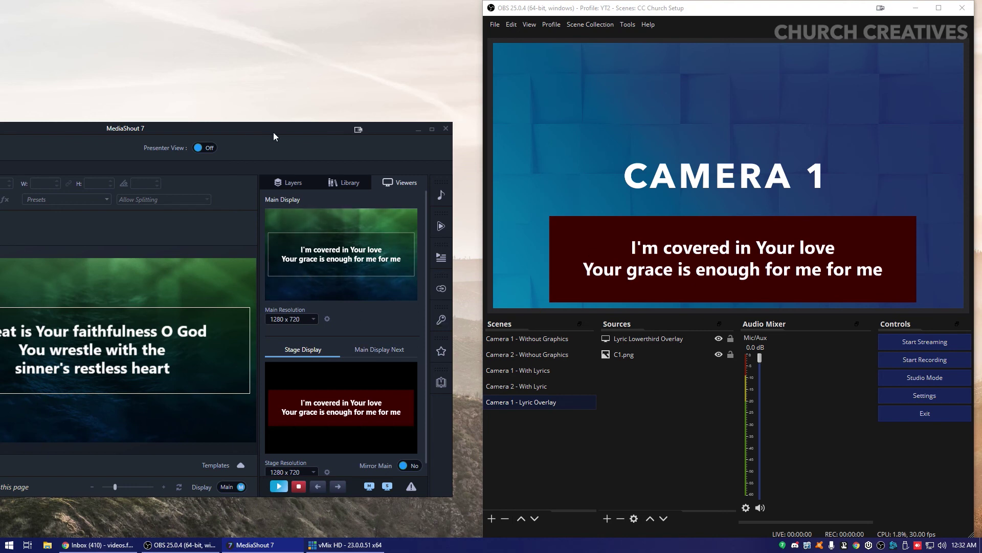
drag(274, 136, 505, 61)
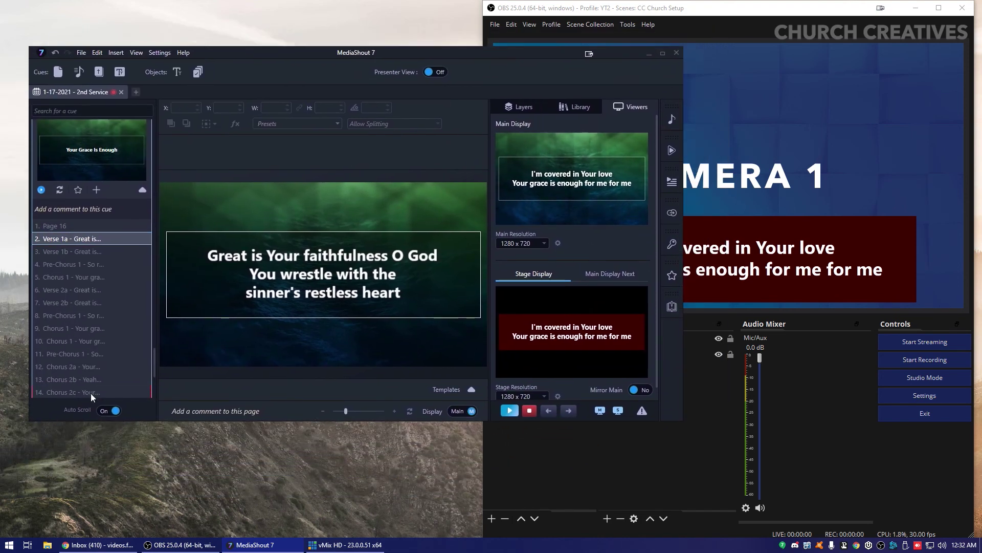
Step: In the Stage display layout, turn off the lyric text box's Text Box Background effect
scroll(115, 337, down, 1)
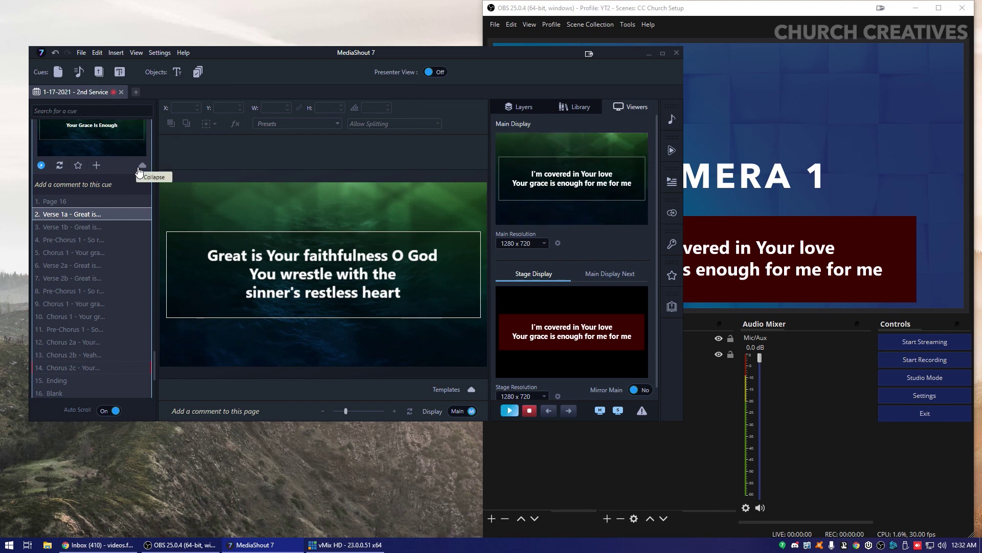
click(457, 412)
right_click(350, 293)
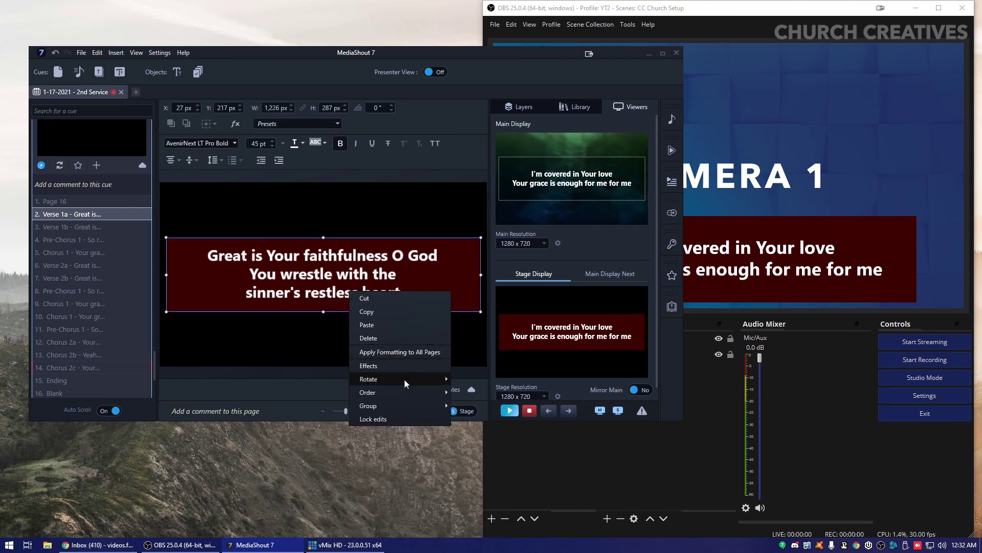
click(381, 364)
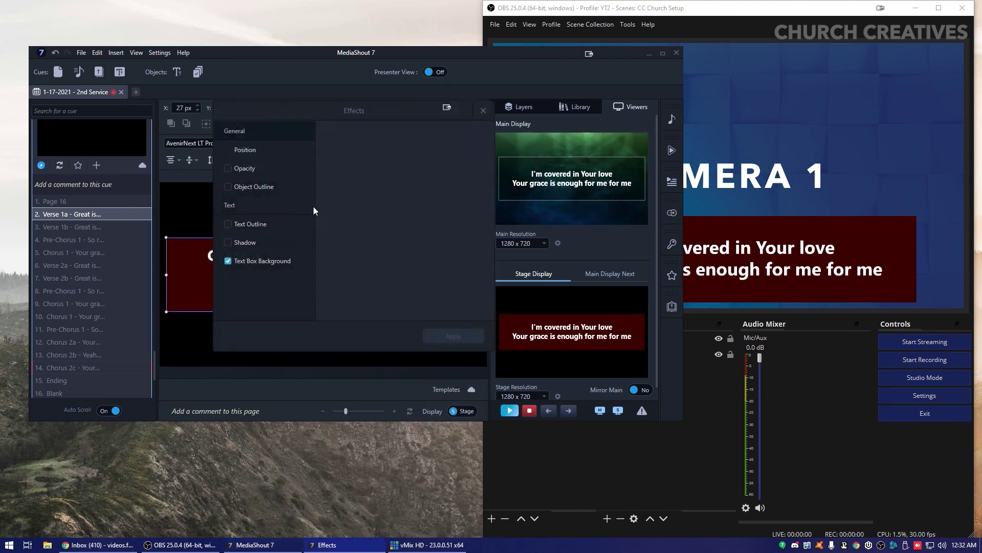
click(228, 261)
click(453, 335)
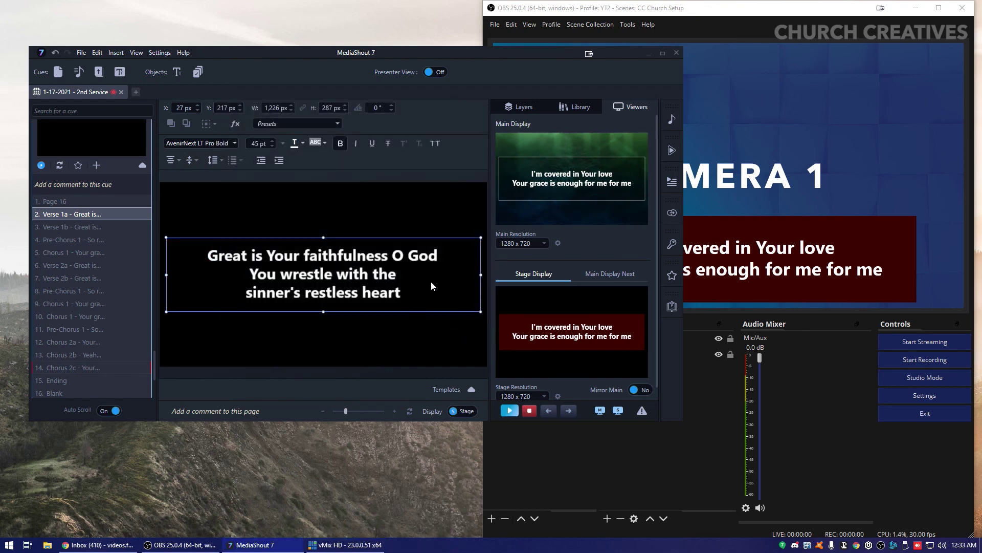
click(415, 340)
Step: Apply the background-free text formatting to all pages of the song
click(345, 252)
right_click(339, 273)
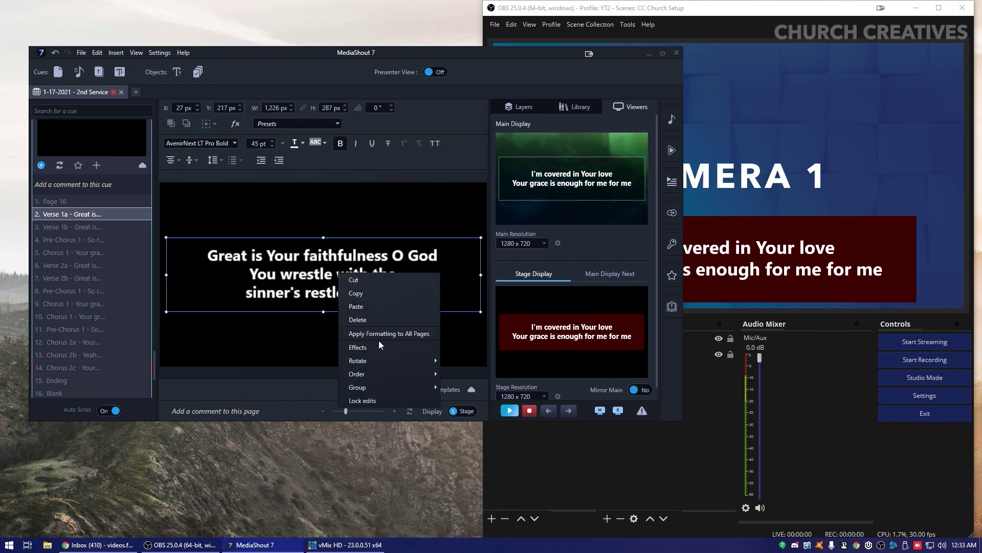
click(370, 333)
click(389, 353)
click(729, 333)
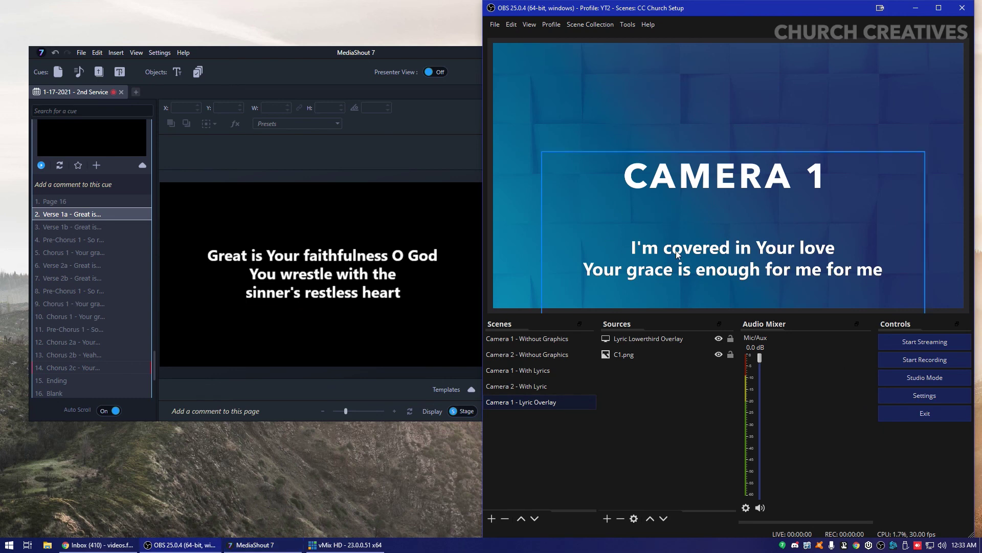
Step: Step MediaShout back three slides to 'So remember Your people'
click(707, 257)
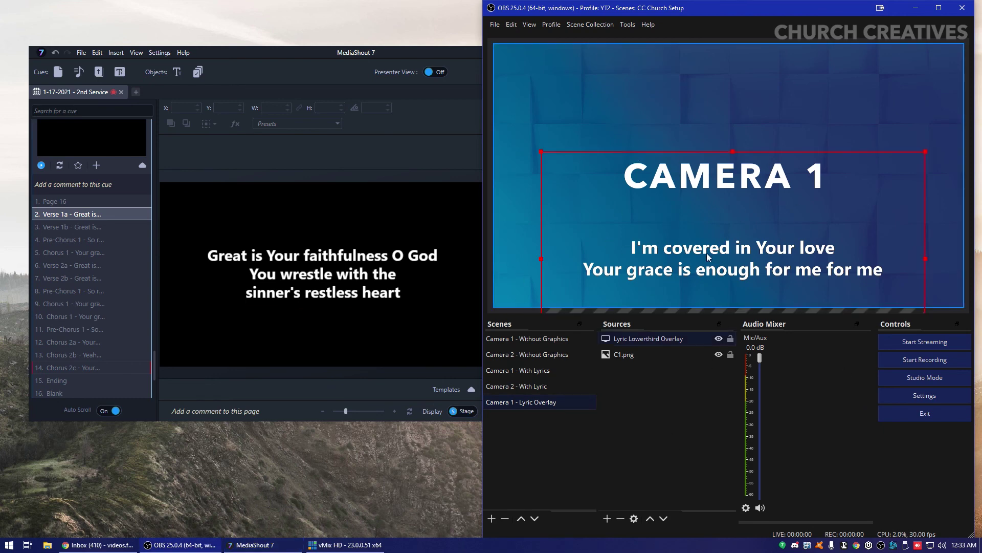
click(347, 343)
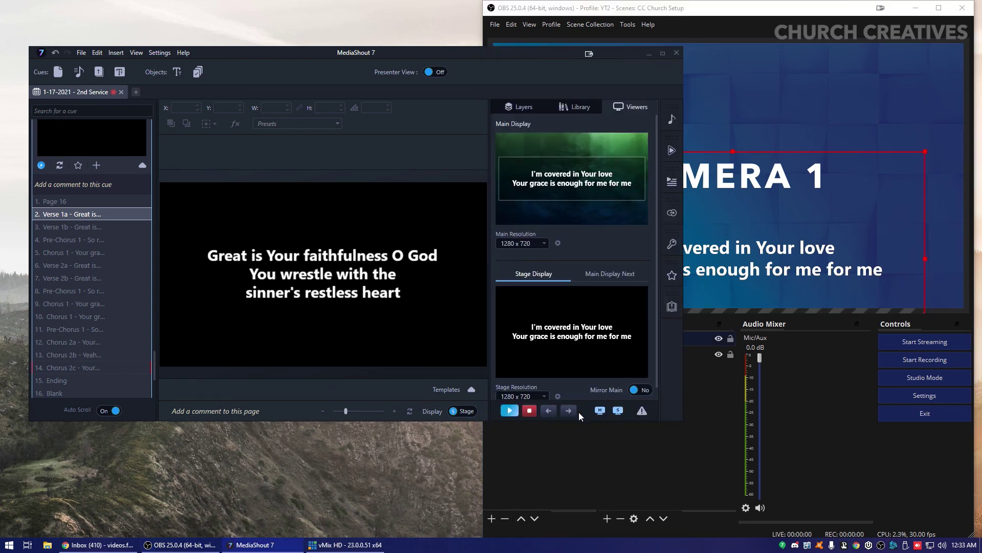
click(550, 415)
click(551, 415)
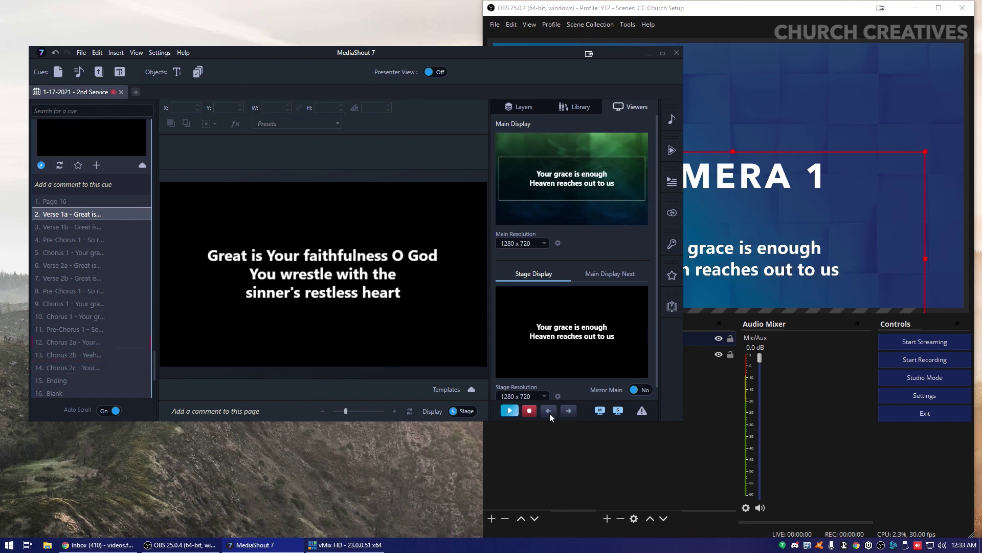
click(548, 411)
Step: Move C1.png up to the canvas top and select the Lyric Lowerthird Overlay to lower it
click(855, 402)
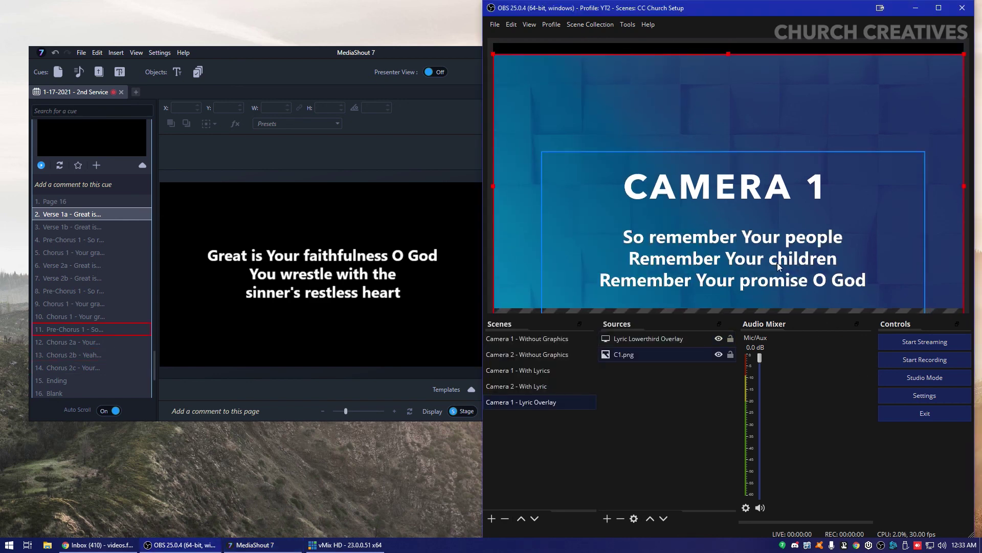
mouse_move(697, 271)
mouse_down()
mouse_move(697, 261)
mouse_move(684, 273)
mouse_up()
click(697, 261)
click(692, 394)
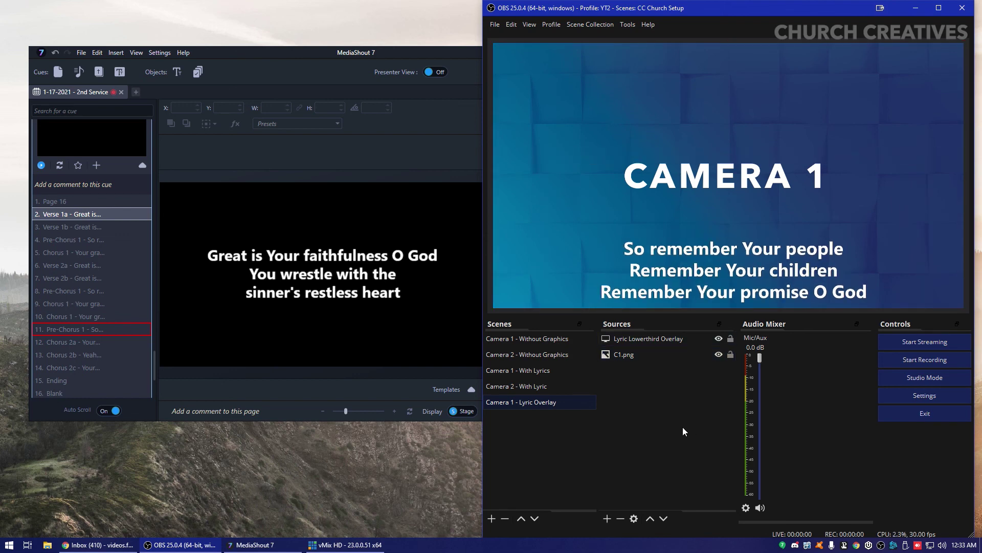
click(346, 313)
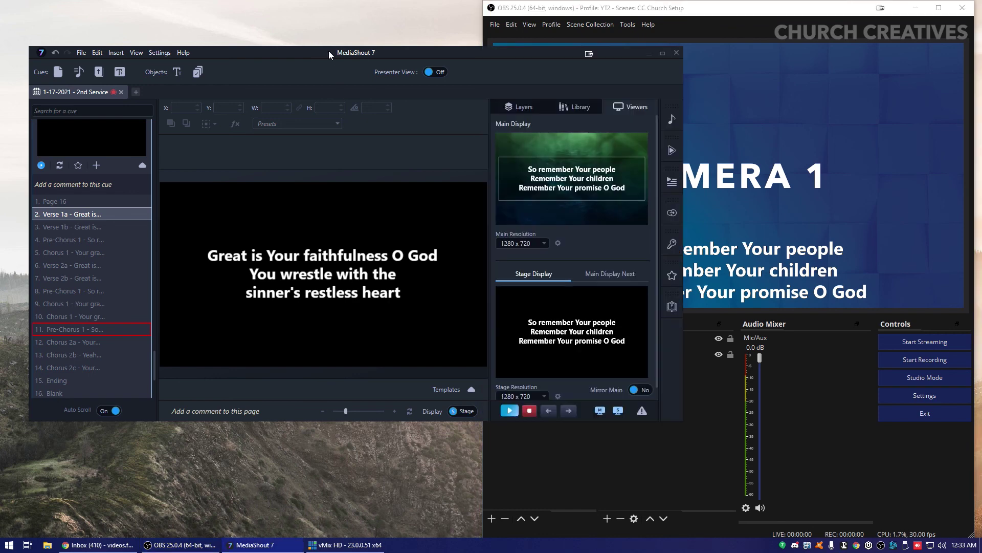
Step: Move MediaShout aside, then advance from 'Your grace is enough' through 'For me' to a blank slide
click(552, 403)
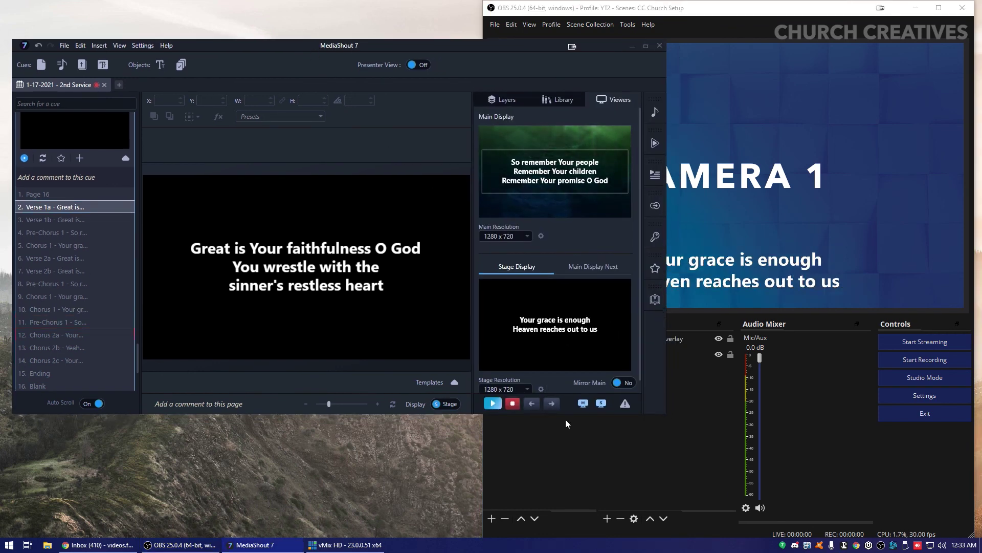
click(566, 415)
click(358, 47)
drag(358, 48, 160, 33)
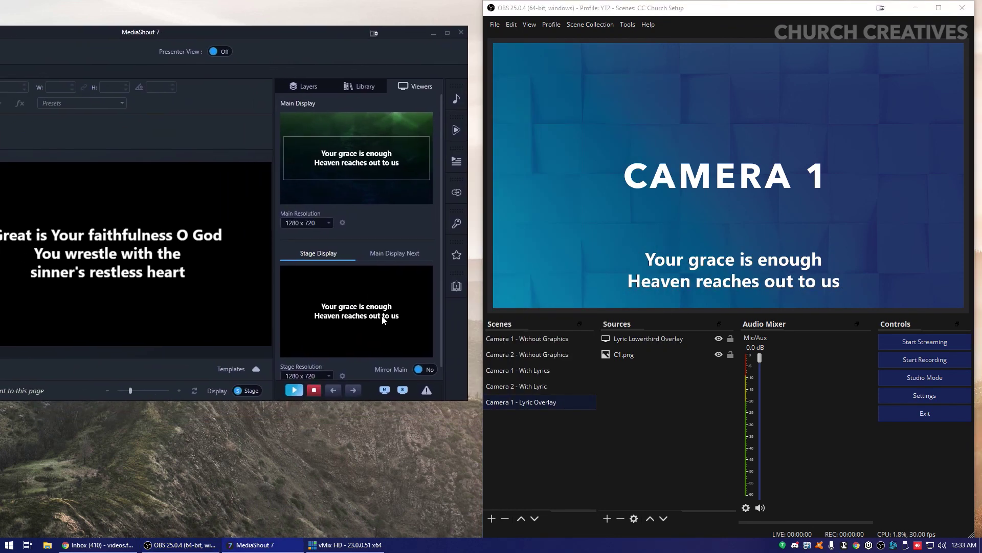
click(355, 390)
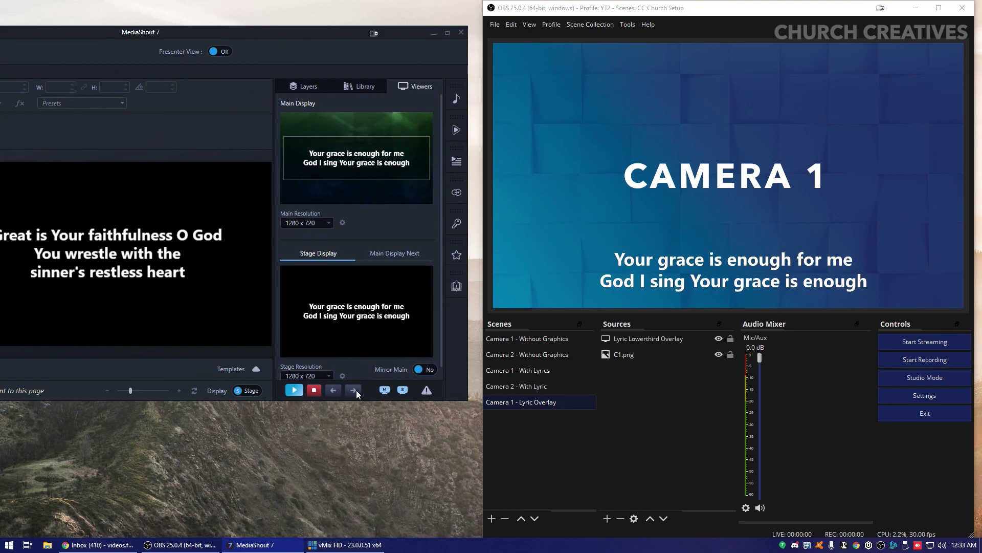
click(356, 390)
click(356, 391)
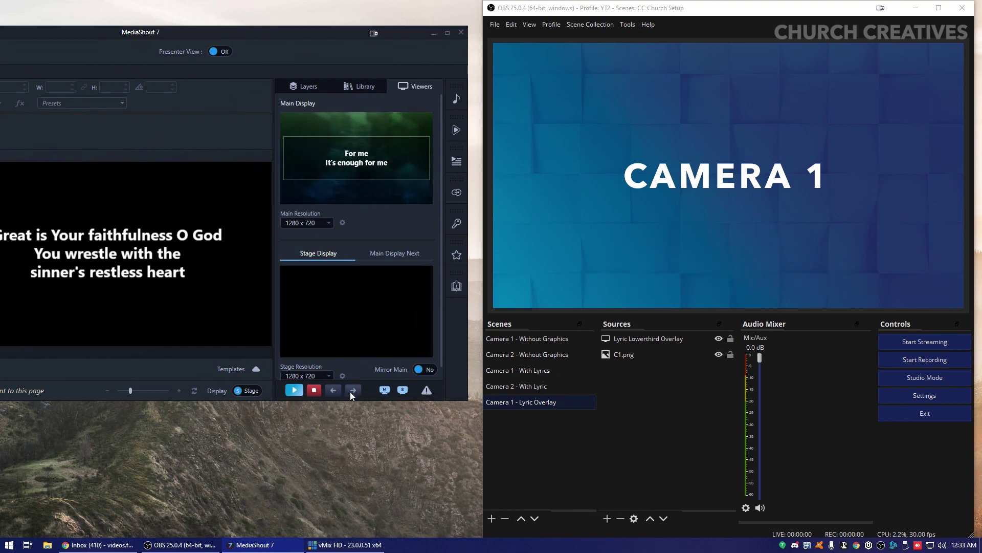
click(353, 391)
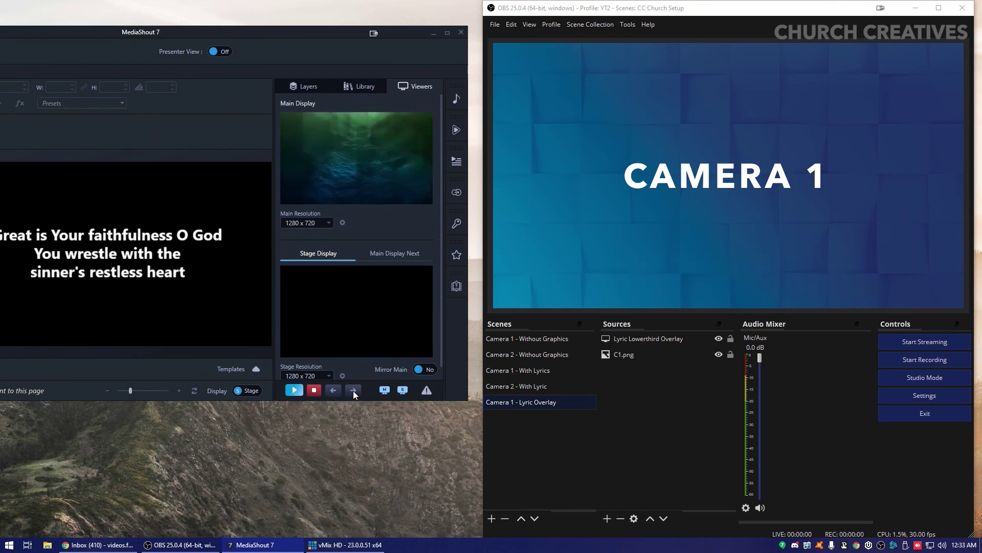
Step: Step back to 'So remember Your people', then forward to 'You lead us by still waters into mercy'
click(336, 394)
click(336, 394)
click(335, 394)
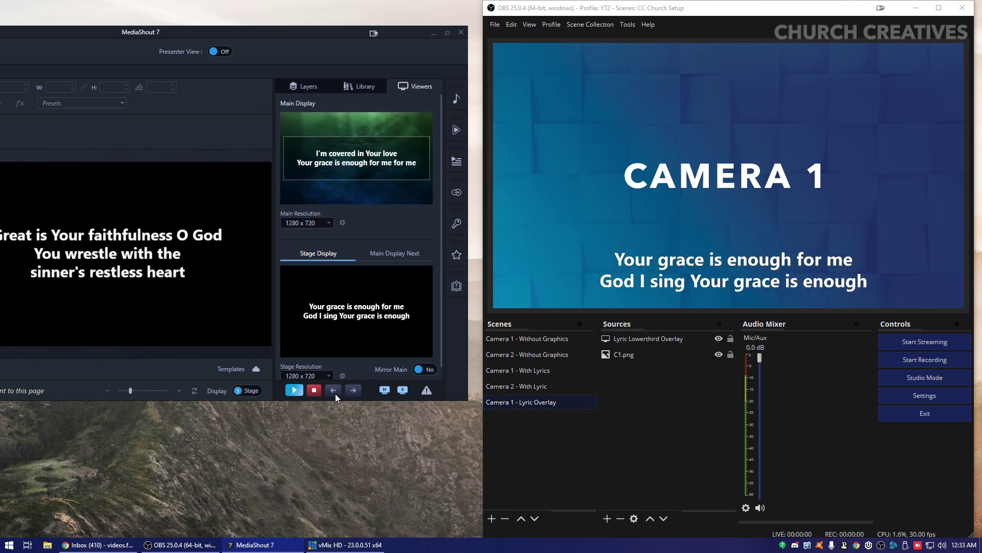
click(335, 394)
click(336, 394)
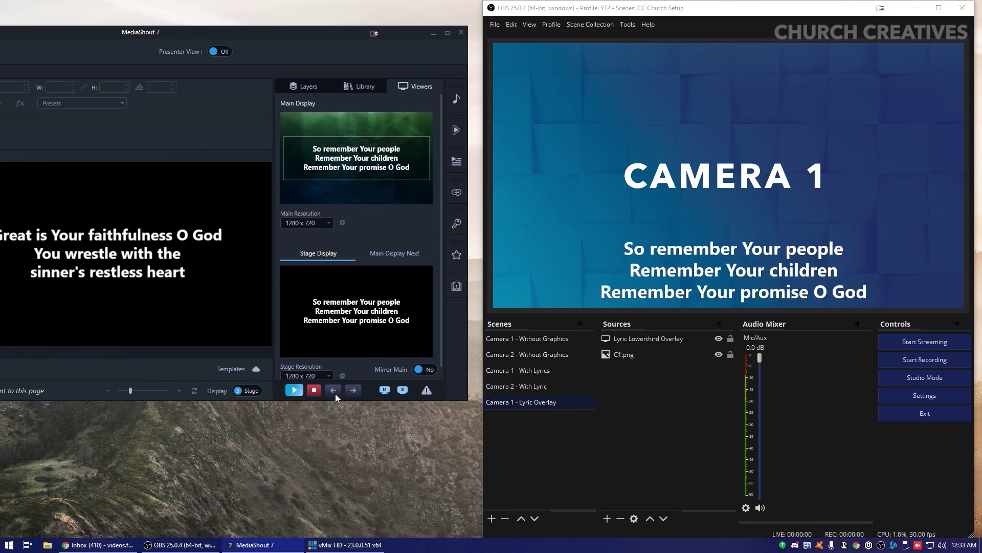
click(335, 394)
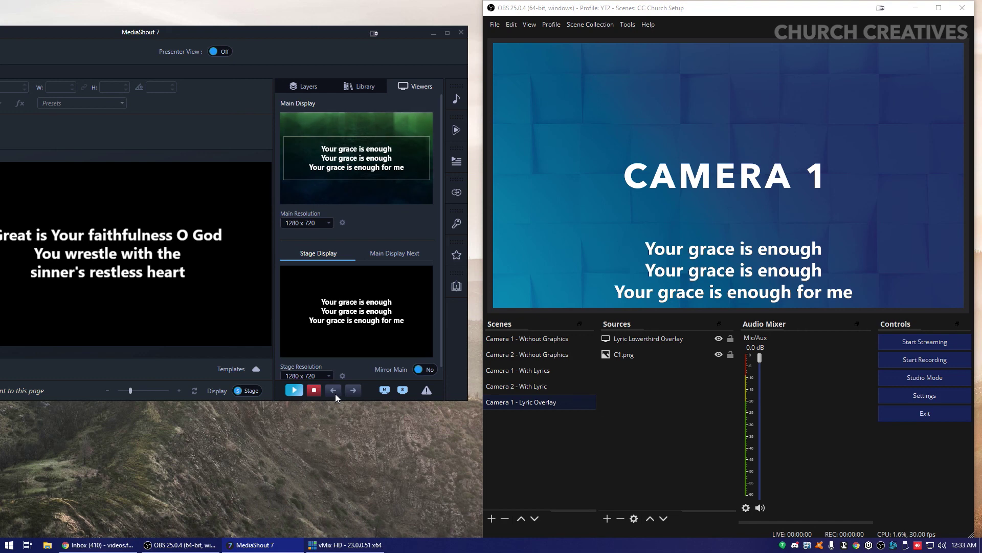
click(336, 394)
click(333, 390)
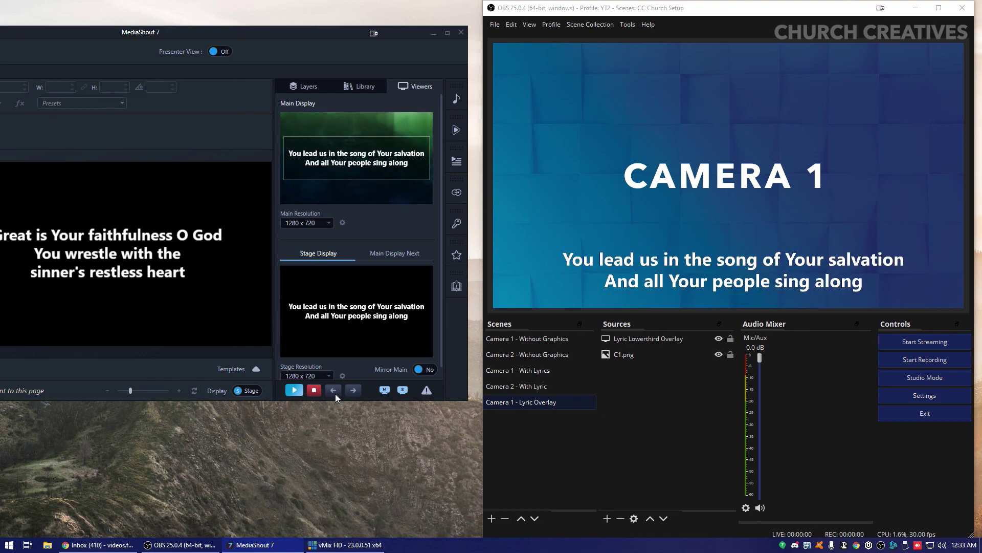
click(334, 391)
click(335, 392)
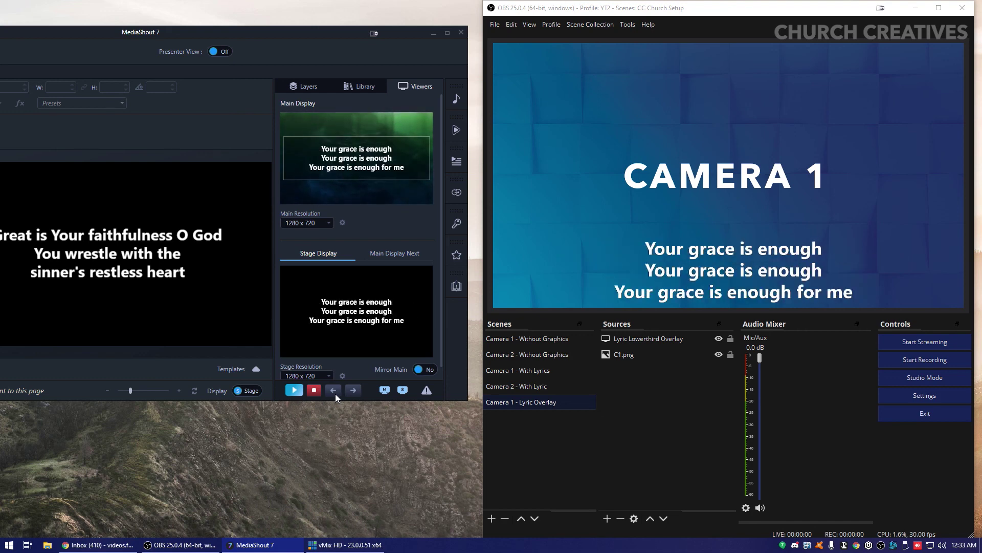
click(335, 391)
click(335, 392)
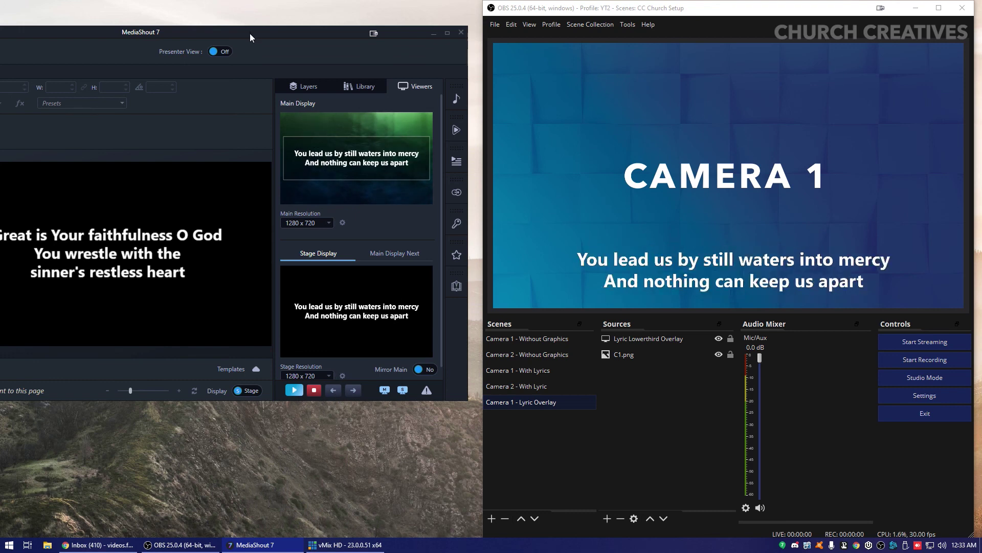
drag(248, 35, 438, 21)
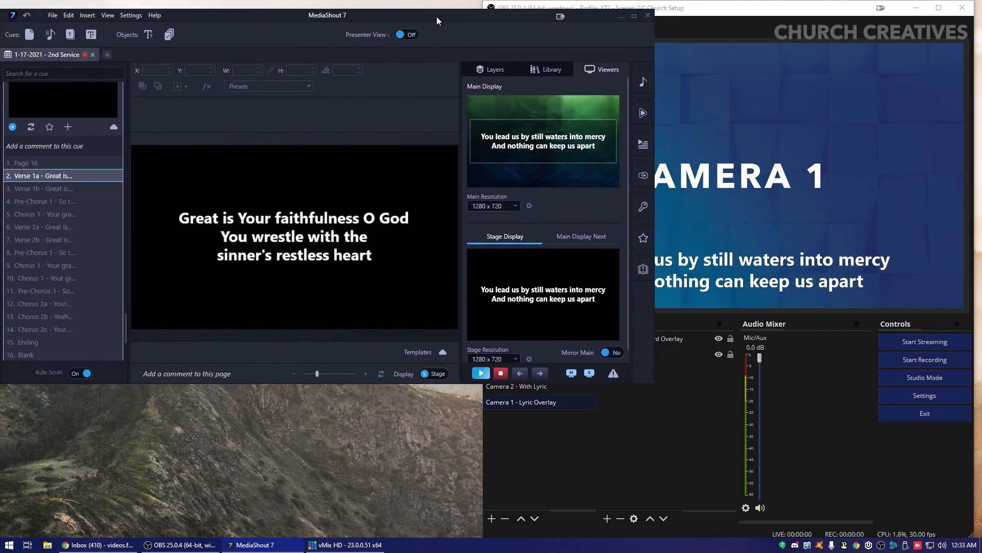
Step: Nudge the MediaShout window slightly right and put OBS Studio back in front
click(841, 425)
click(381, 26)
drag(381, 25, 383, 26)
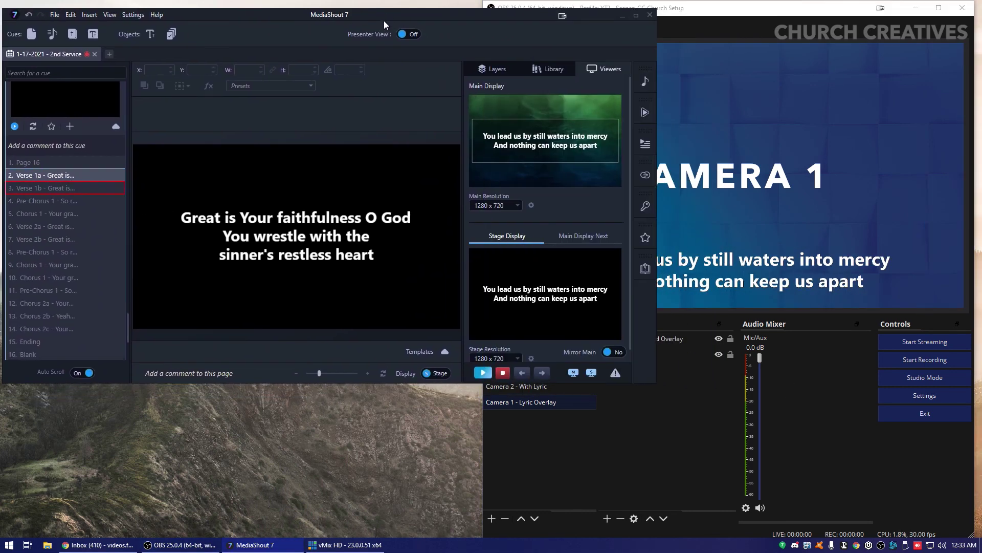
click(616, 94)
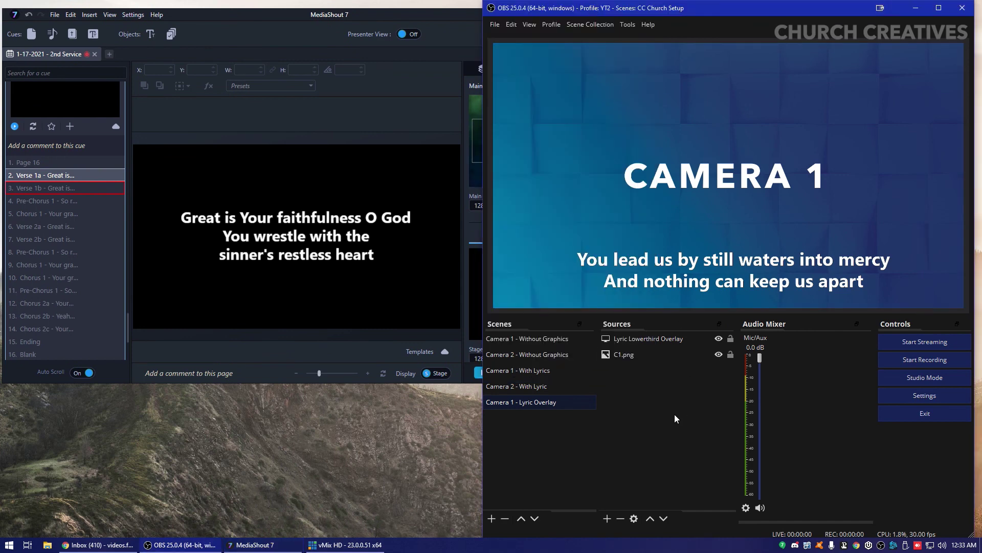